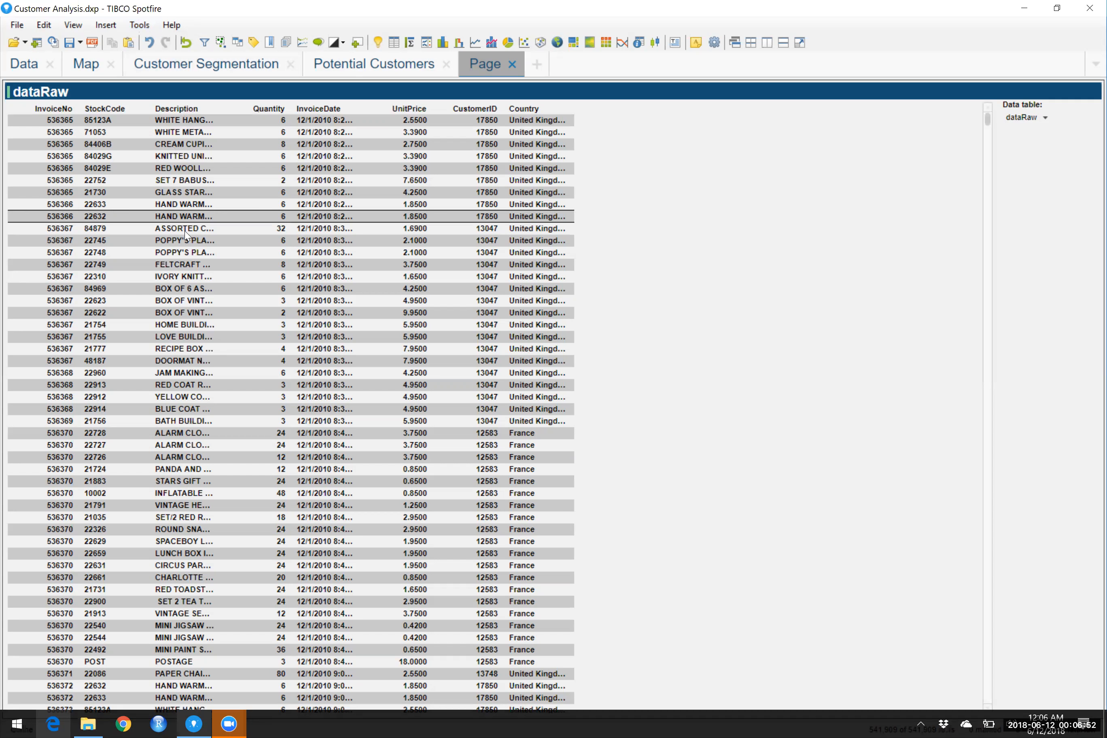
Launch the RStudio IDE from Spotfire's TERR Tools.
click(140, 26)
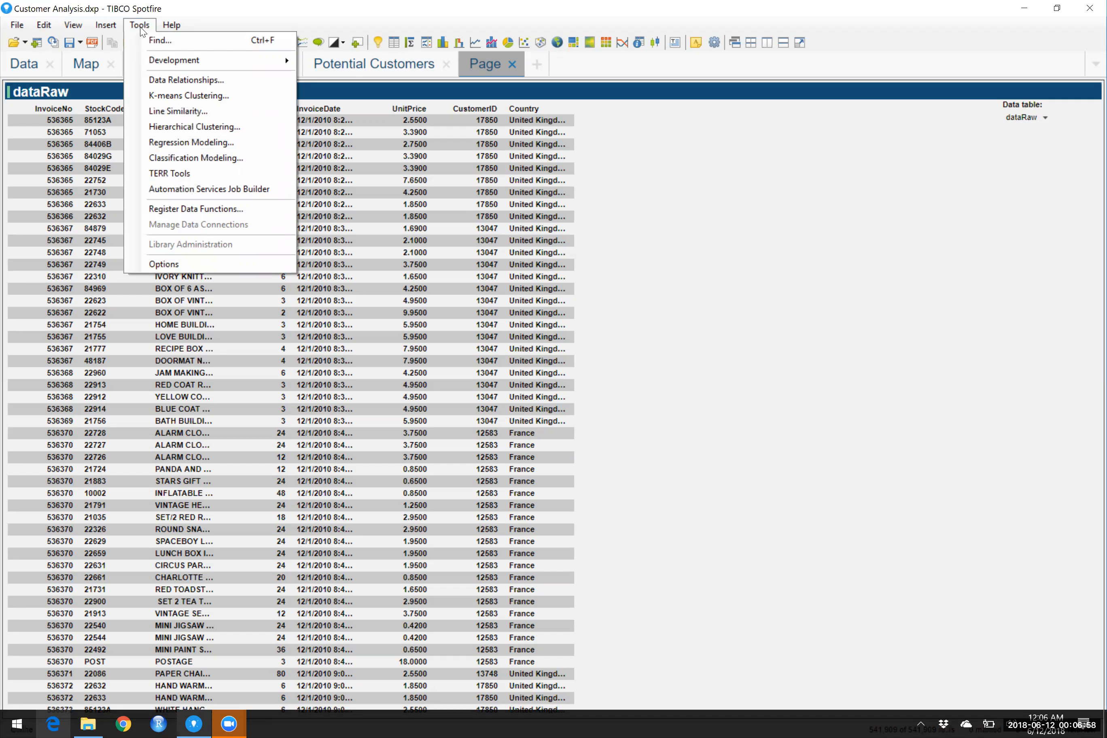
click(171, 173)
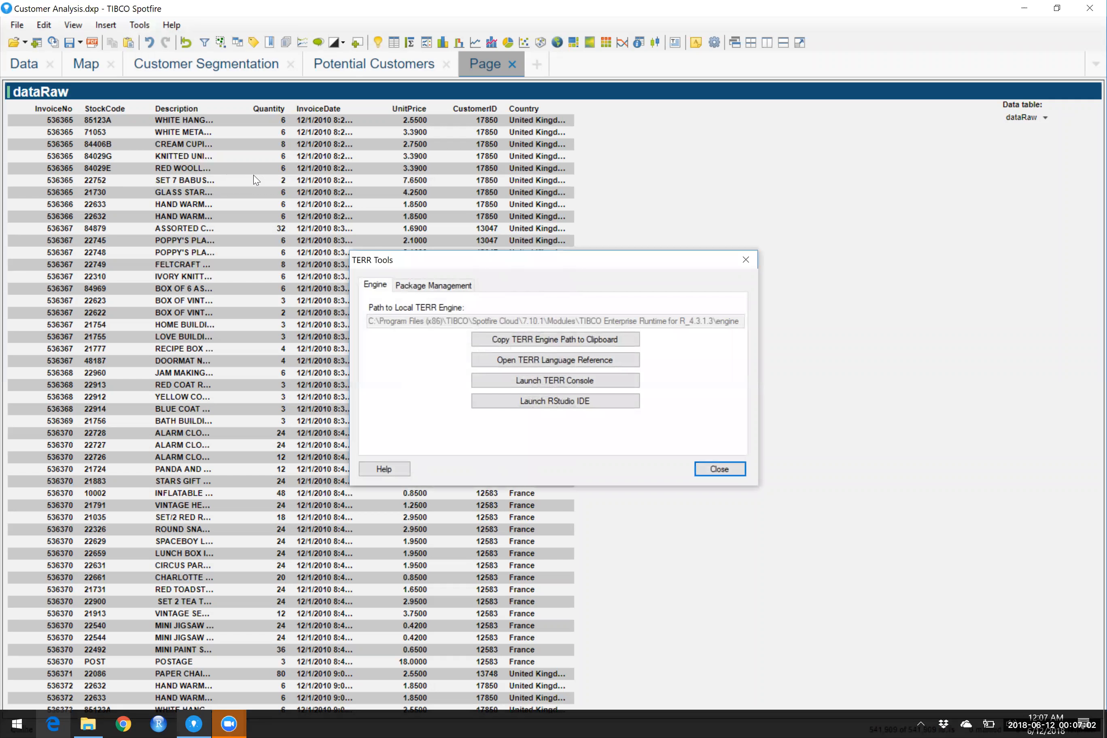
click(538, 402)
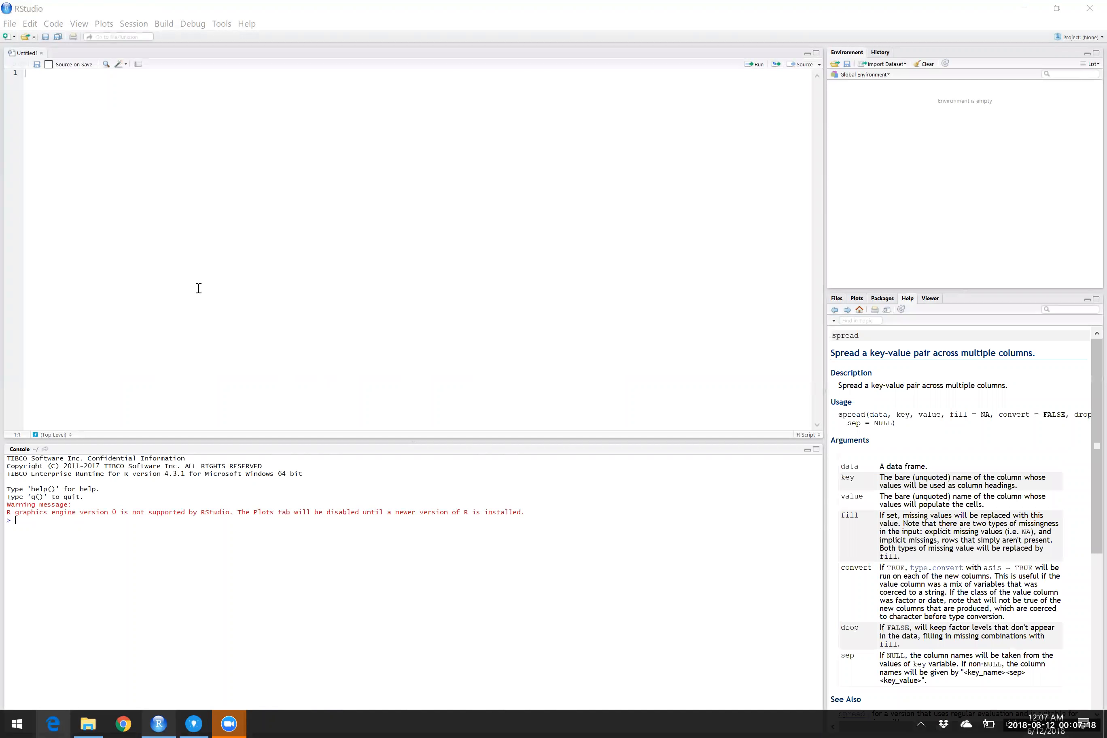
Look over RStudio's script editor, package list and help, return to Spotfire and close TERR Tools.
click(55, 82)
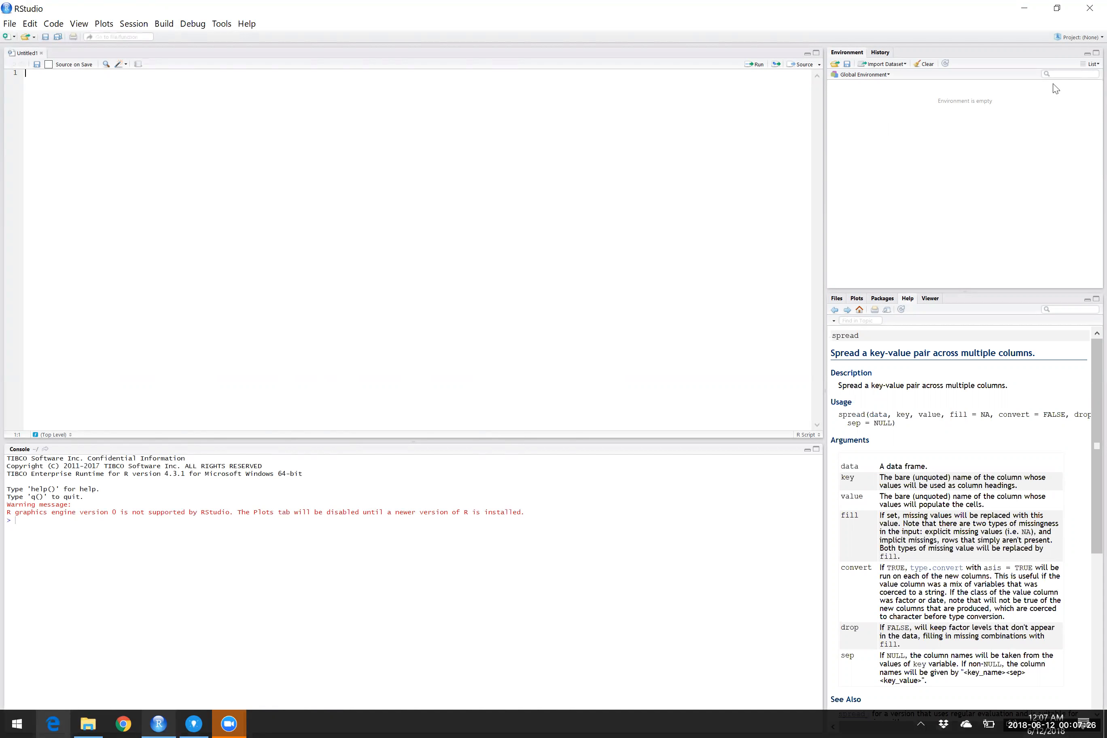
click(878, 300)
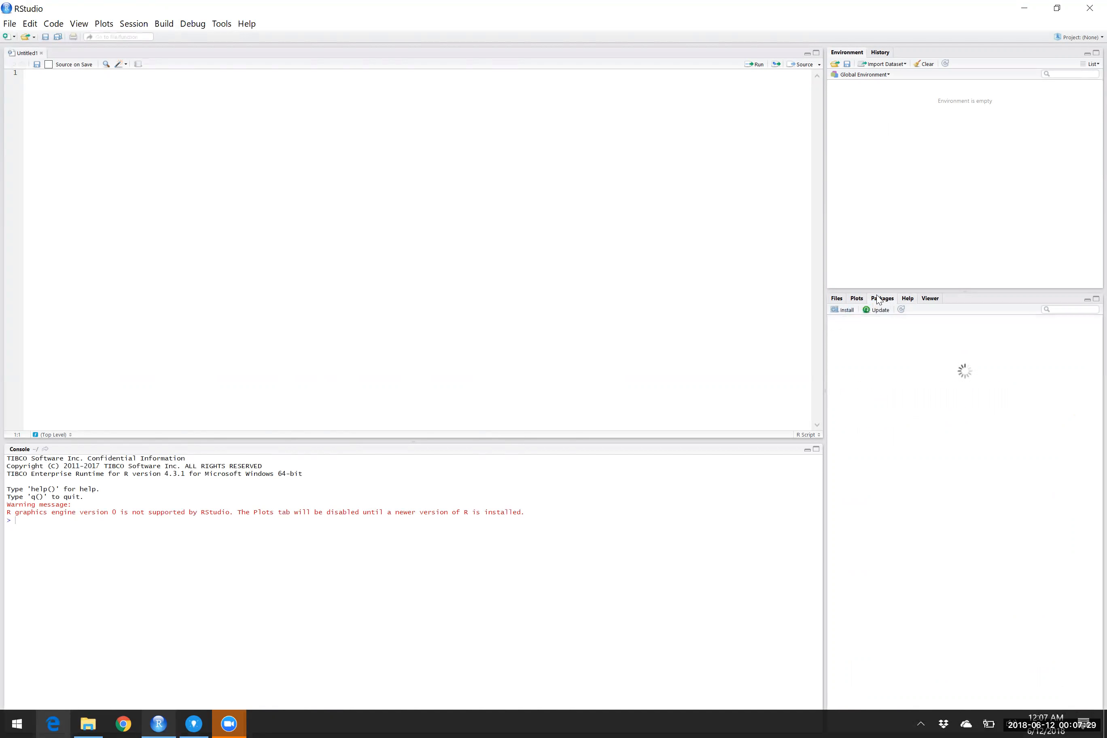
click(906, 301)
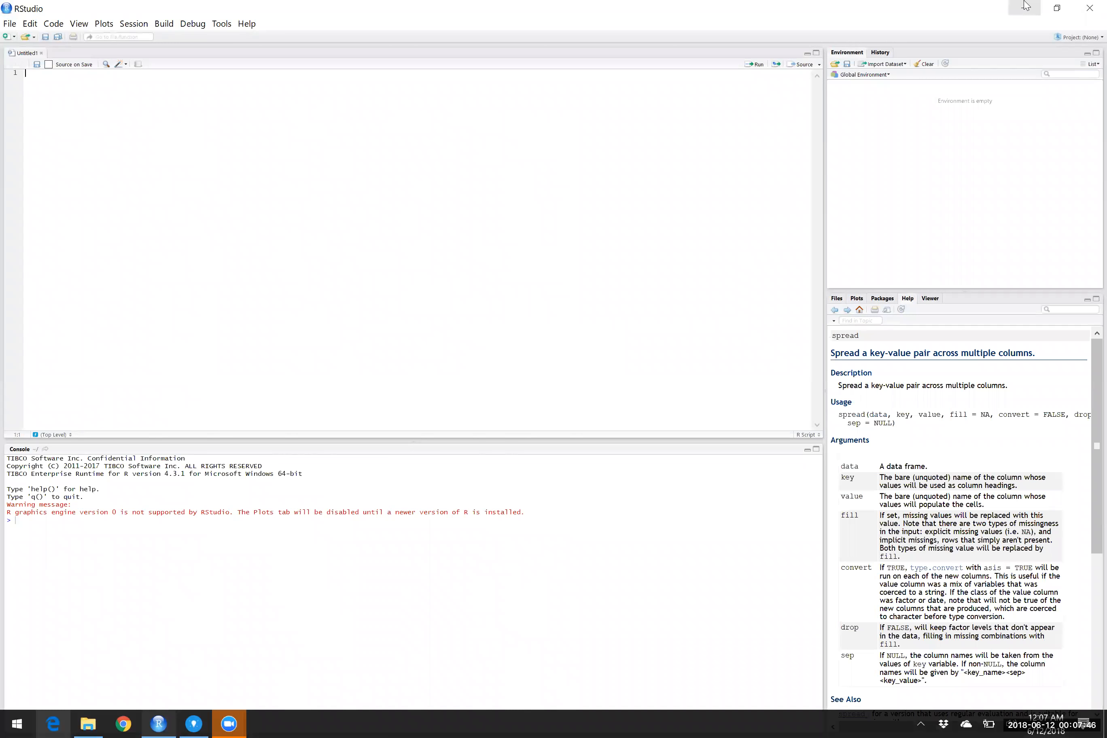
click(1025, 8)
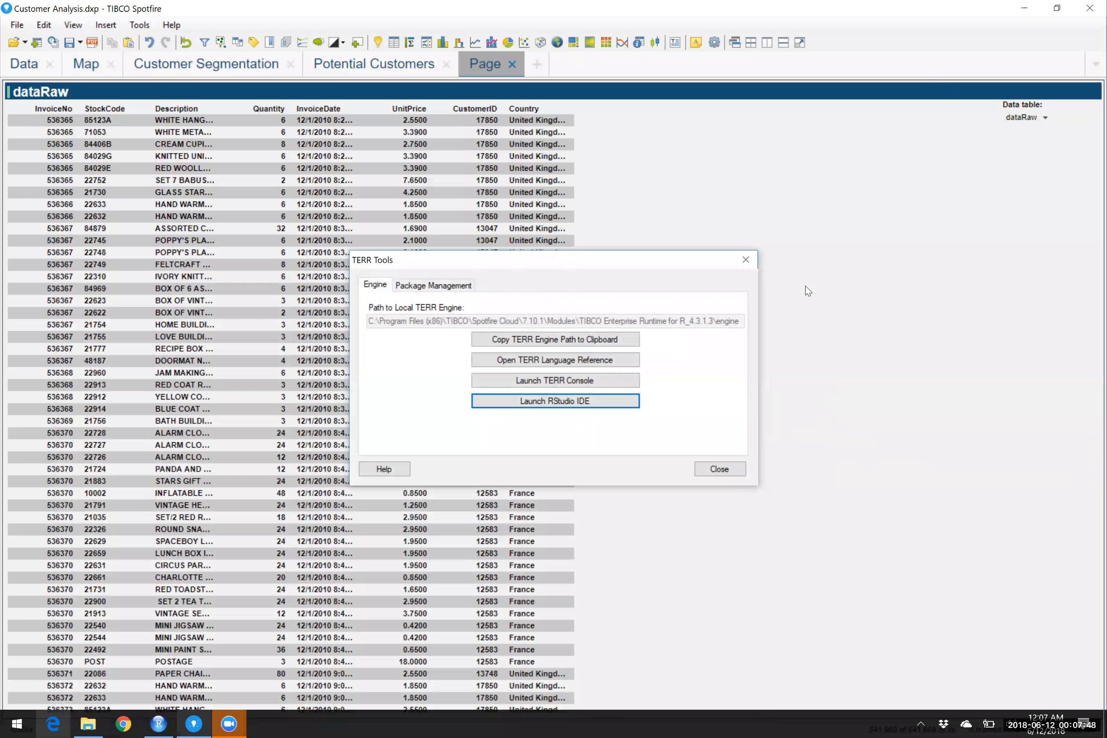
click(747, 260)
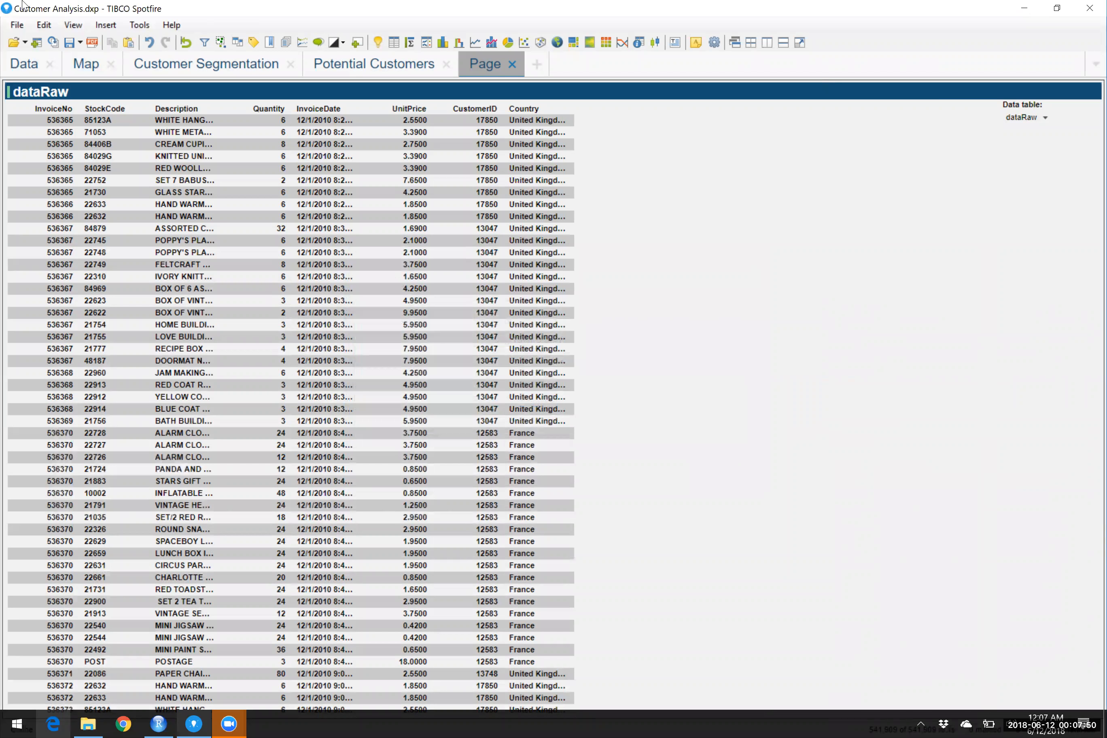
Start registering a new data function in the analysis and name it DataClean.
click(44, 27)
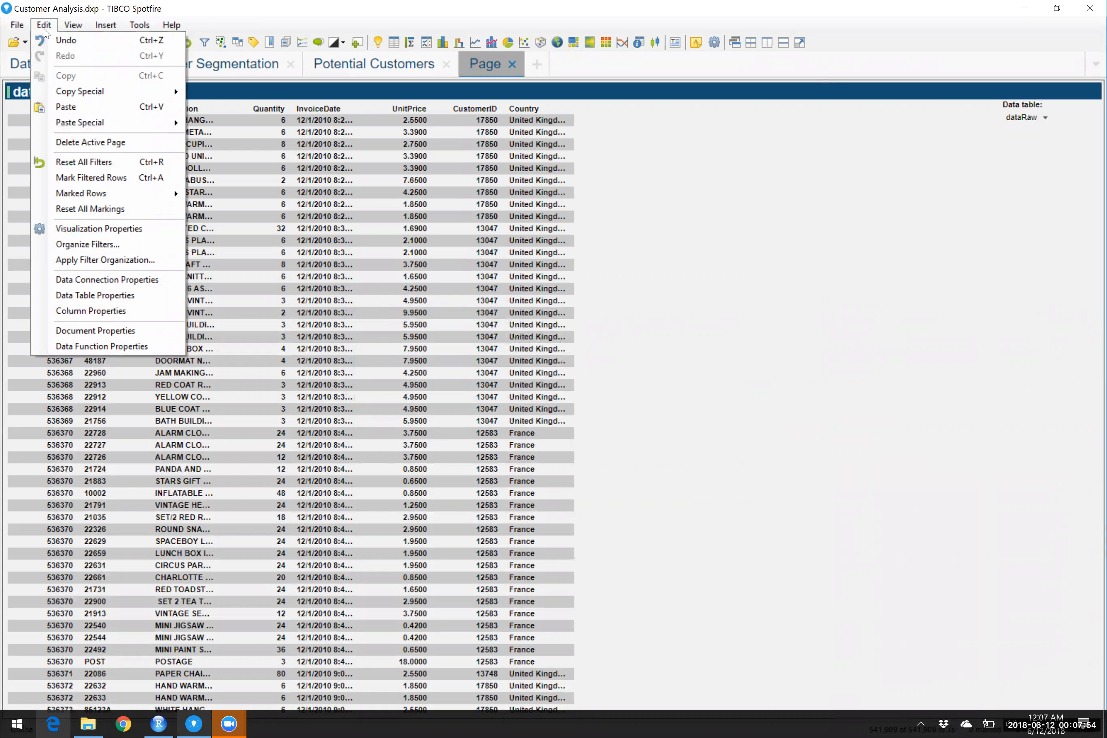
click(59, 347)
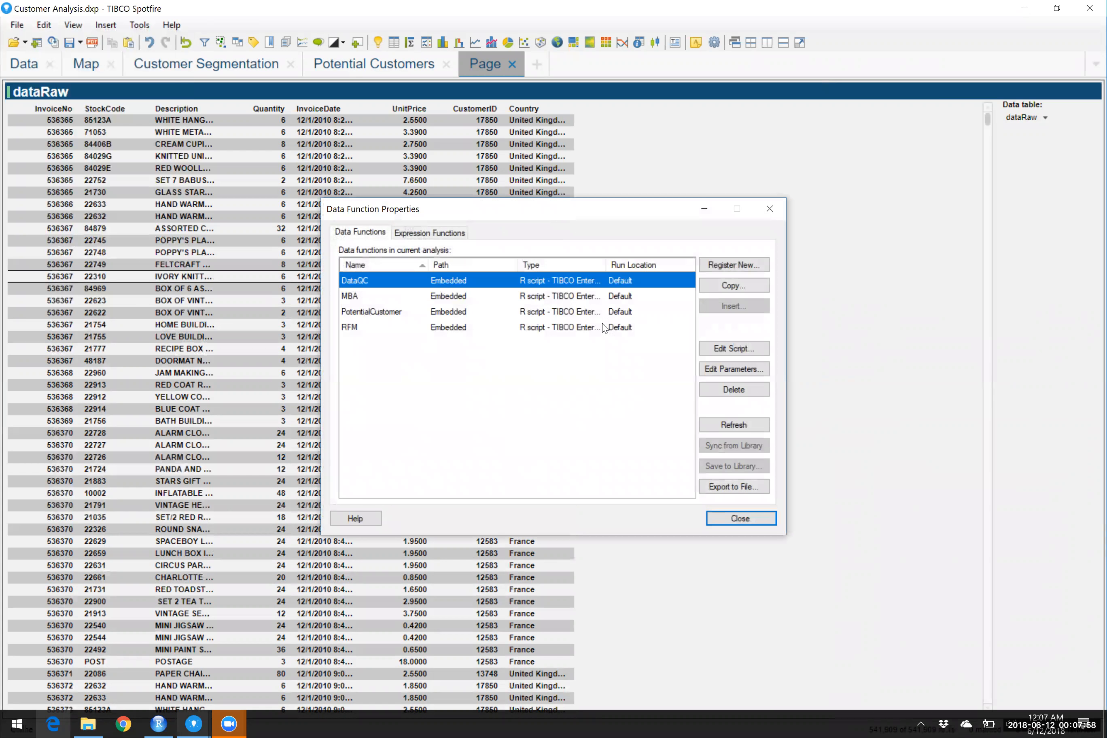
click(734, 270)
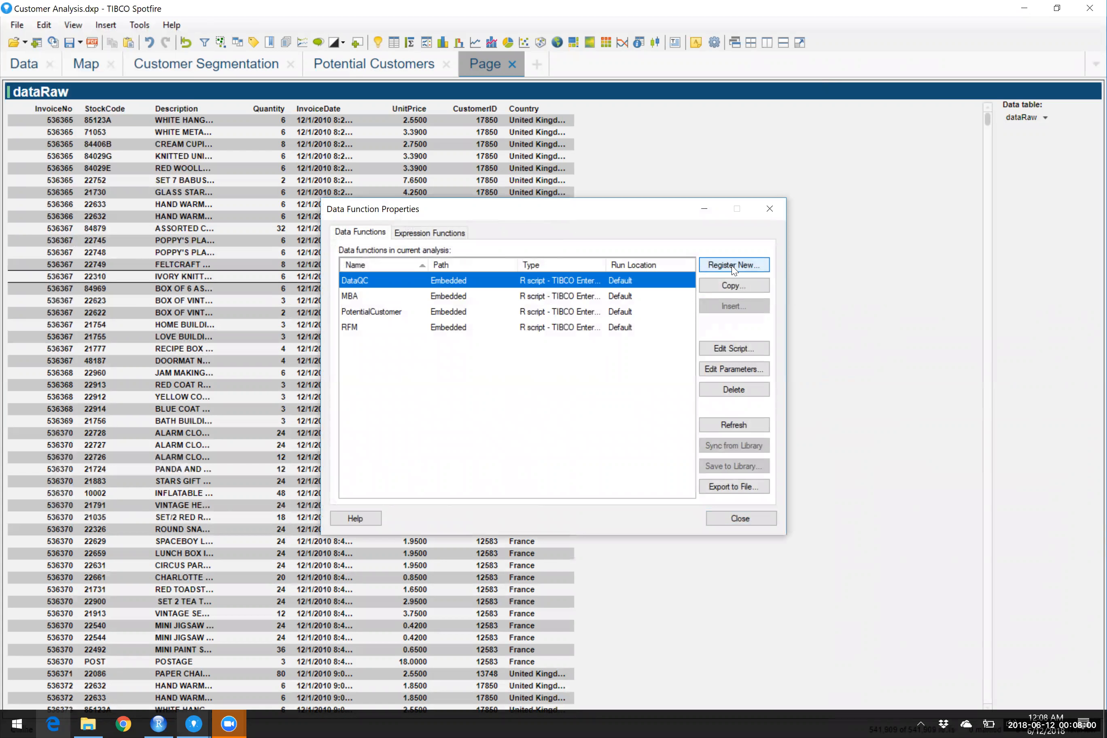
text(DataClean)
Write the line "data1 <- data" as the R script of the DataClean function.
key(Tab)
key(Tab)
key(Tab)
key(Tab)
key(Tab)
key(Tab)
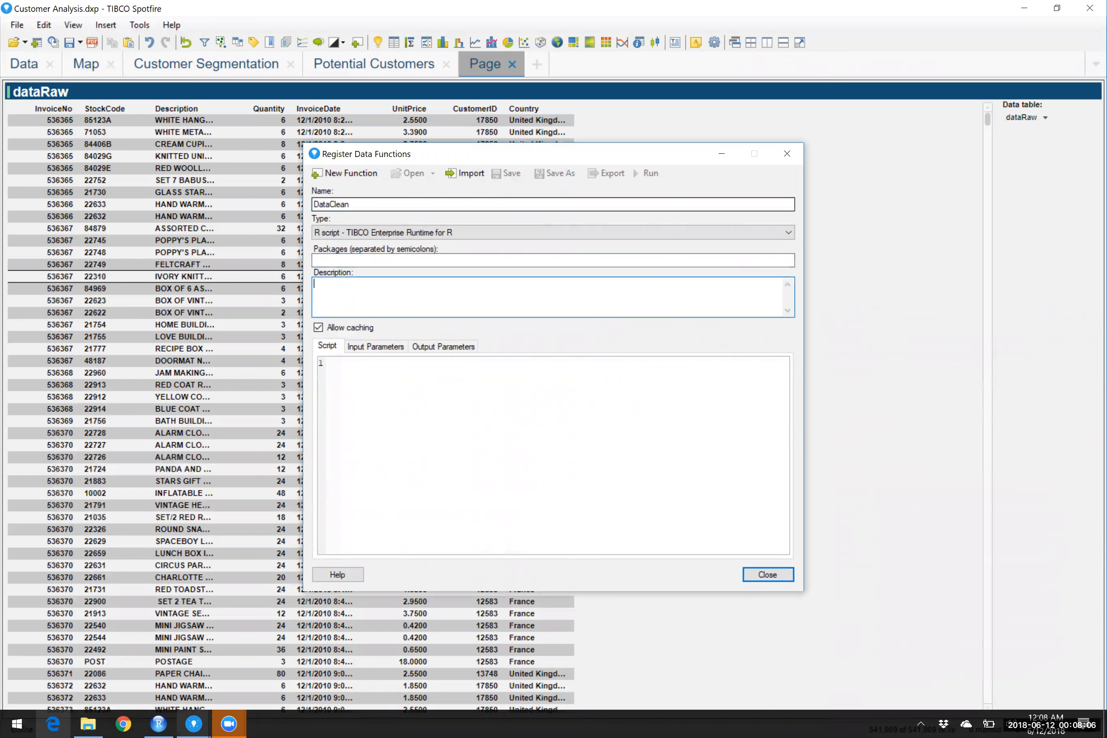
text(data1 )
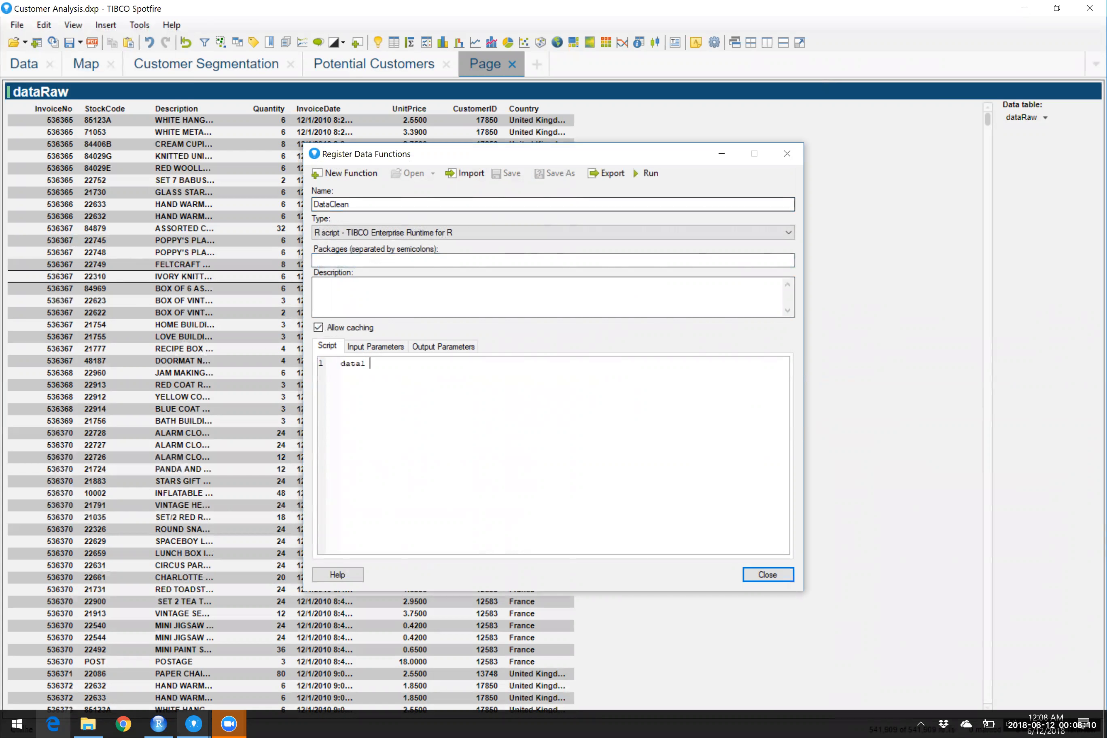
text(<- data)
Add an input parameter with name and display name "data", type Table, allowing all data types.
click(361, 347)
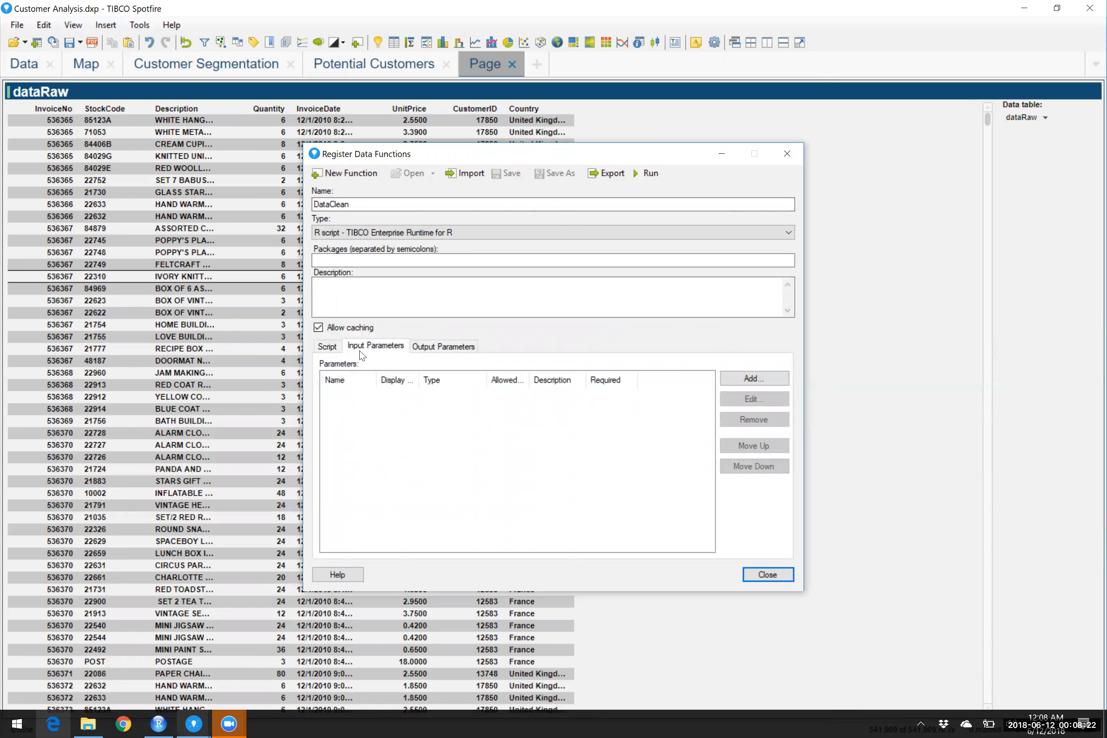
click(762, 375)
text(data)
key(Tab)
text(data)
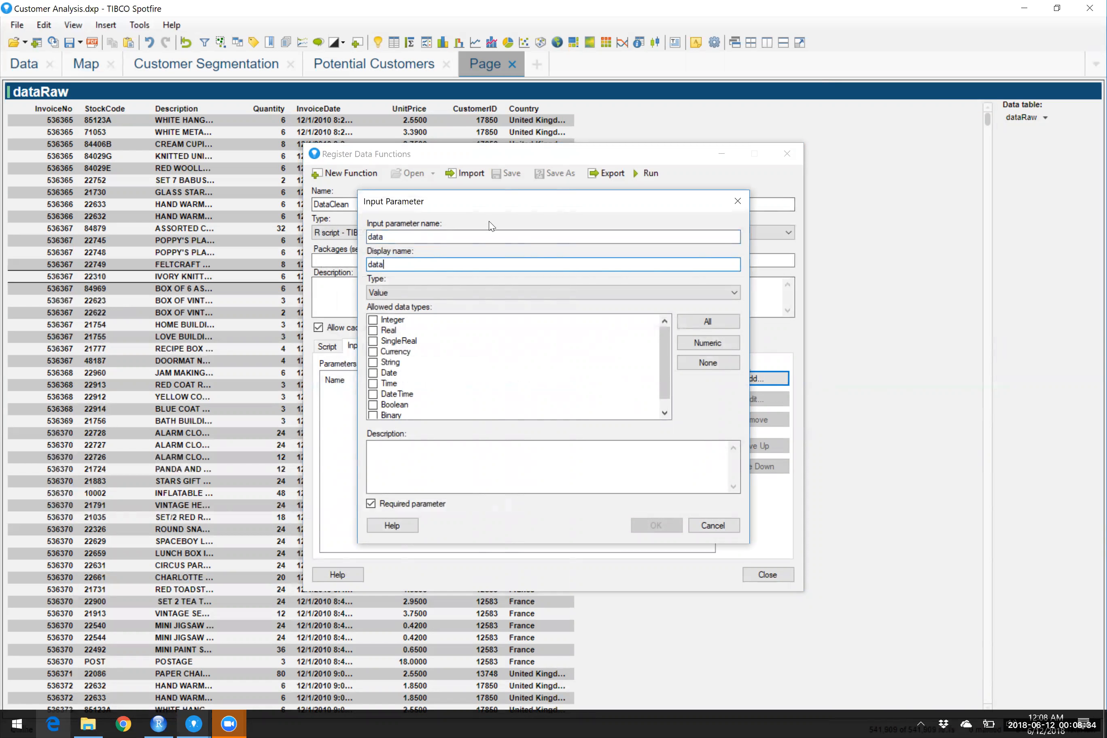
click(386, 294)
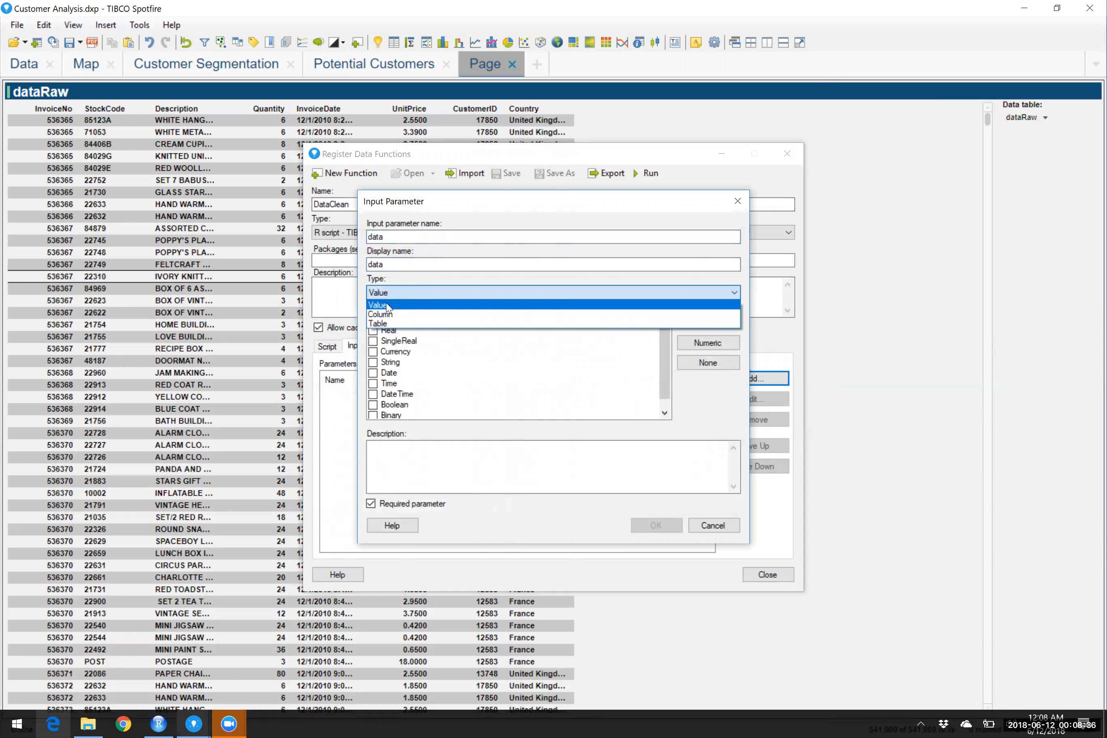
click(387, 325)
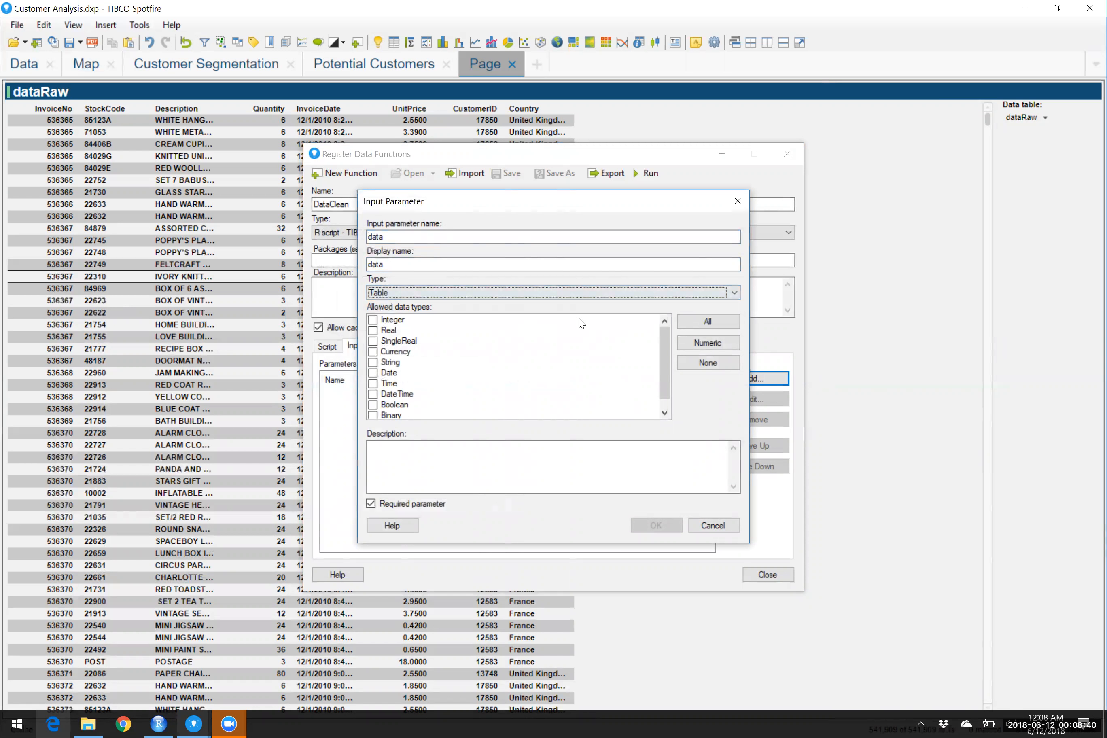
click(696, 322)
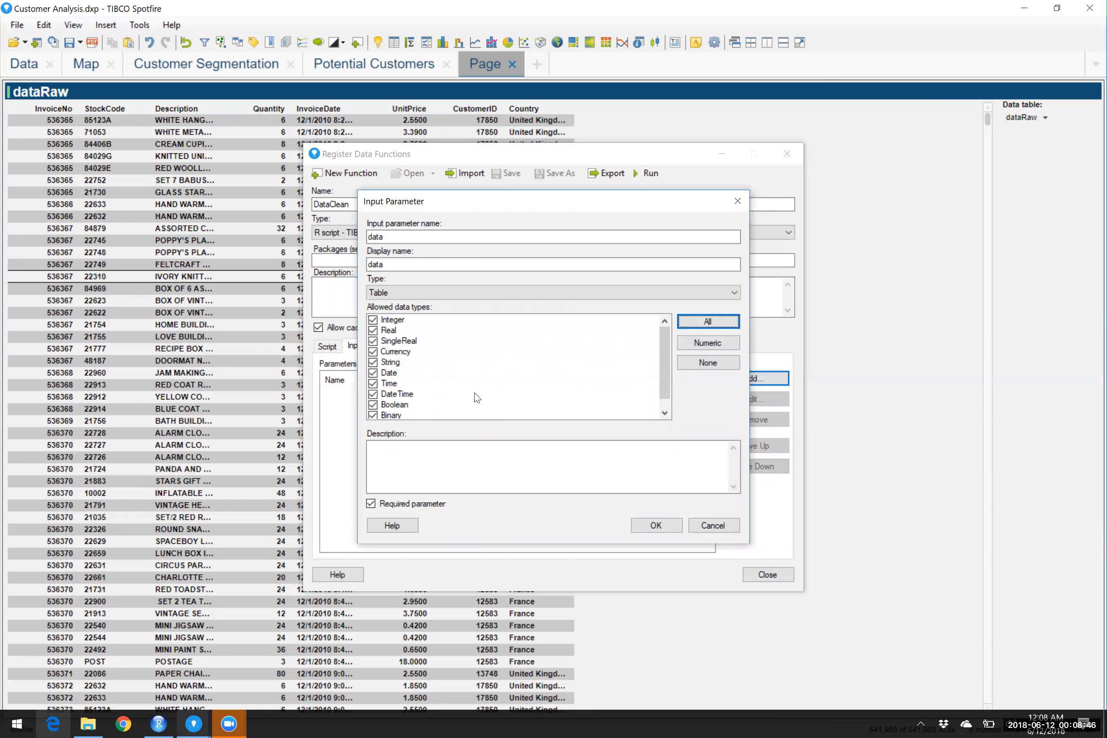
click(656, 526)
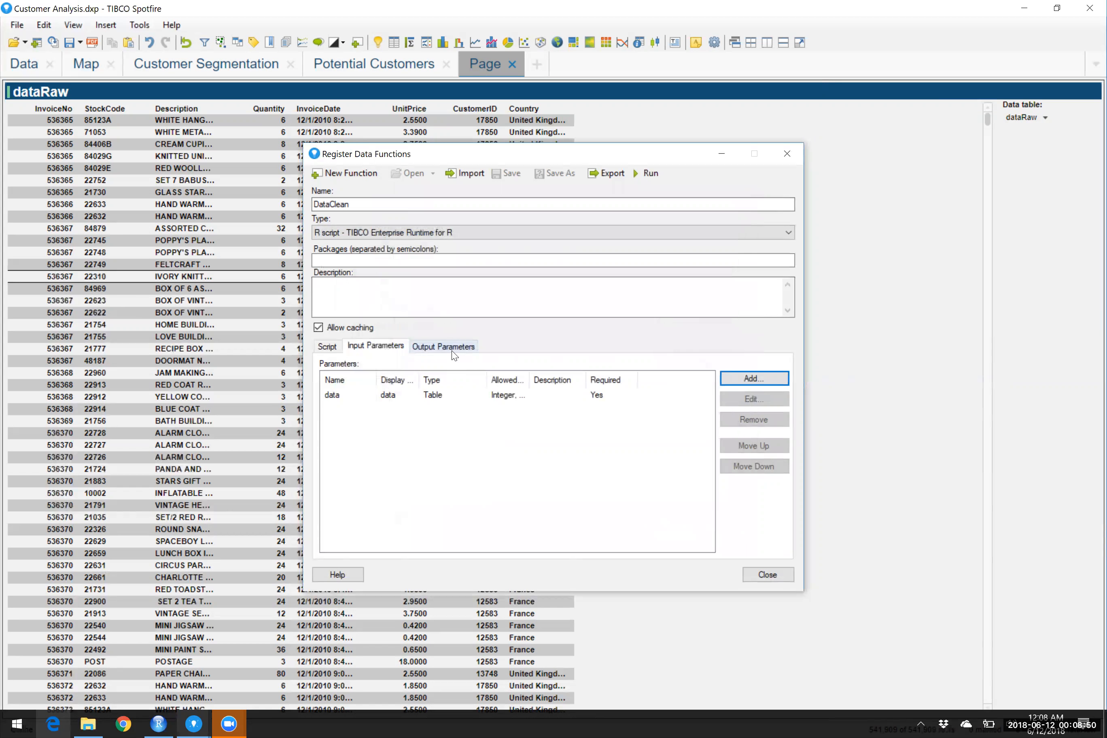
Add an output parameter with result name and display name "data1", type Table.
click(454, 355)
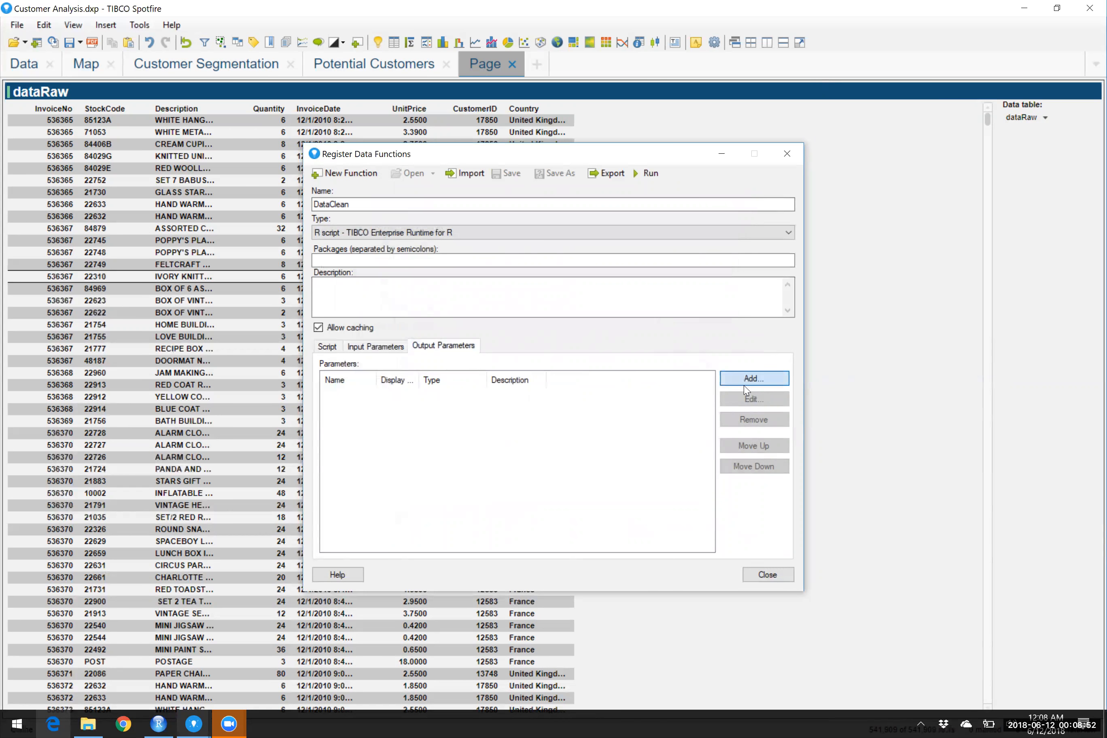
click(754, 379)
text(data1)
key(Tab)
text(data1)
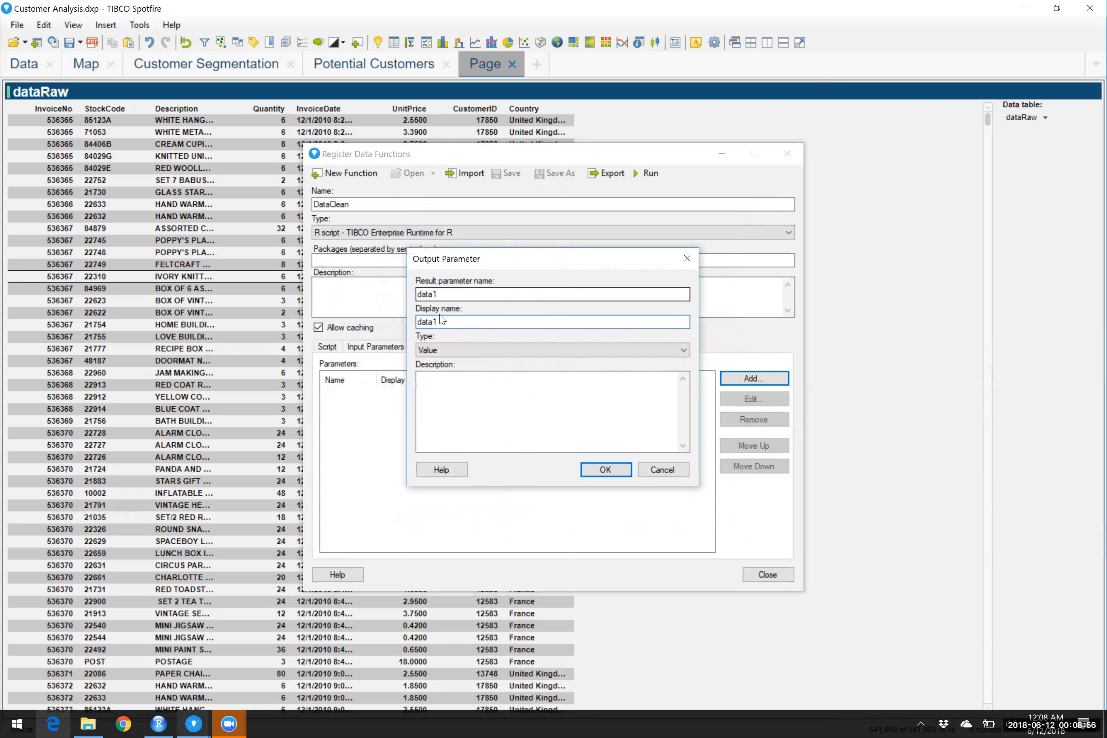
click(435, 348)
click(434, 380)
click(605, 469)
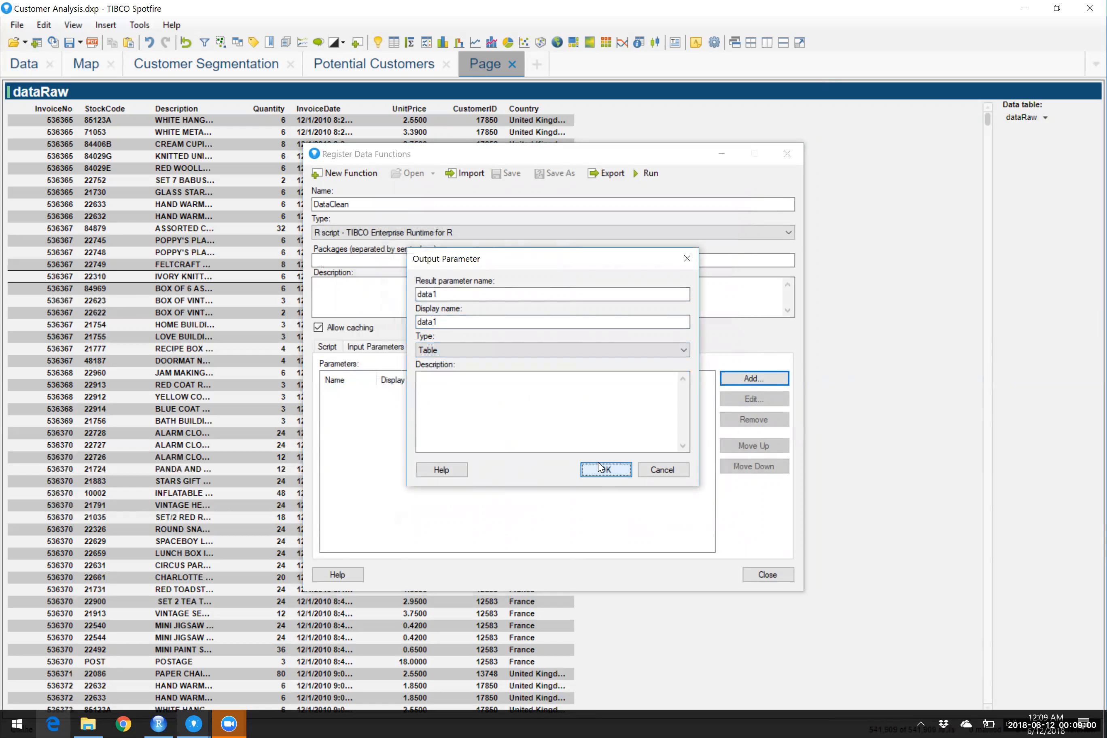
Review the DataClean script, keep its unsaved changes, and save the function in the analysis by running it.
click(333, 353)
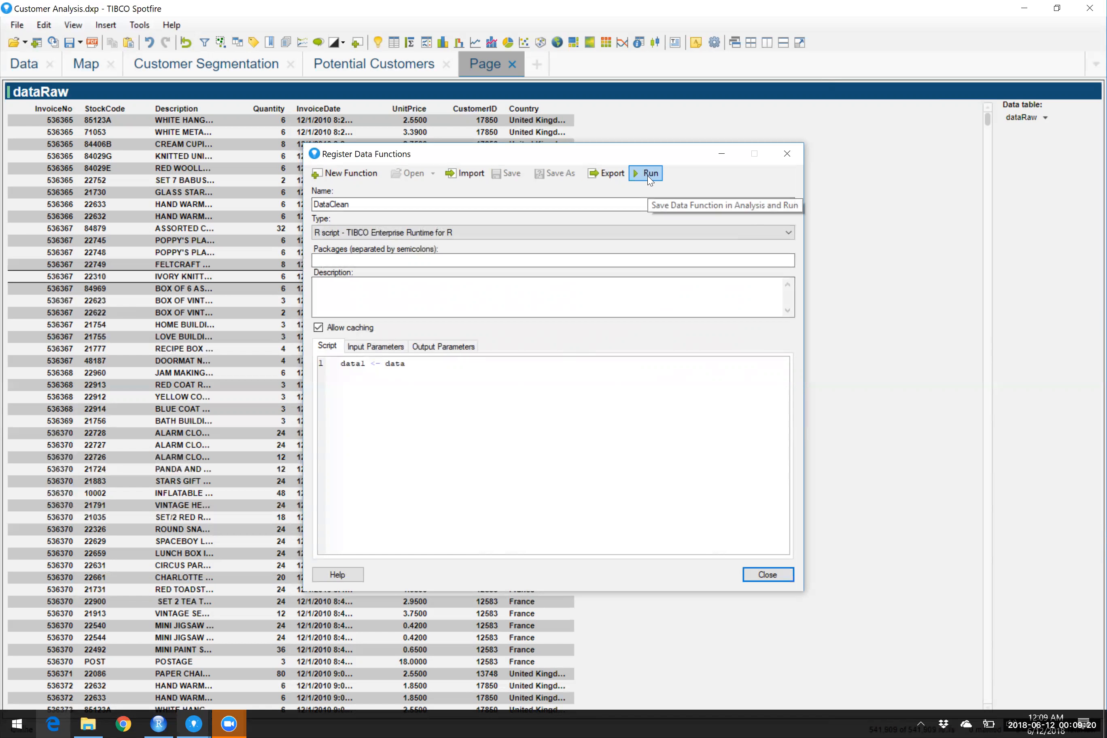
click(759, 576)
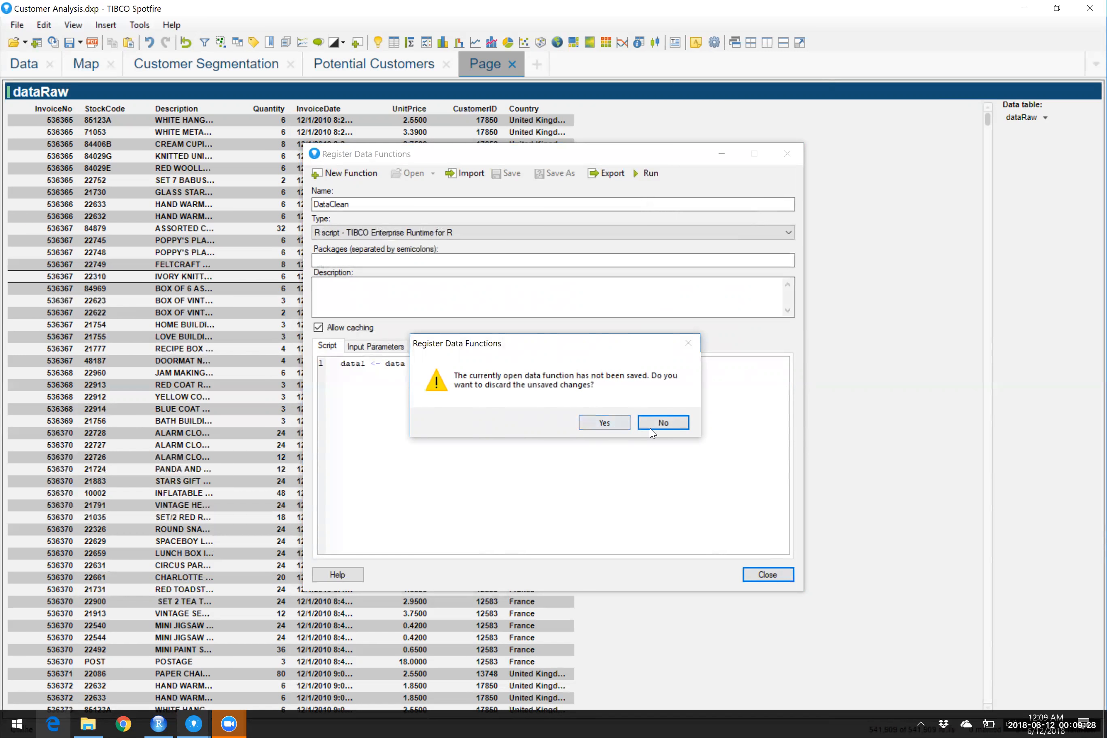
click(662, 424)
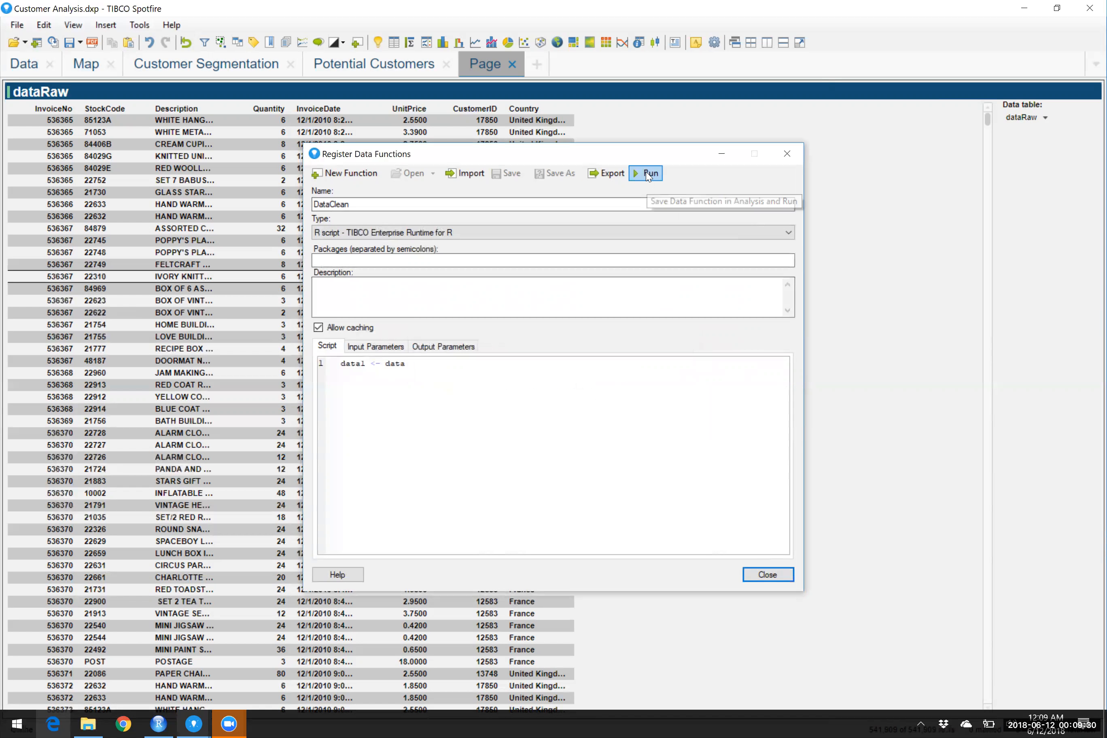
click(647, 173)
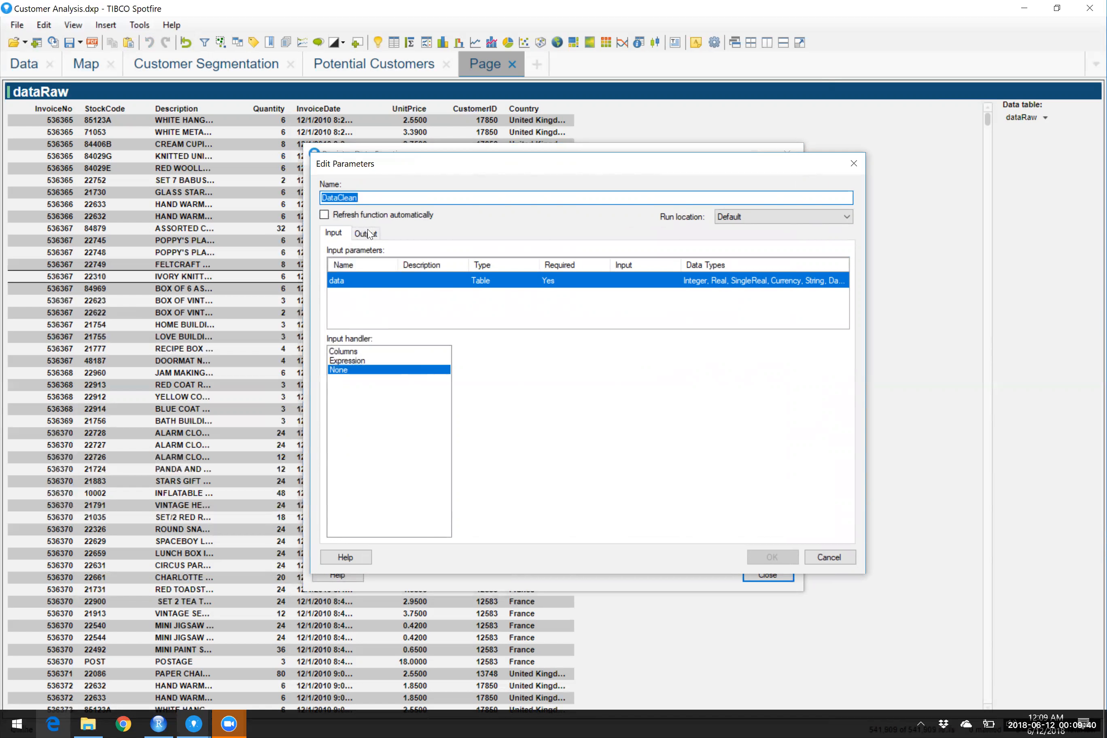
Feed the data input from columns InvoiceNo, StockCode and Description of the dataRaw table.
click(341, 352)
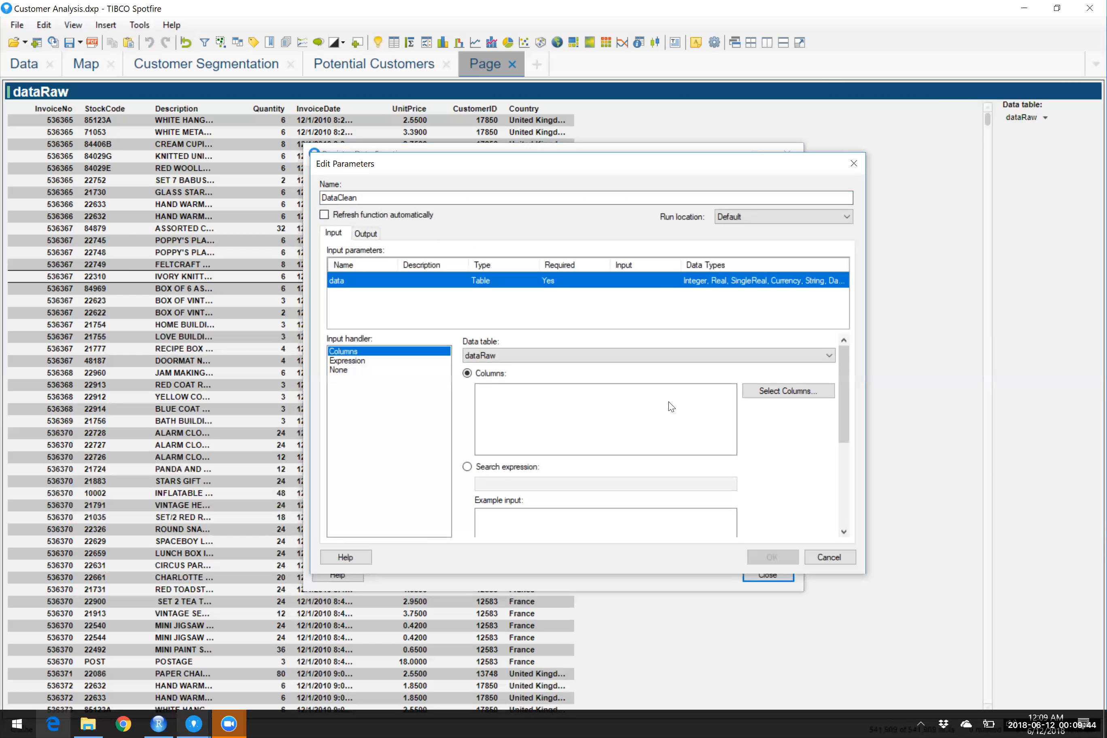
click(597, 356)
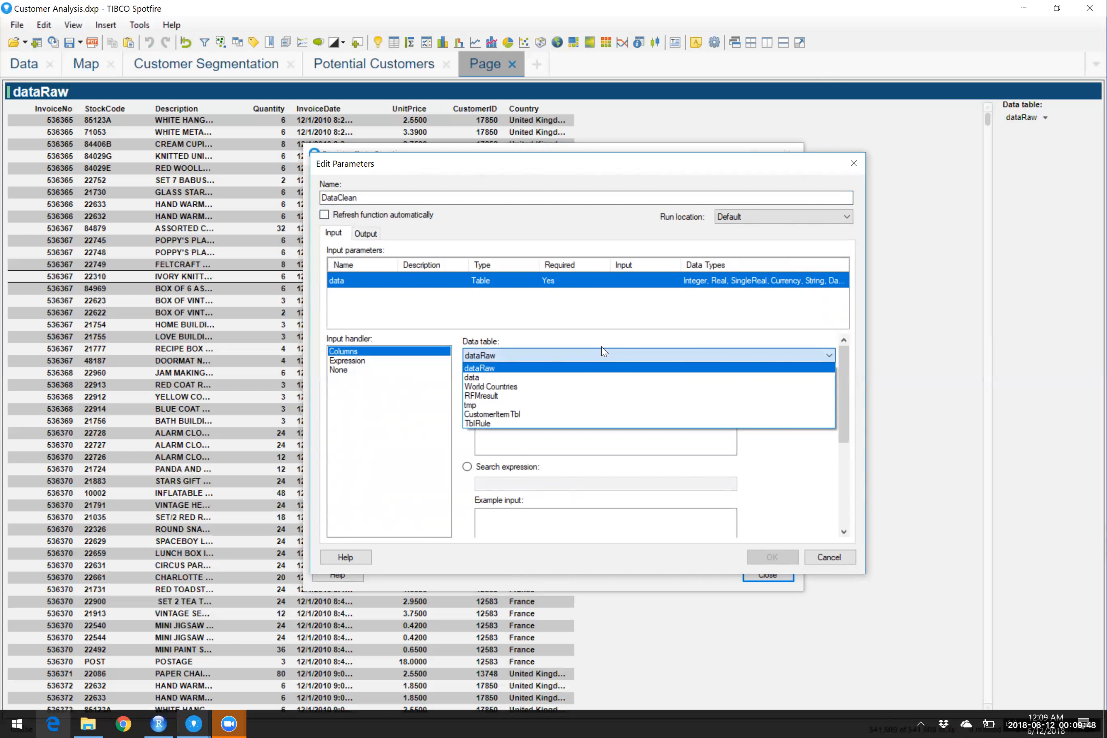
click(579, 370)
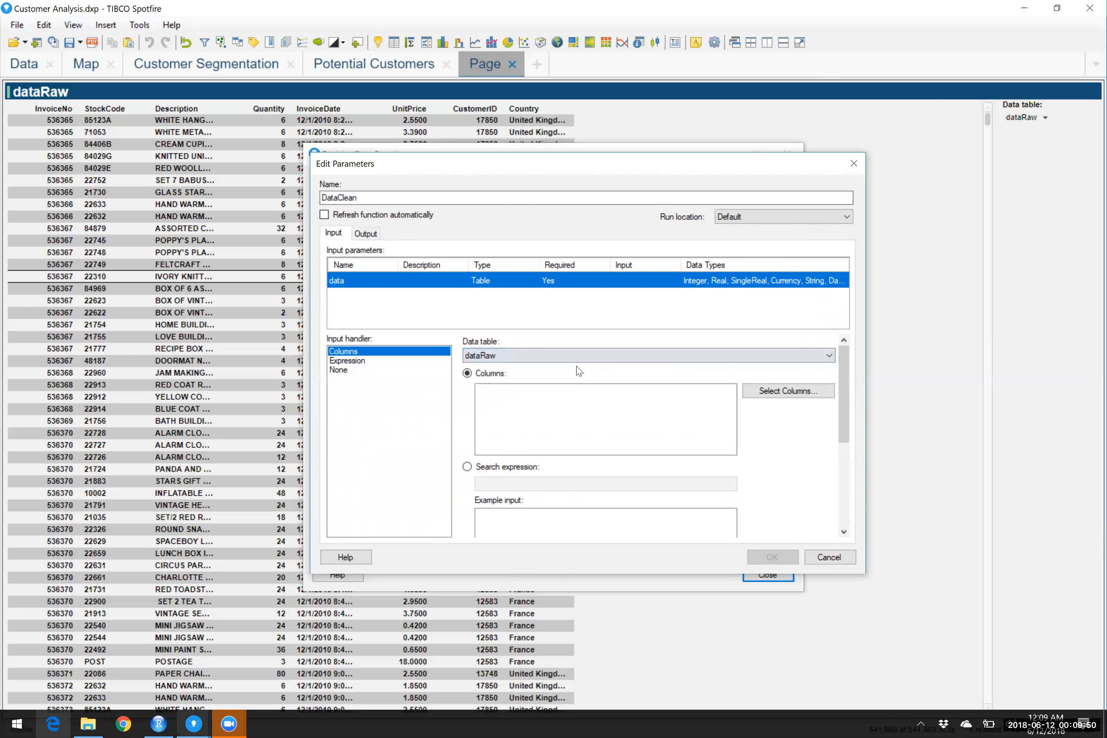
click(792, 390)
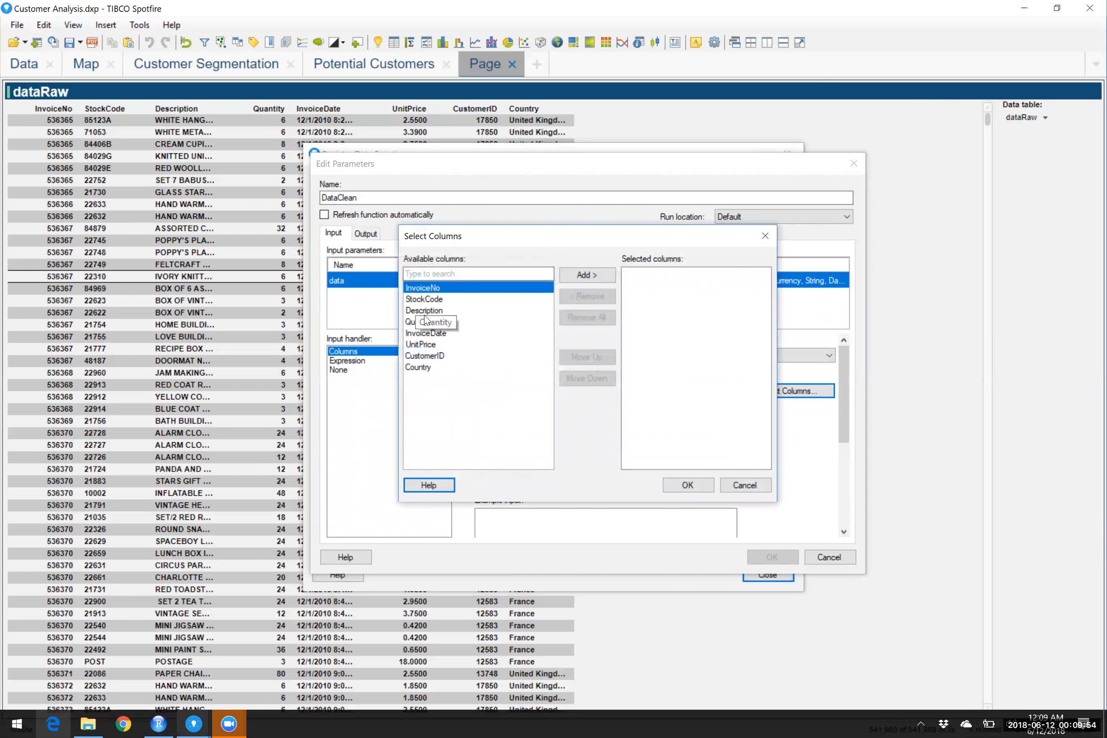
shift+click(441, 311)
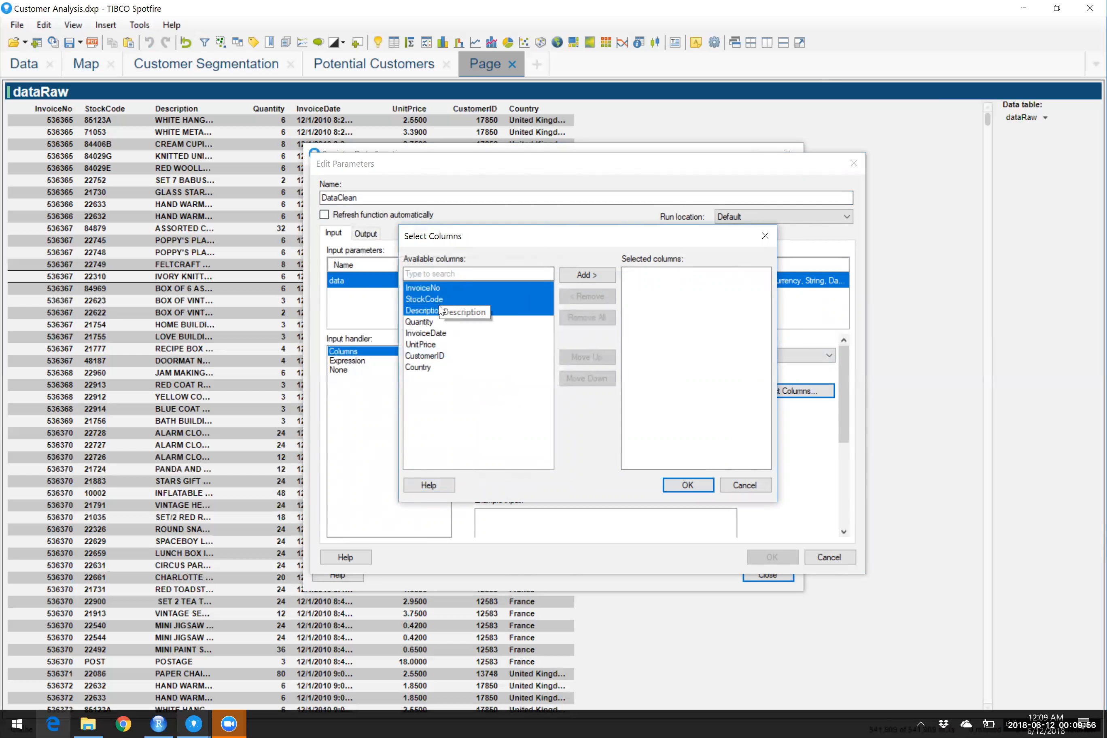
click(606, 275)
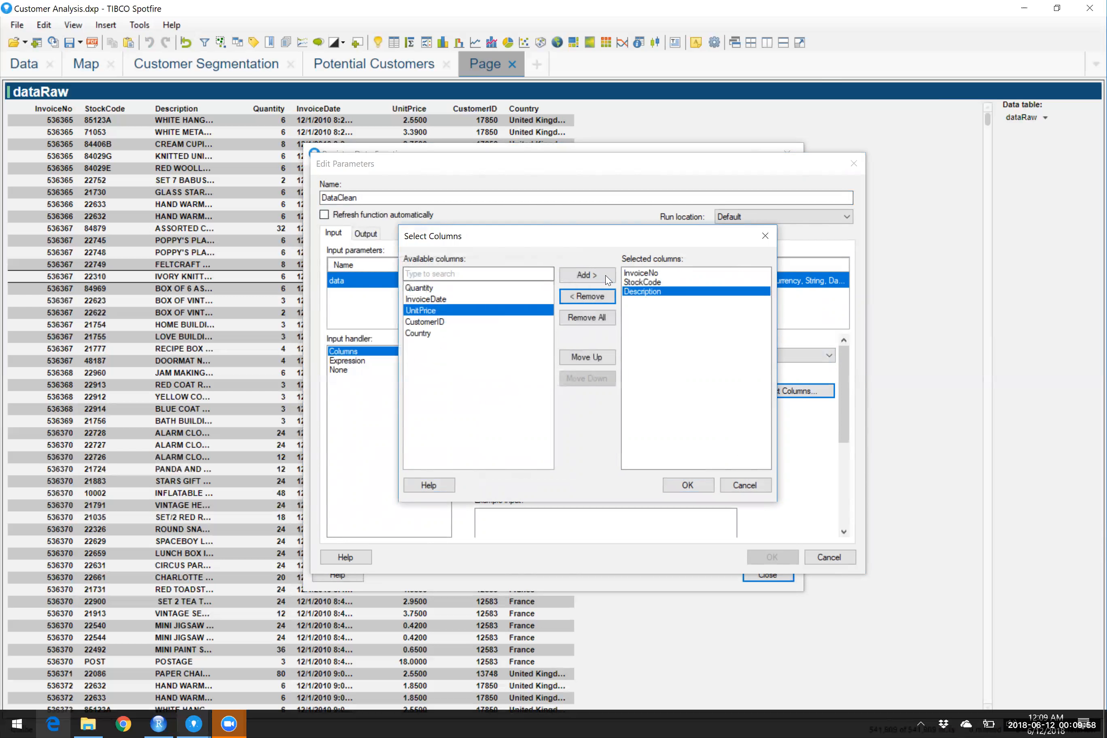
click(689, 485)
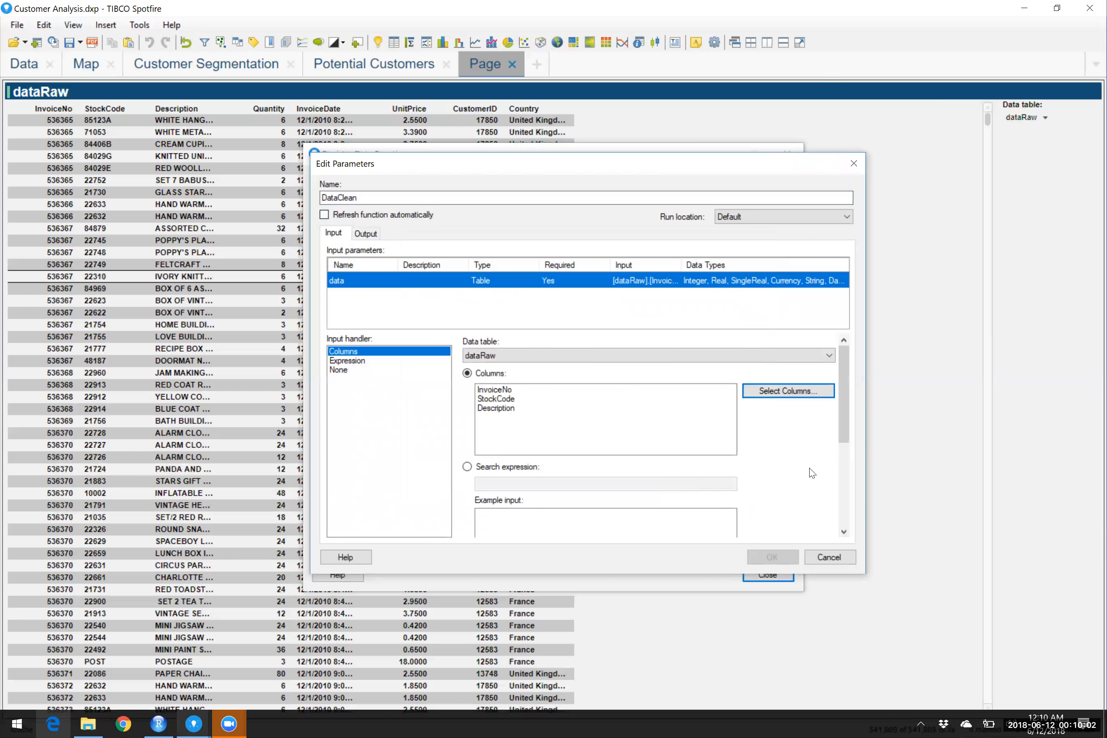
Limit the data input to the rows marked in Marking, leaving the filtered rows limit at (None).
scroll(813, 474, down, 1)
scroll(813, 473, down, 3)
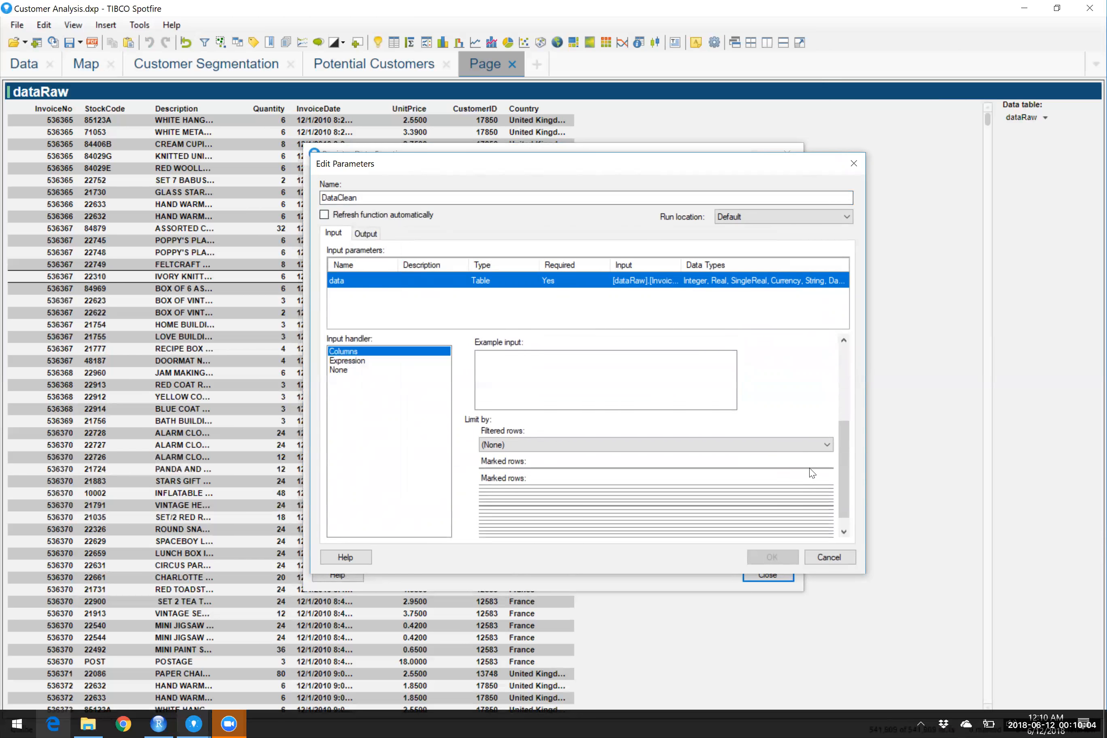
click(611, 425)
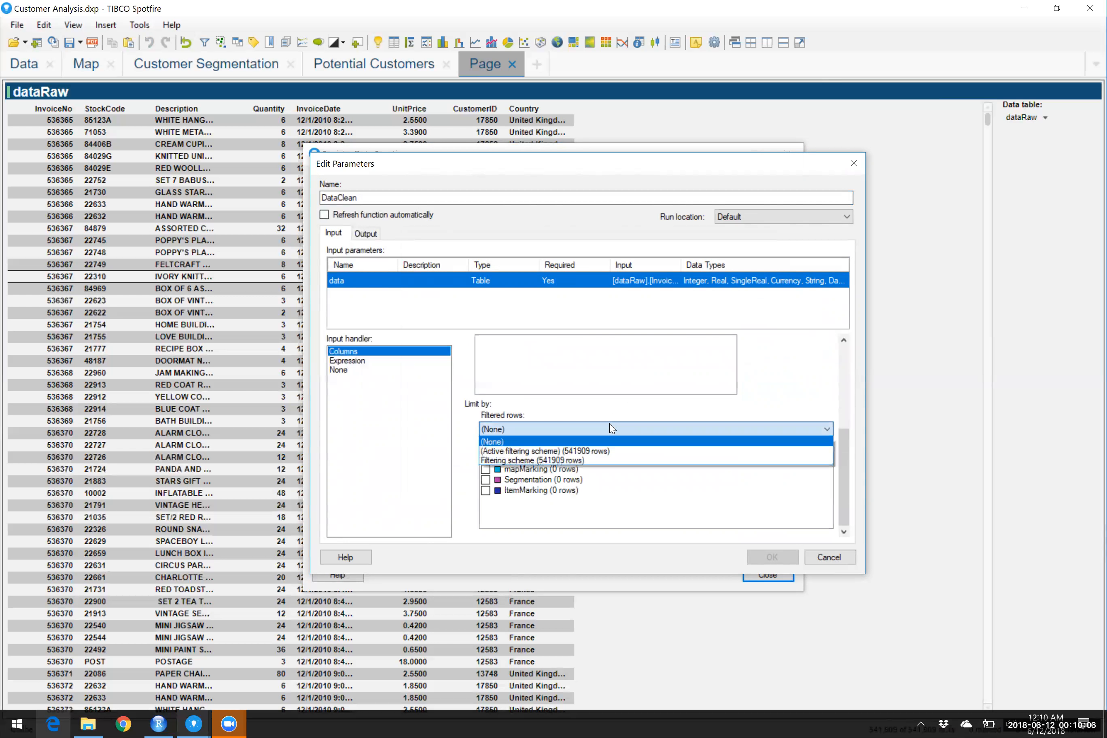
click(654, 399)
click(512, 462)
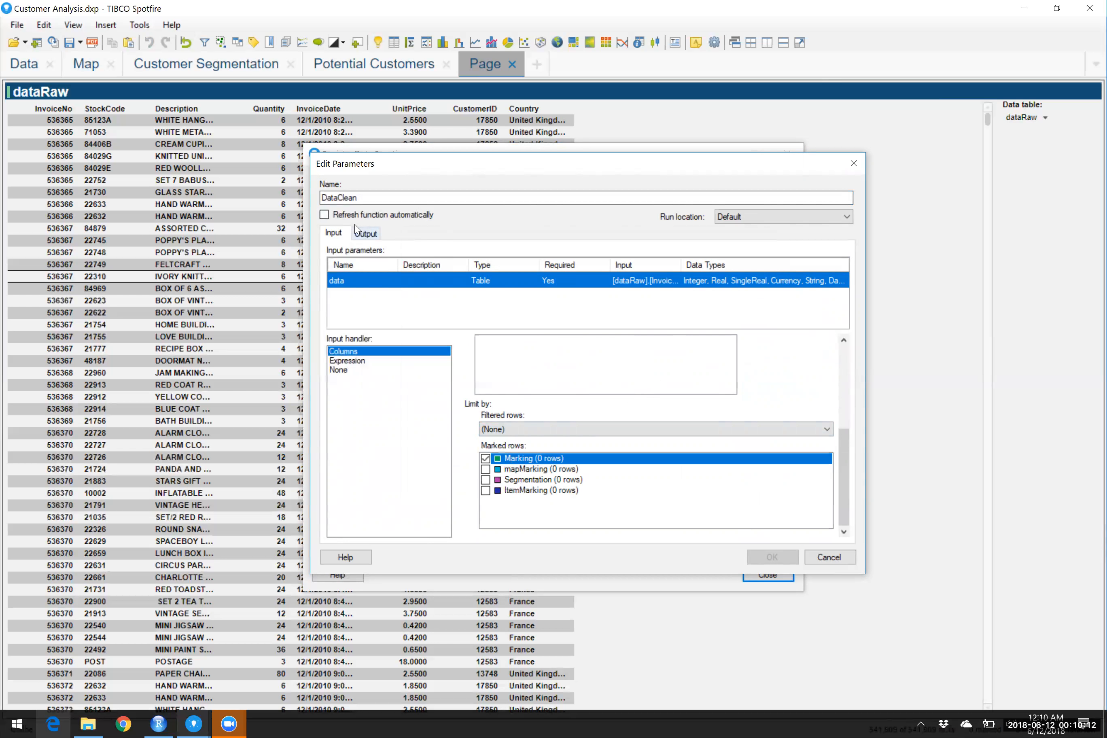
Output data1 as a new data table named data1, then apply the parameters and close the data function dialogs.
click(371, 241)
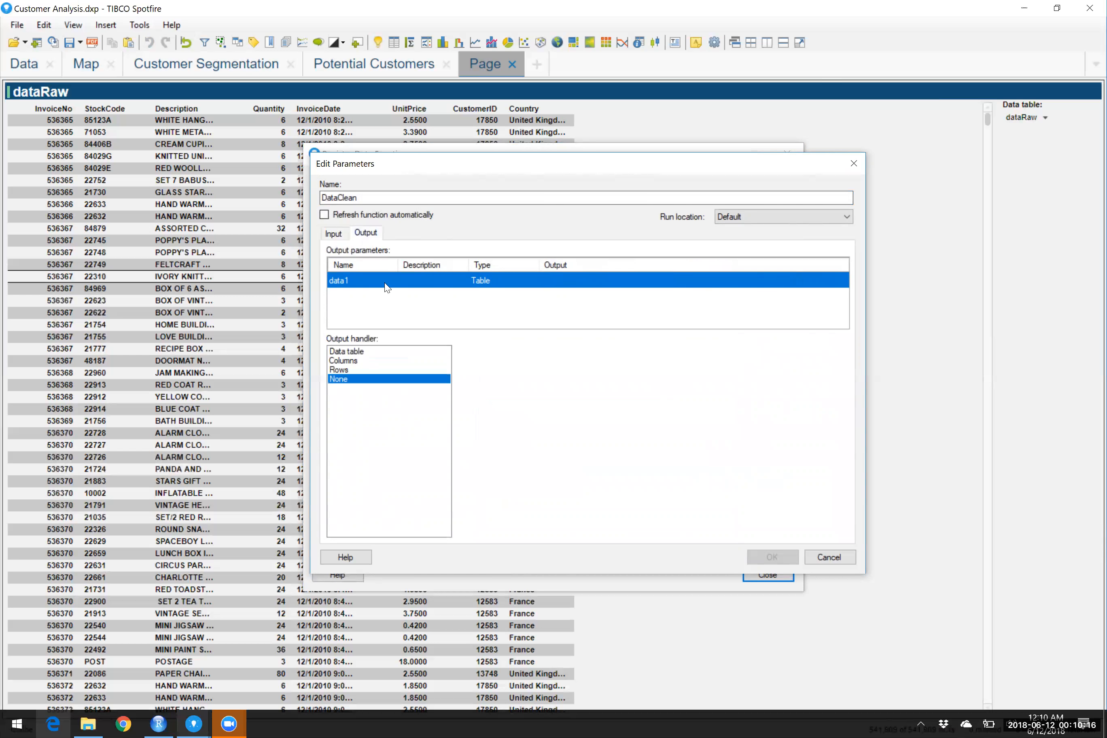
click(360, 350)
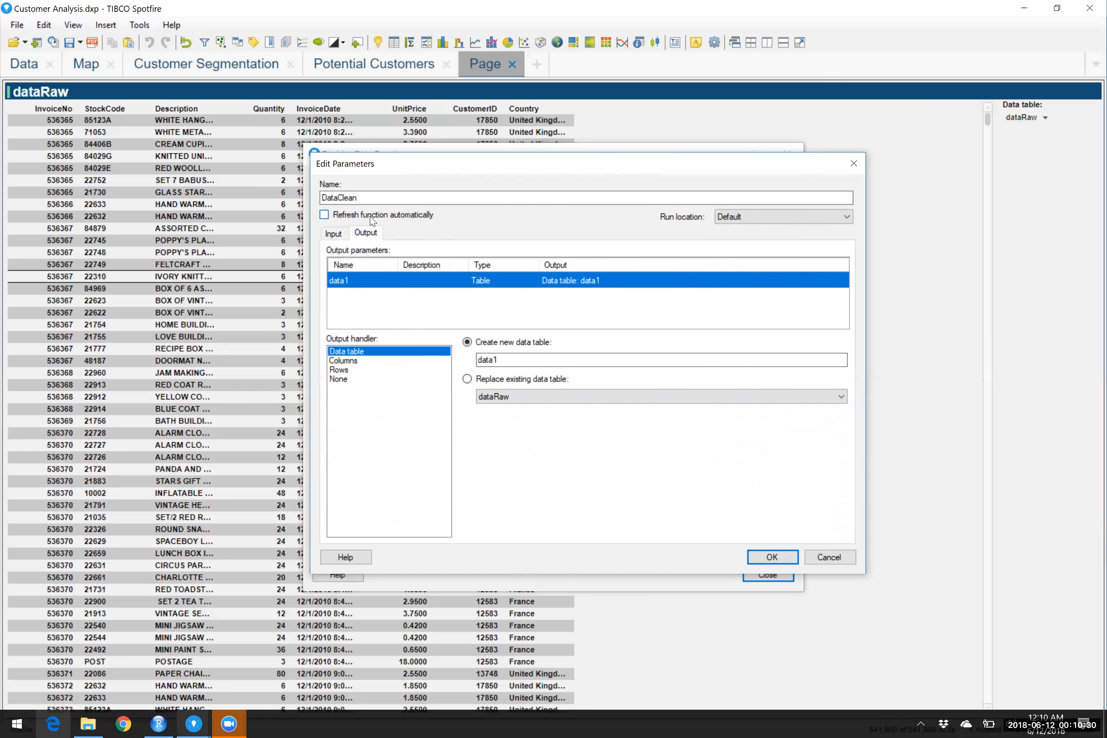
click(773, 557)
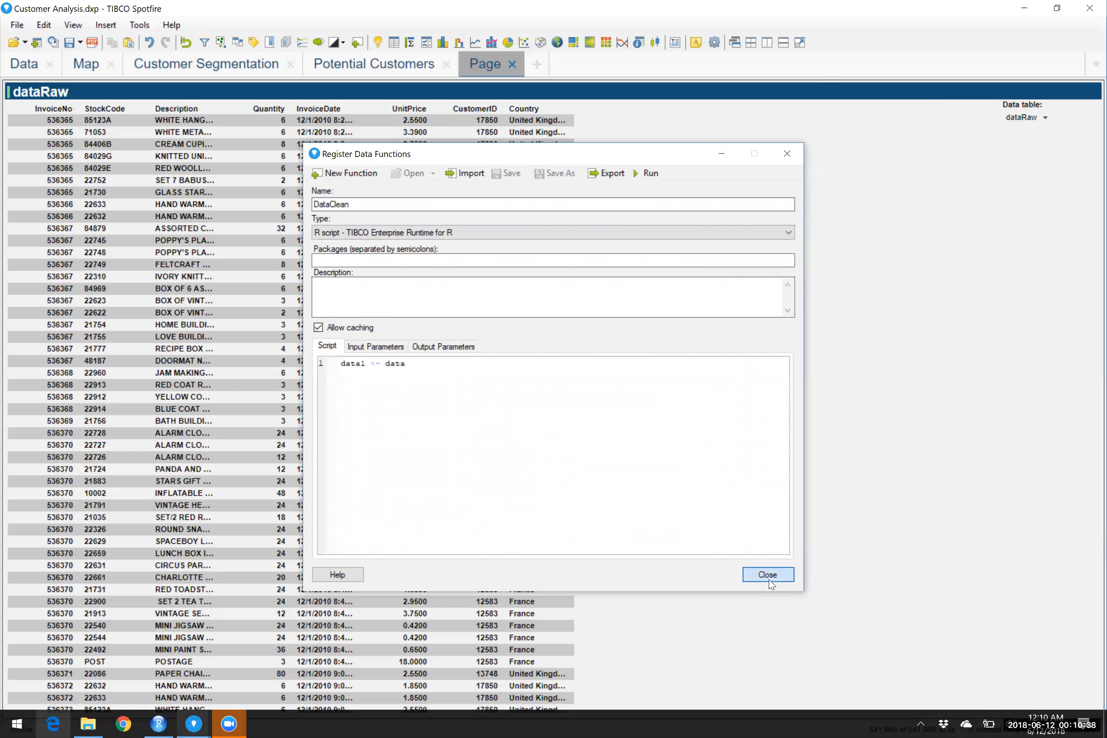
click(768, 576)
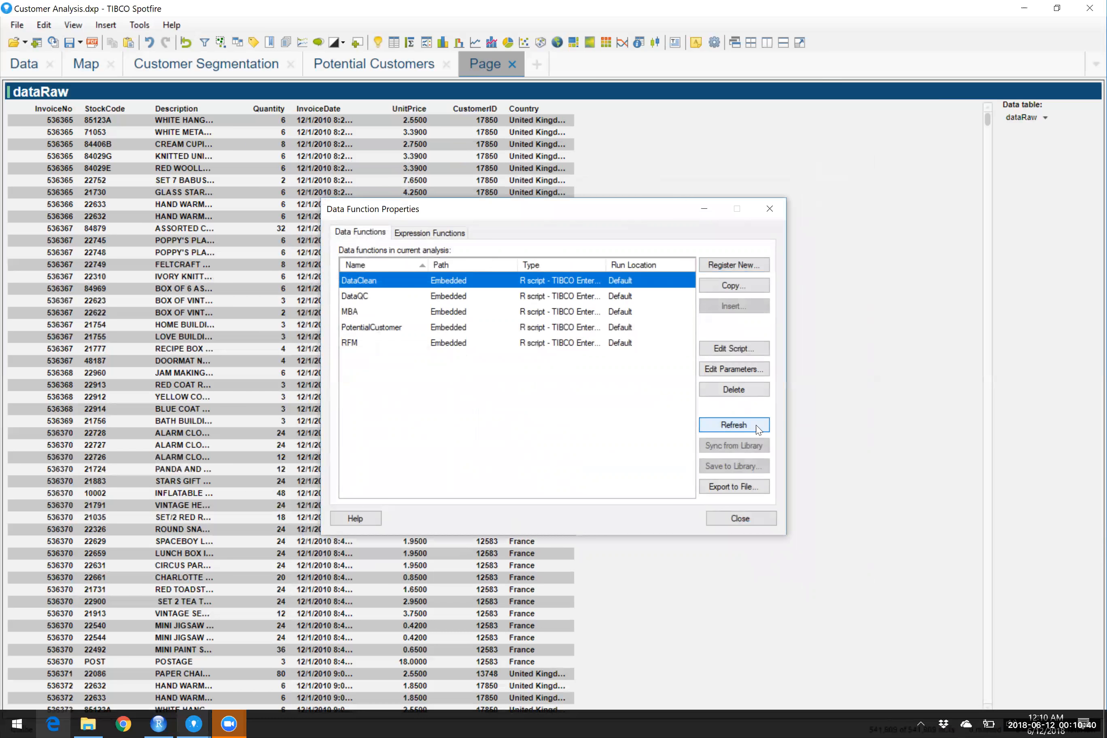
click(758, 523)
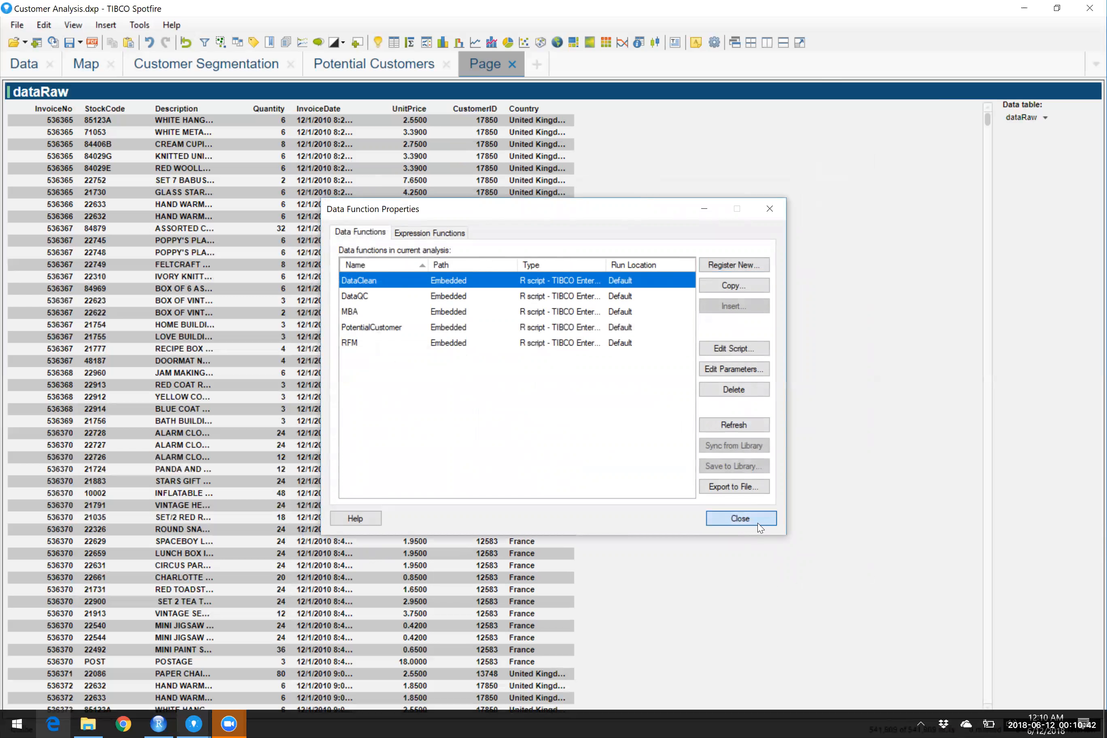
Add a second table visualization beside dataRaw, widen the dataRaw table, and show the data1 data table in the new one.
click(112, 26)
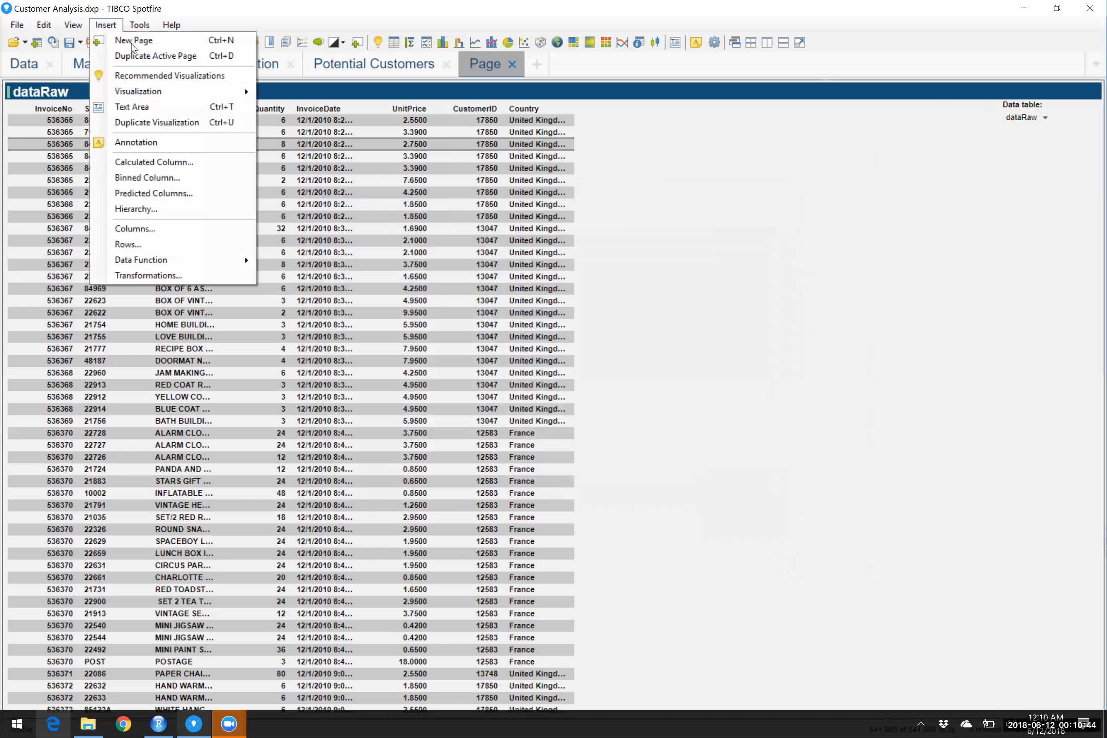
click(274, 90)
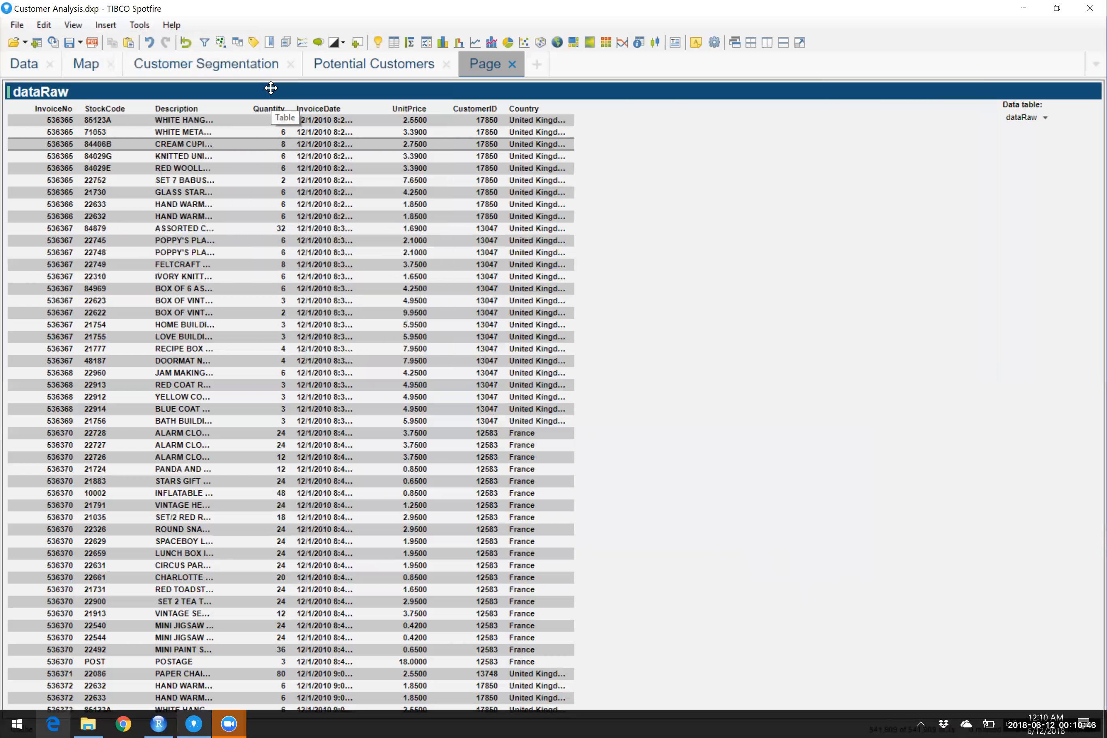
drag(365, 91, 850, 601)
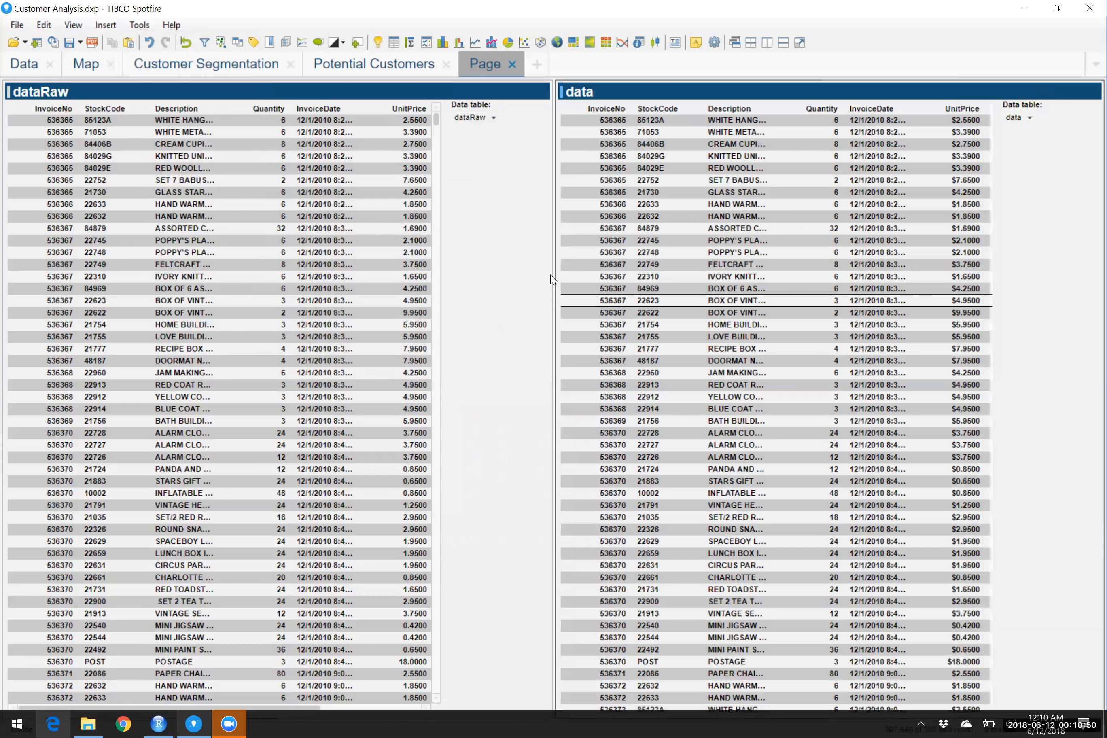
drag(554, 284, 696, 282)
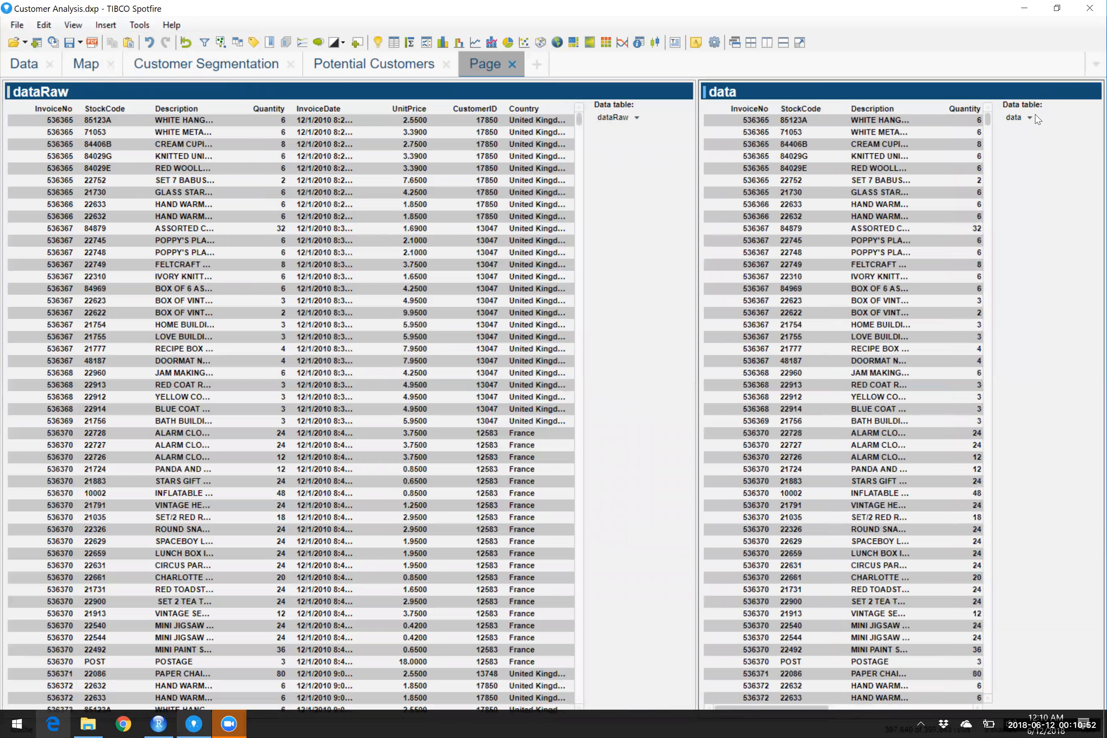
click(1029, 118)
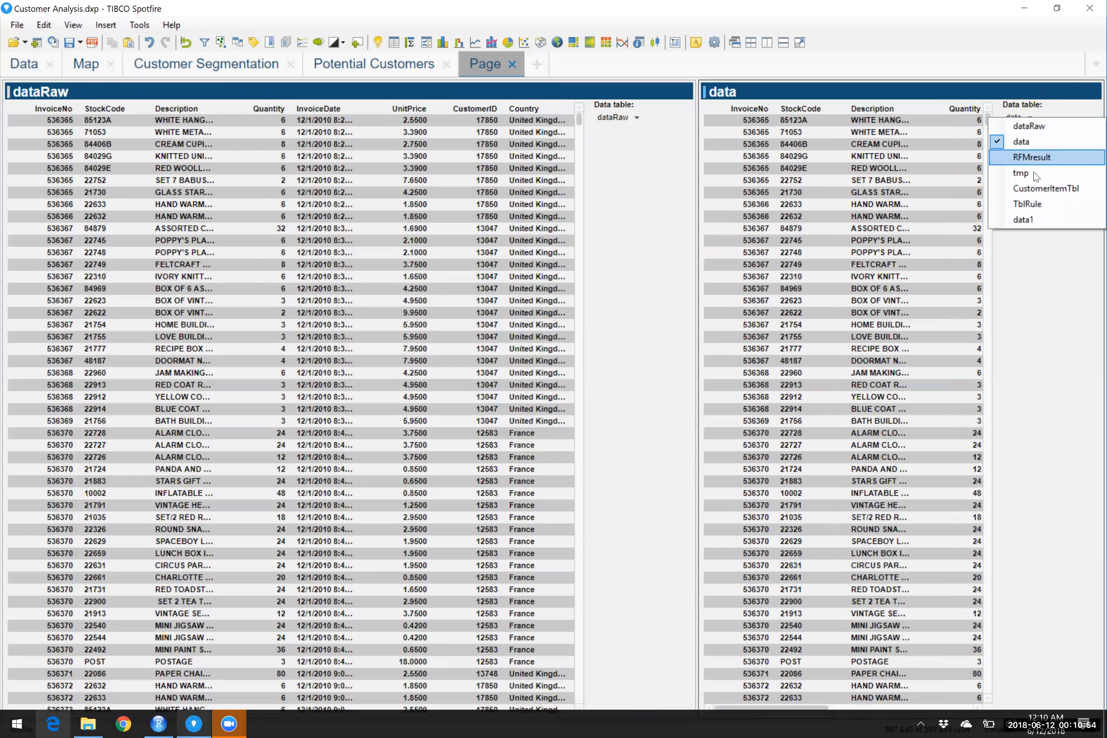
click(1028, 219)
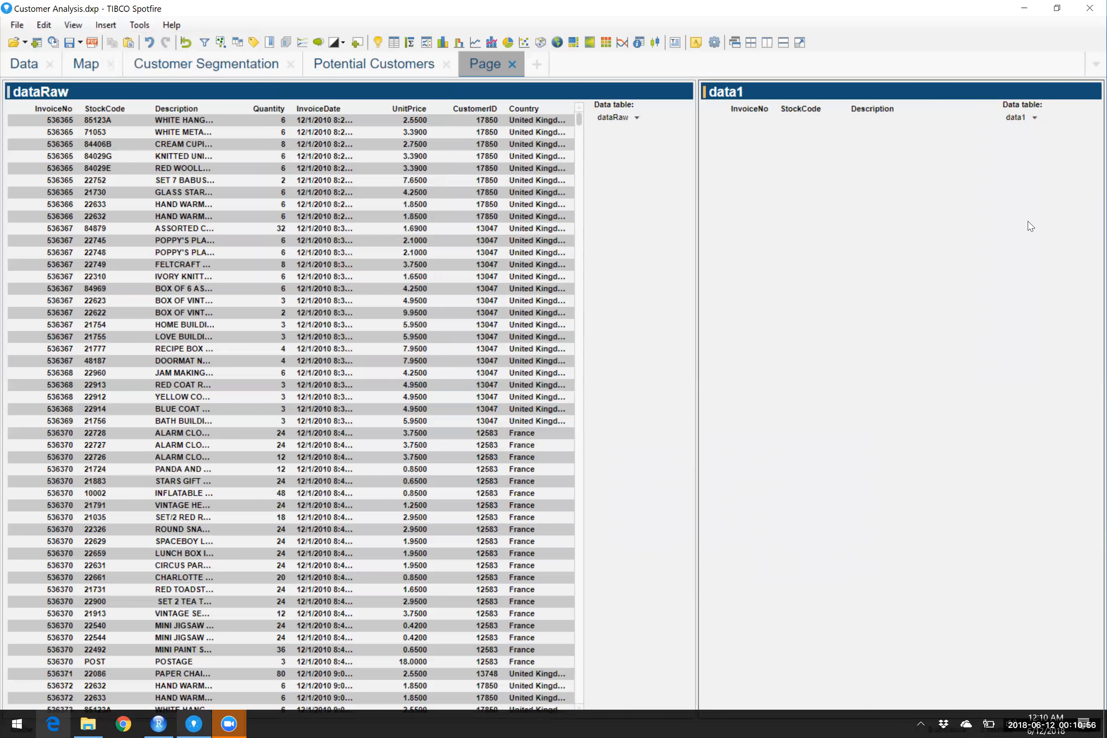
Mark the first seven dataRaw rows and refresh data1, then do the same with only the StockCode 22749 row of invoice 536367.
click(428, 116)
drag(380, 156, 376, 188)
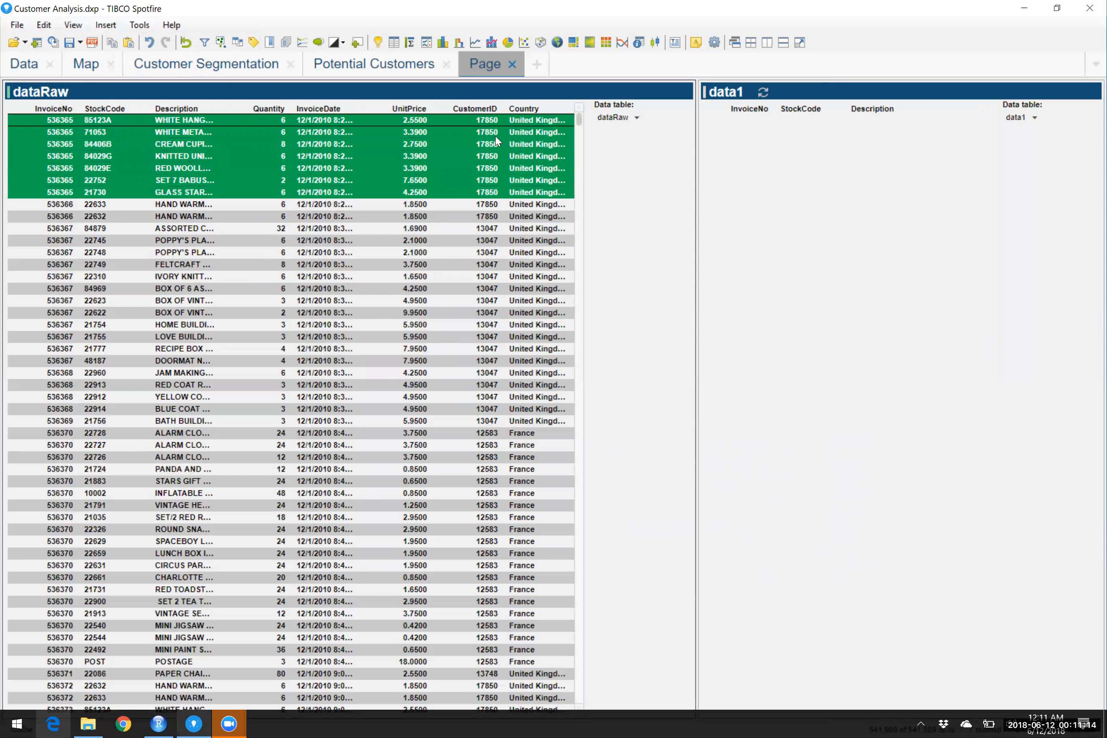
click(763, 92)
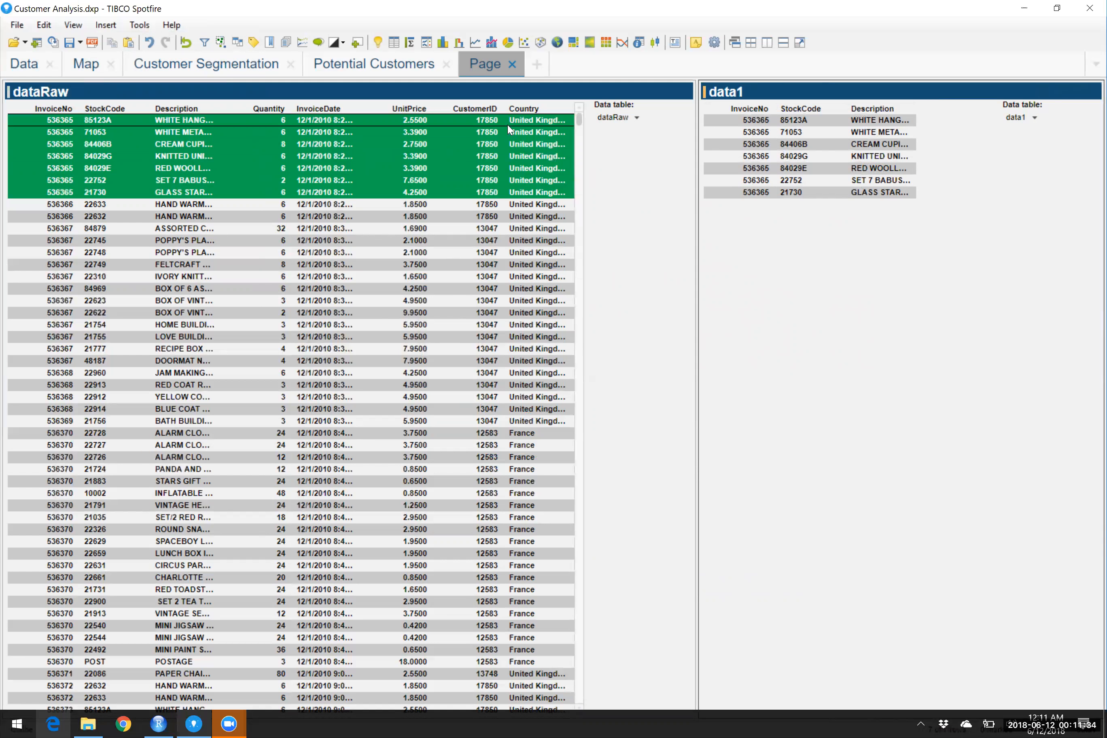
click(468, 265)
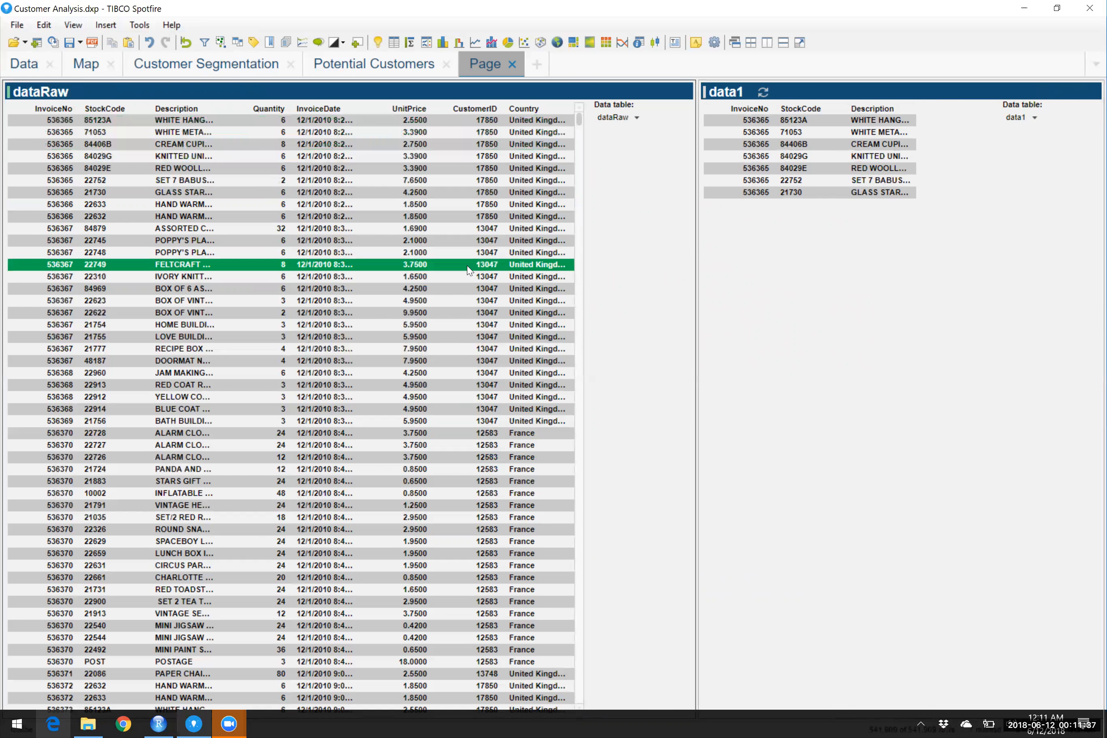
click(763, 92)
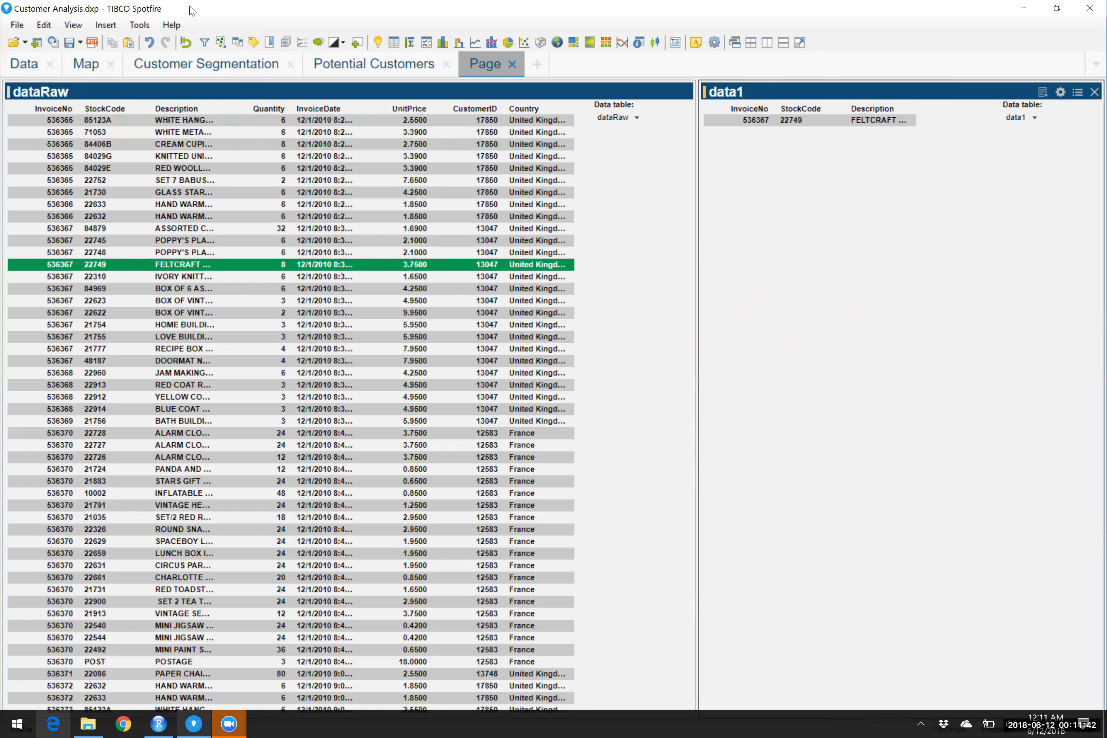
Set the DataClean data function to refresh automatically and close its properties.
click(44, 25)
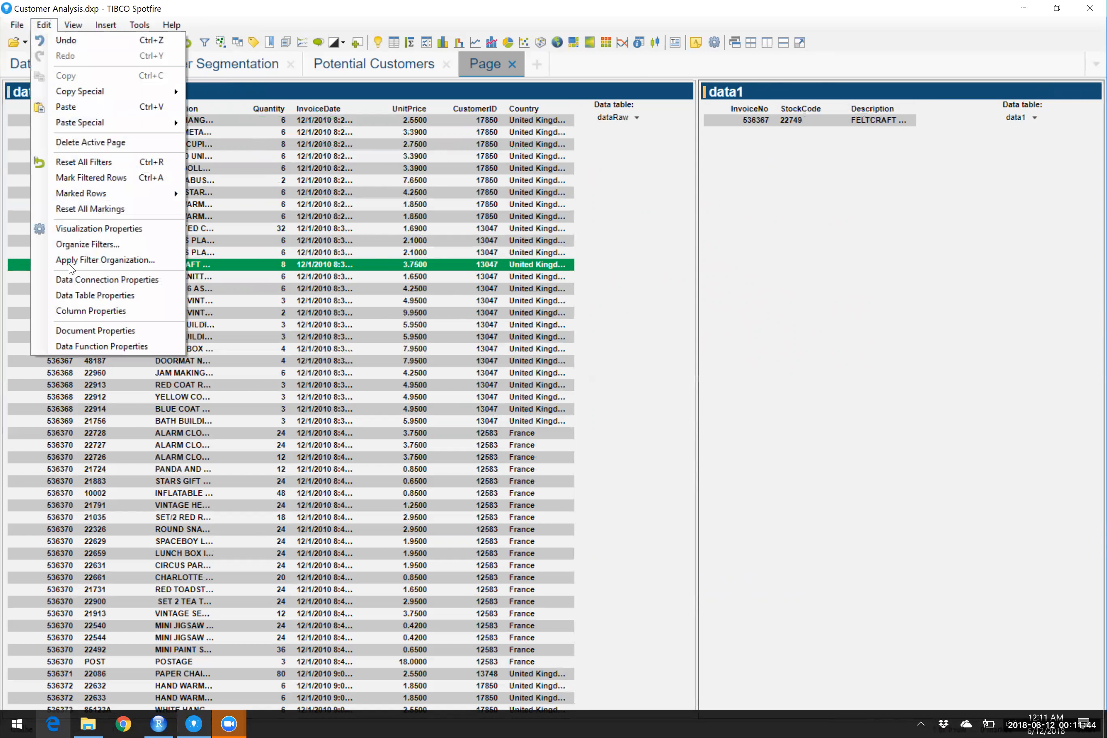
click(70, 341)
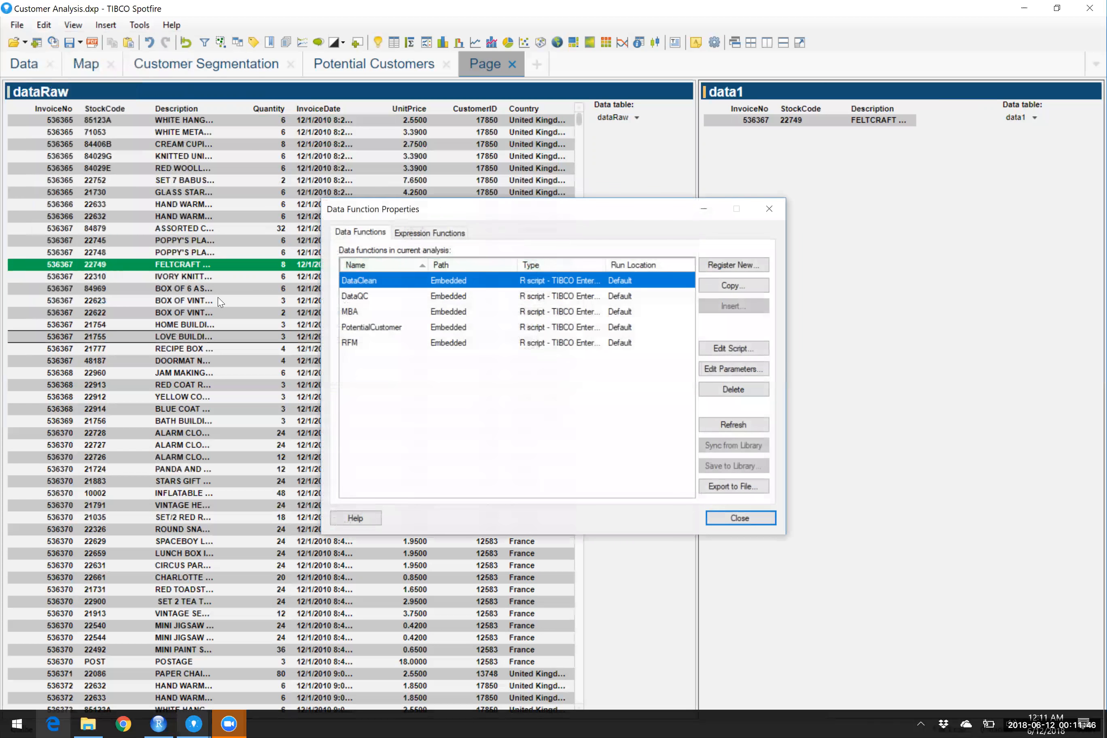
click(713, 370)
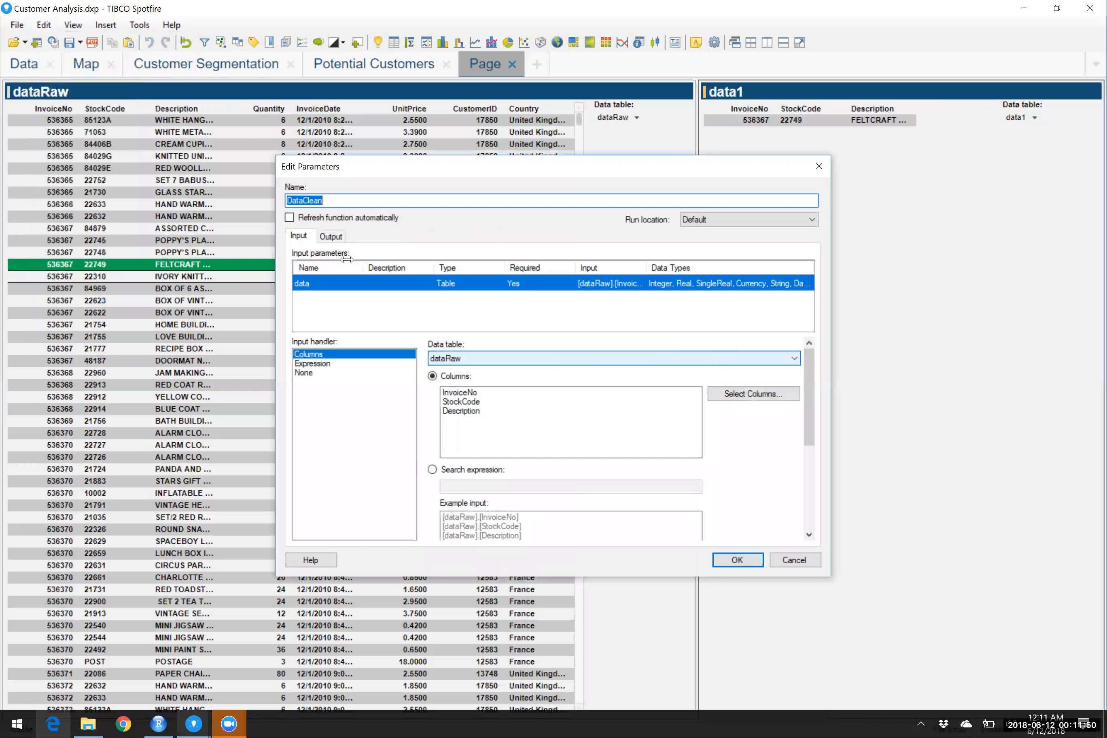
click(290, 218)
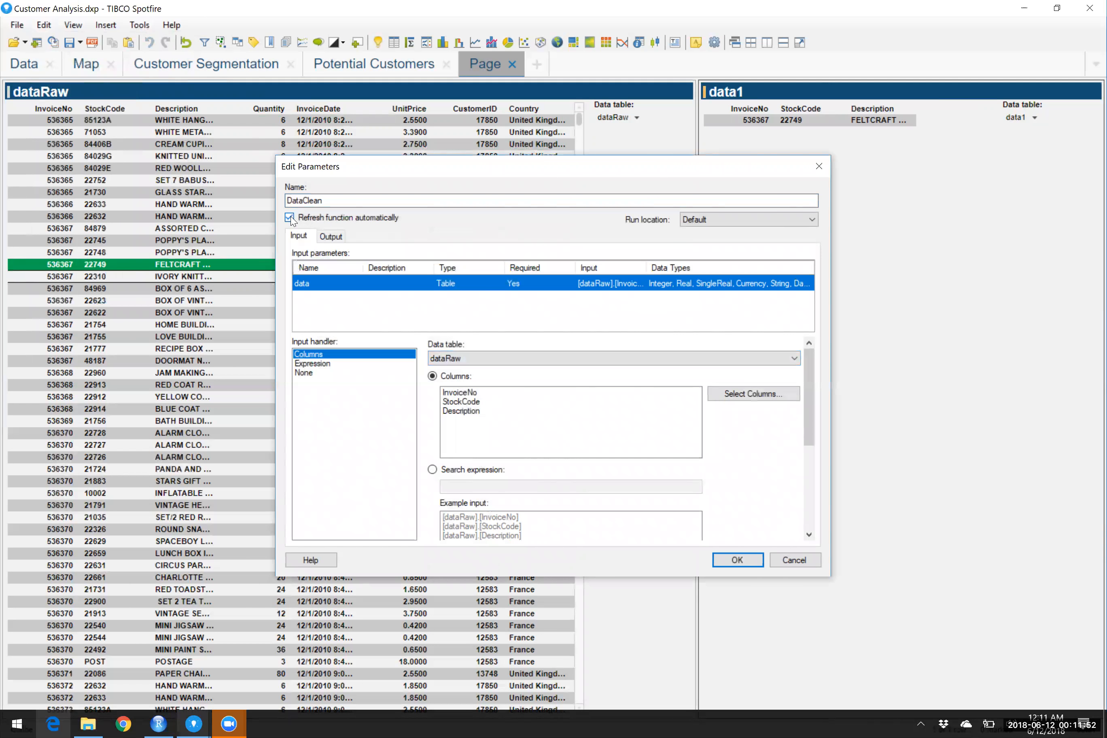
click(738, 559)
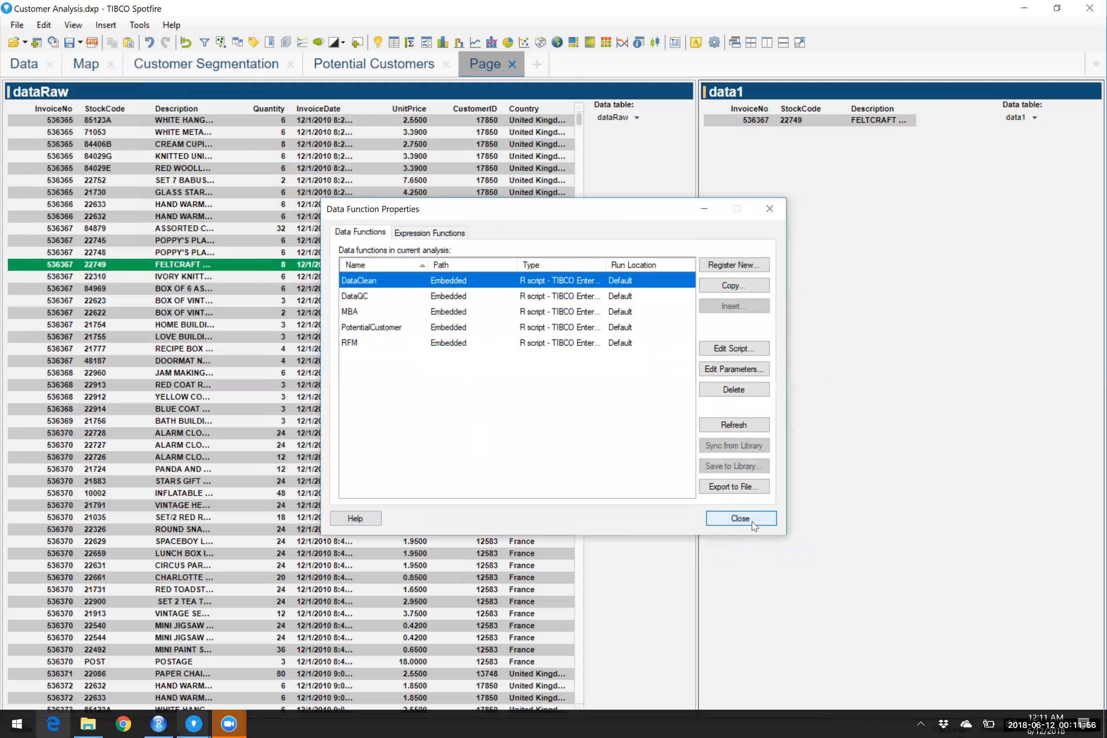
click(752, 521)
Mark the dataRaw rows from StockCode 22633 of invoice 536366 through 21755 to test automatic refresh, and briefly check the RStudio session.
click(401, 204)
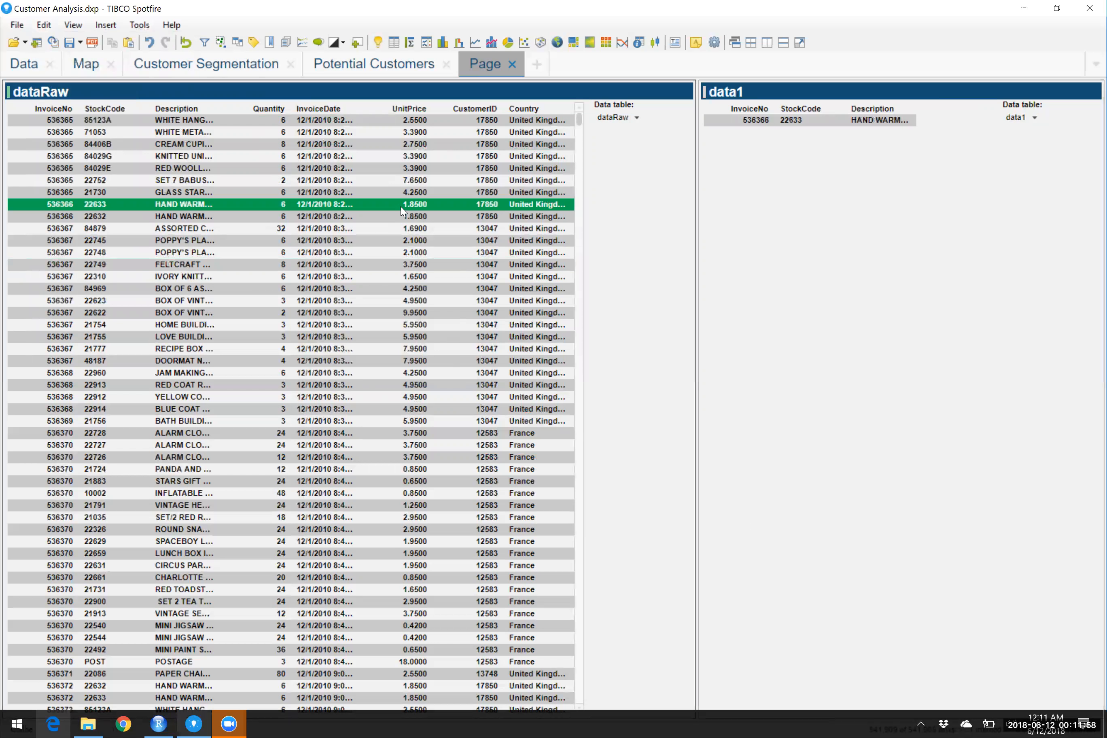
drag(401, 207, 376, 334)
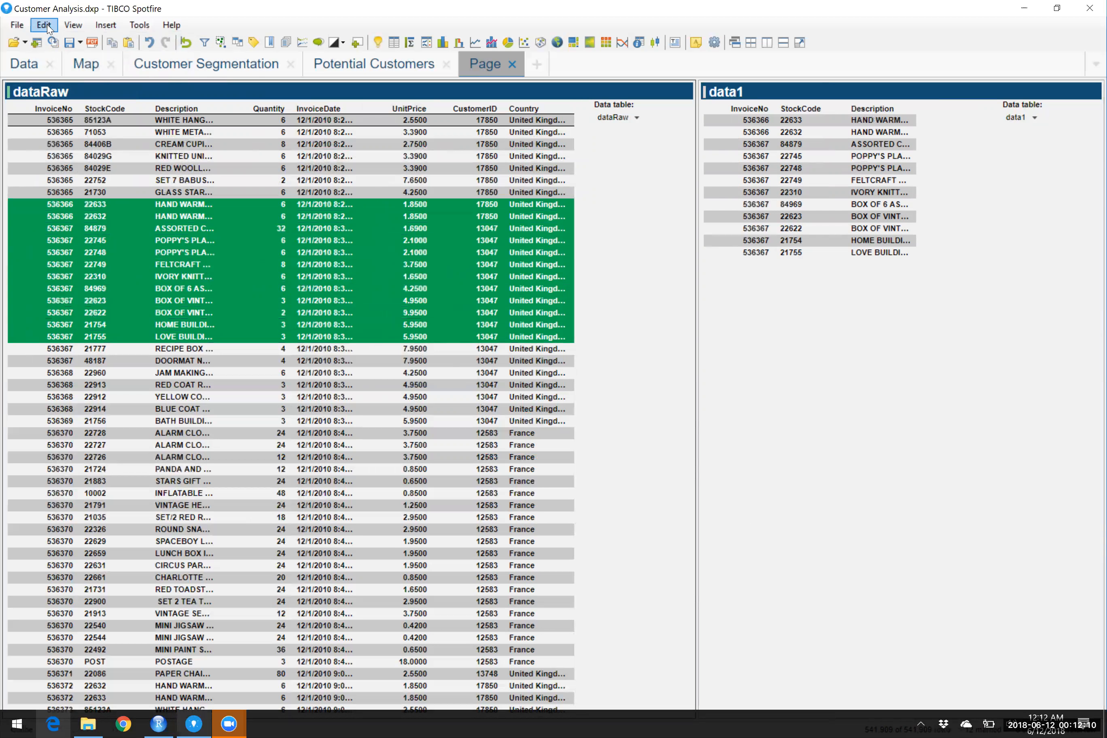
click(164, 725)
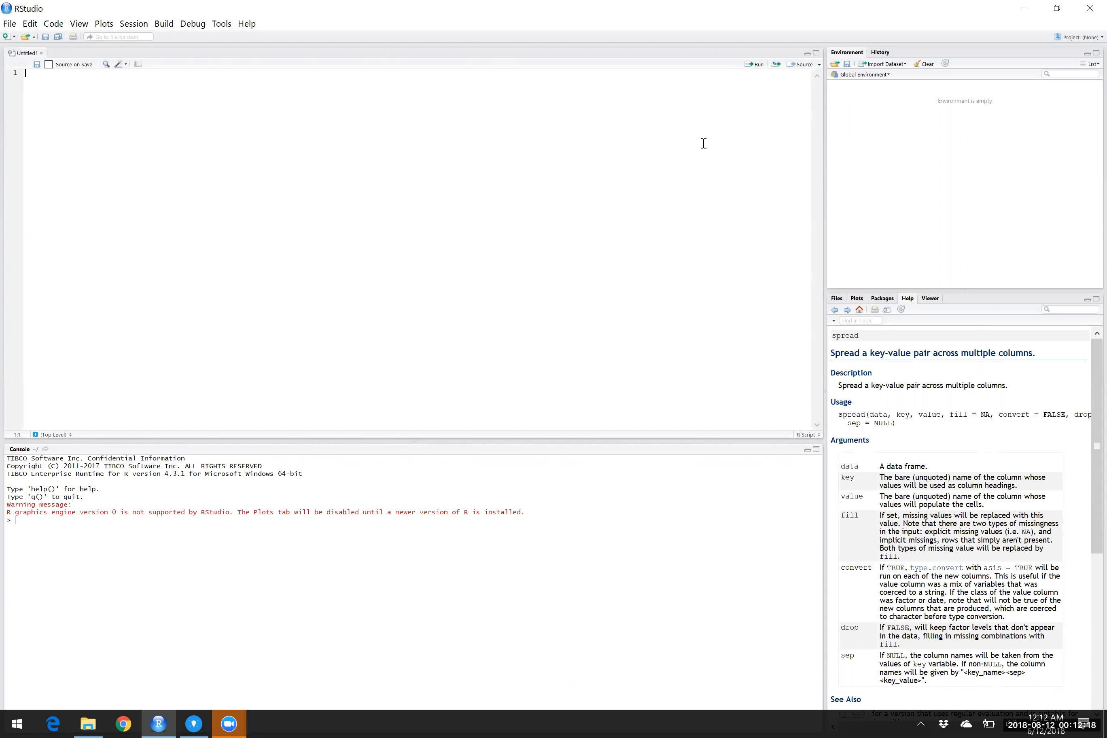
click(1025, 8)
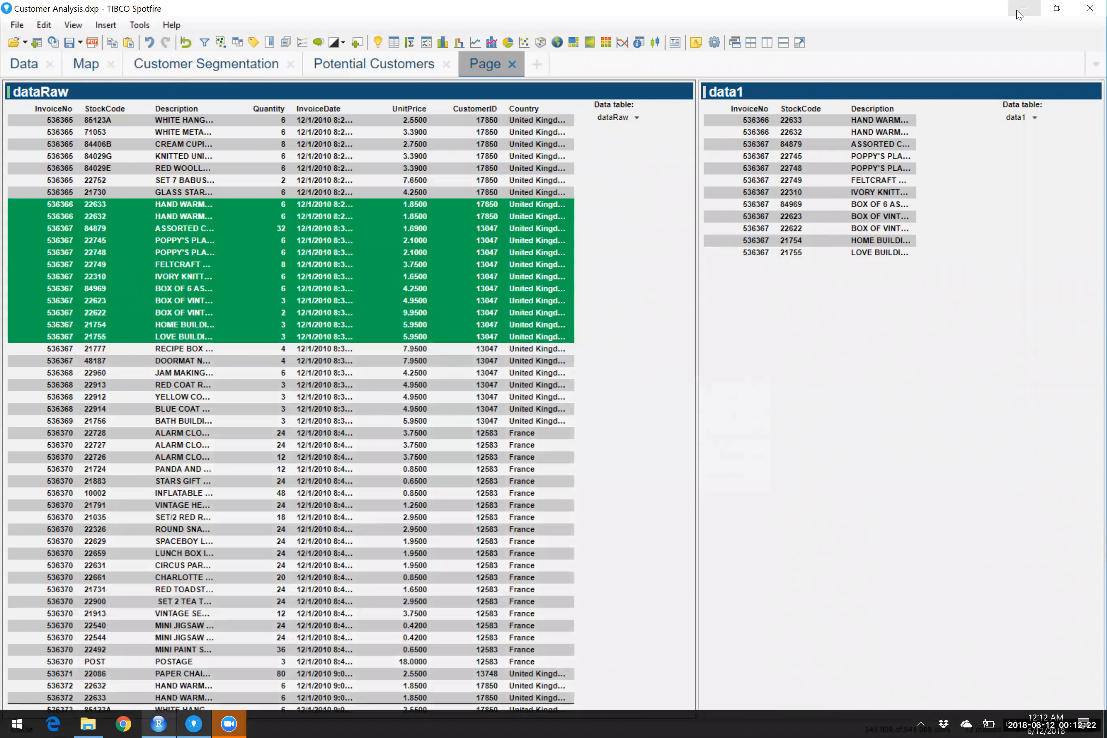
Add the line save(list = ls(), file = '') to the DataClean script, below the data1 assignment and a blank line.
click(43, 25)
click(61, 347)
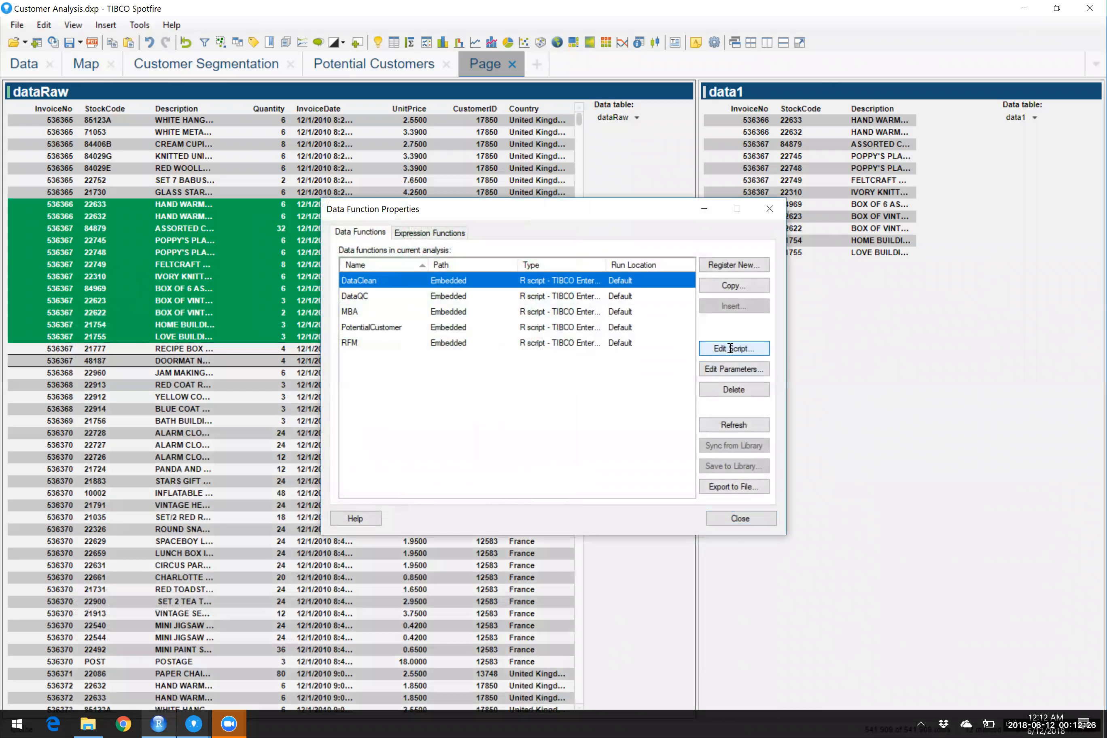
click(730, 348)
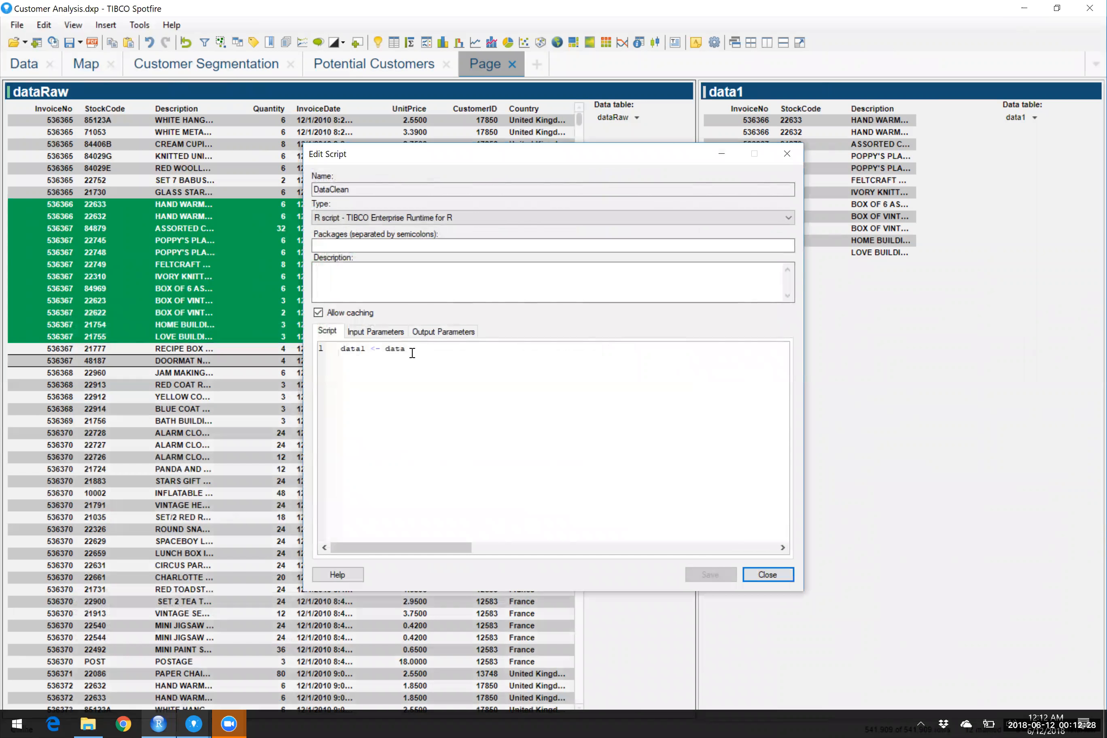
key(Return)
key(Return)
text(save())
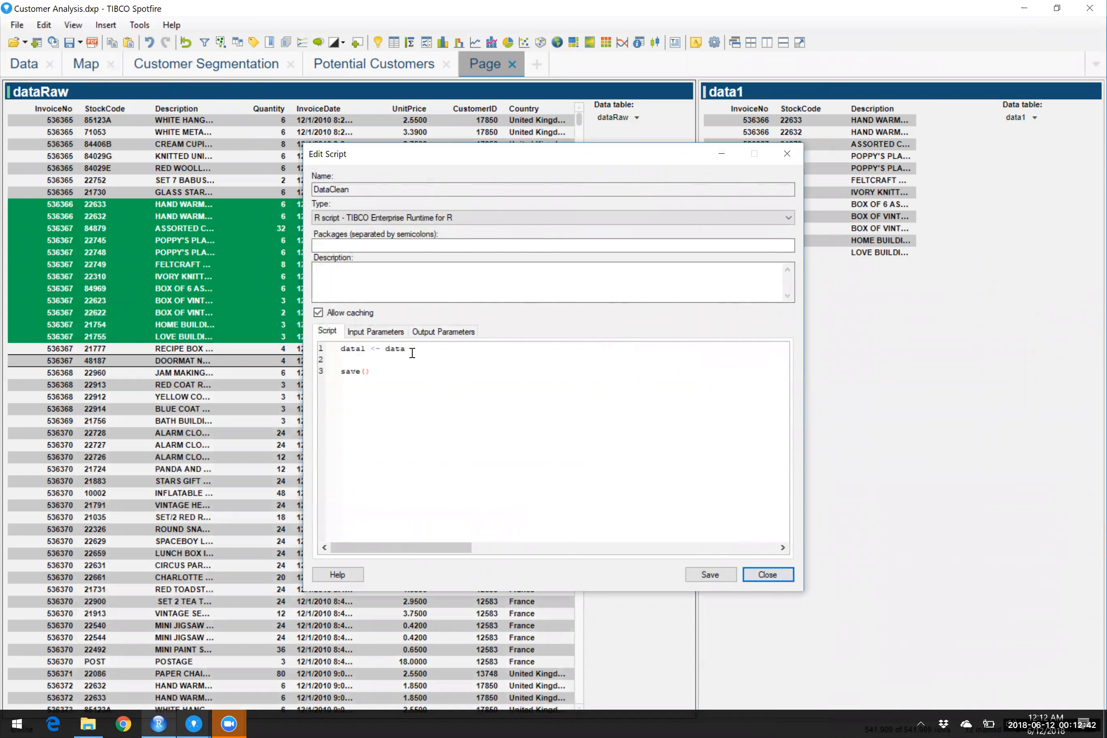
text(list = ls)
text((), file = '')
Try to use the Desktop folder's address from File Explorer as the file path in the DataClean script's save call.
right_click(87, 724)
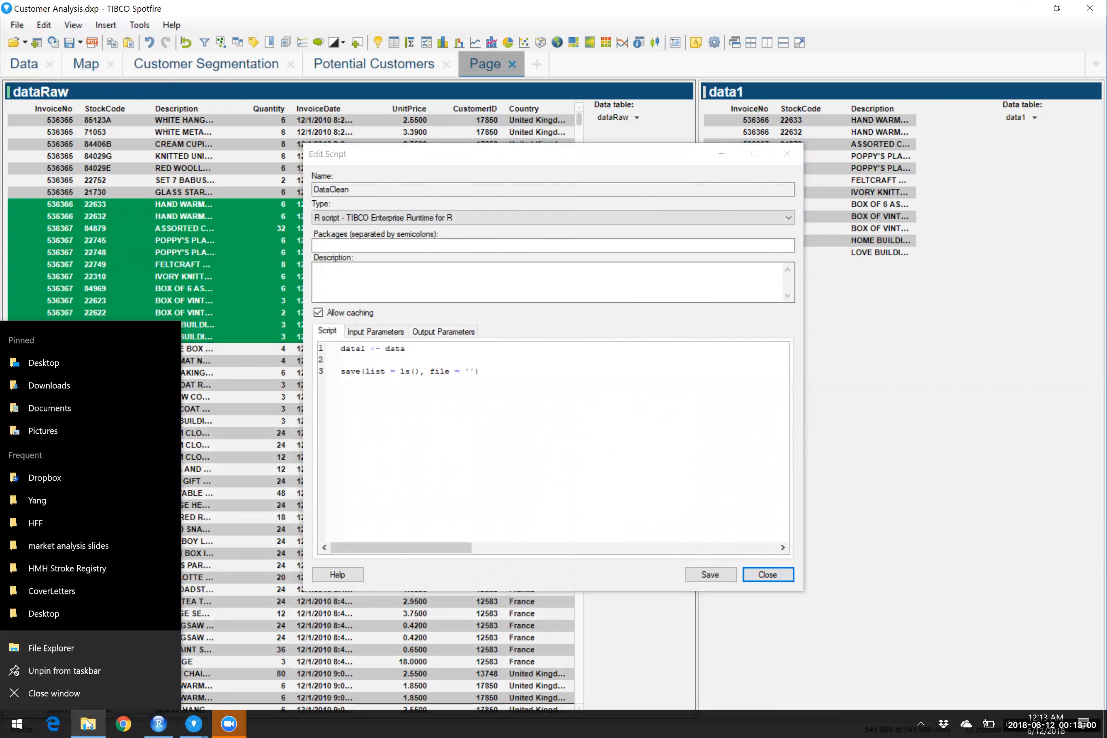
click(87, 724)
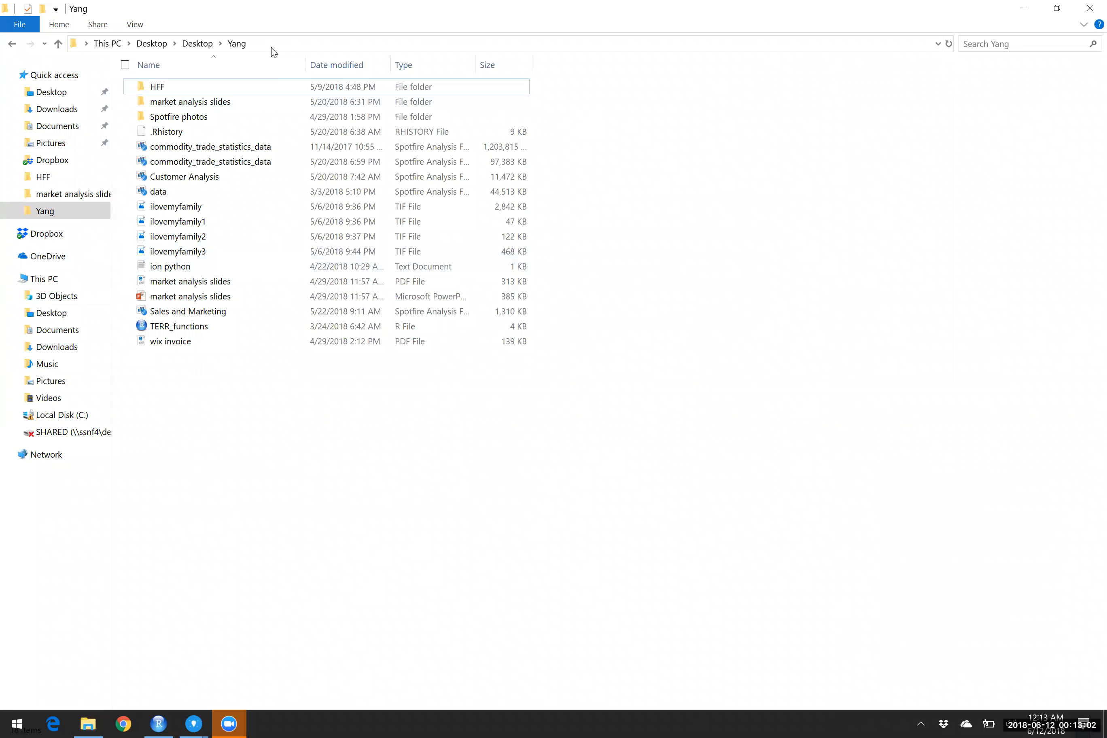
click(151, 43)
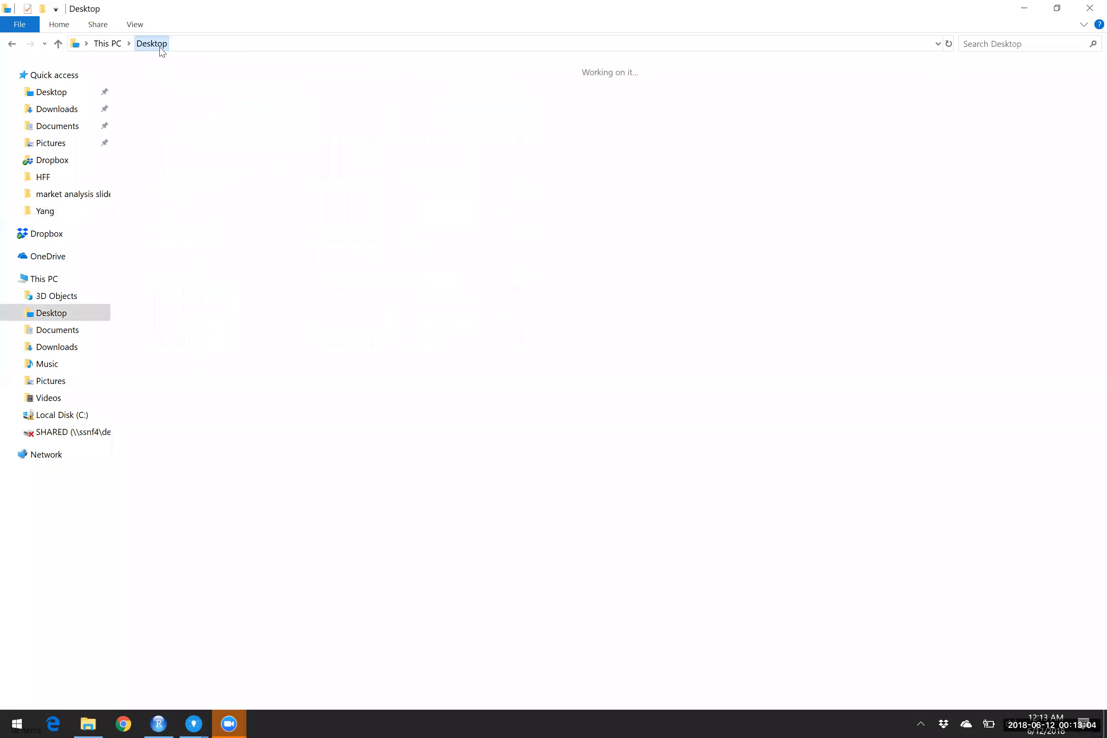
click(200, 45)
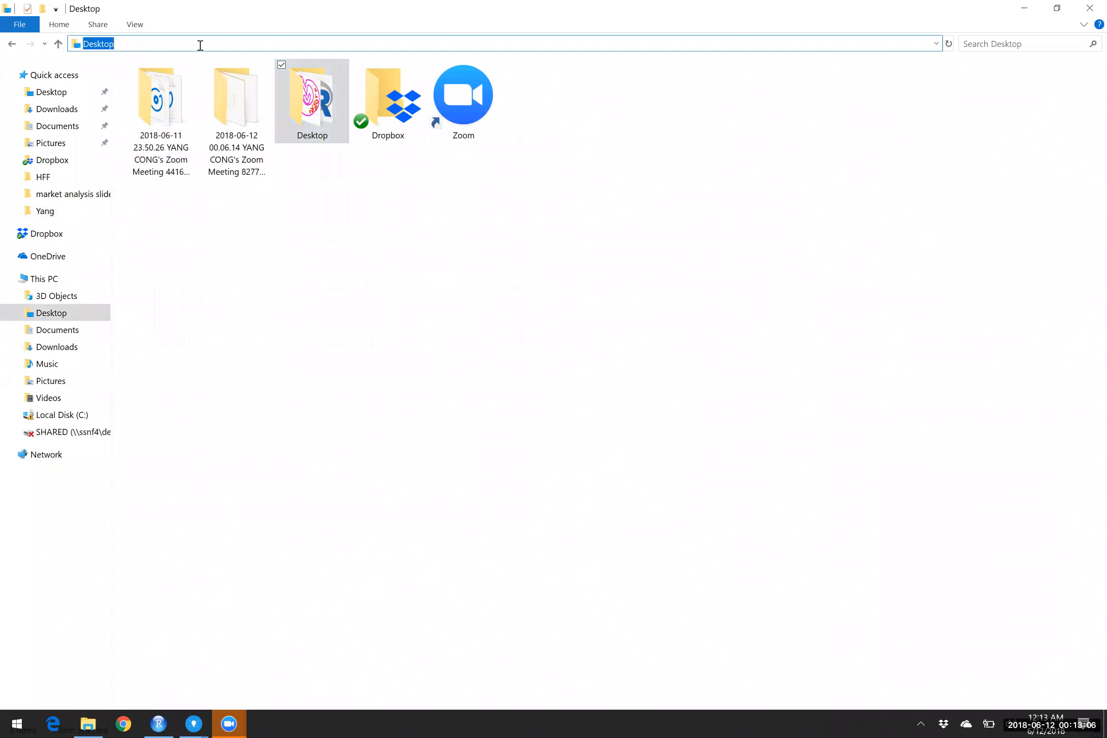
click(332, 282)
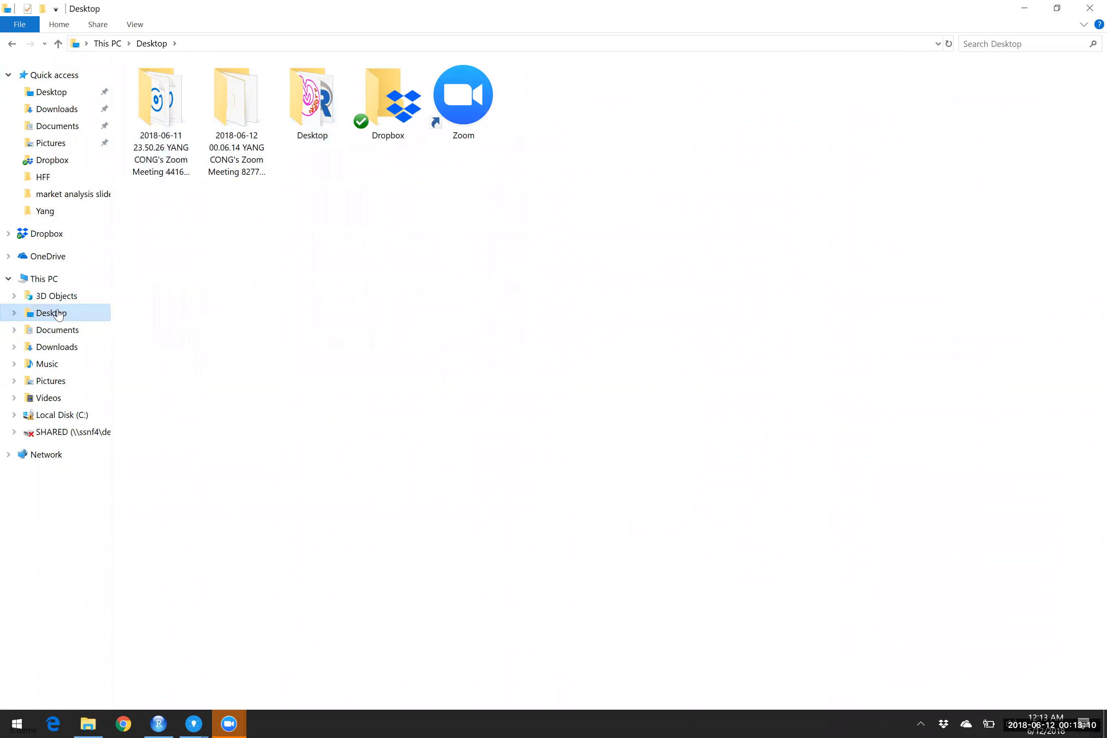
click(452, 95)
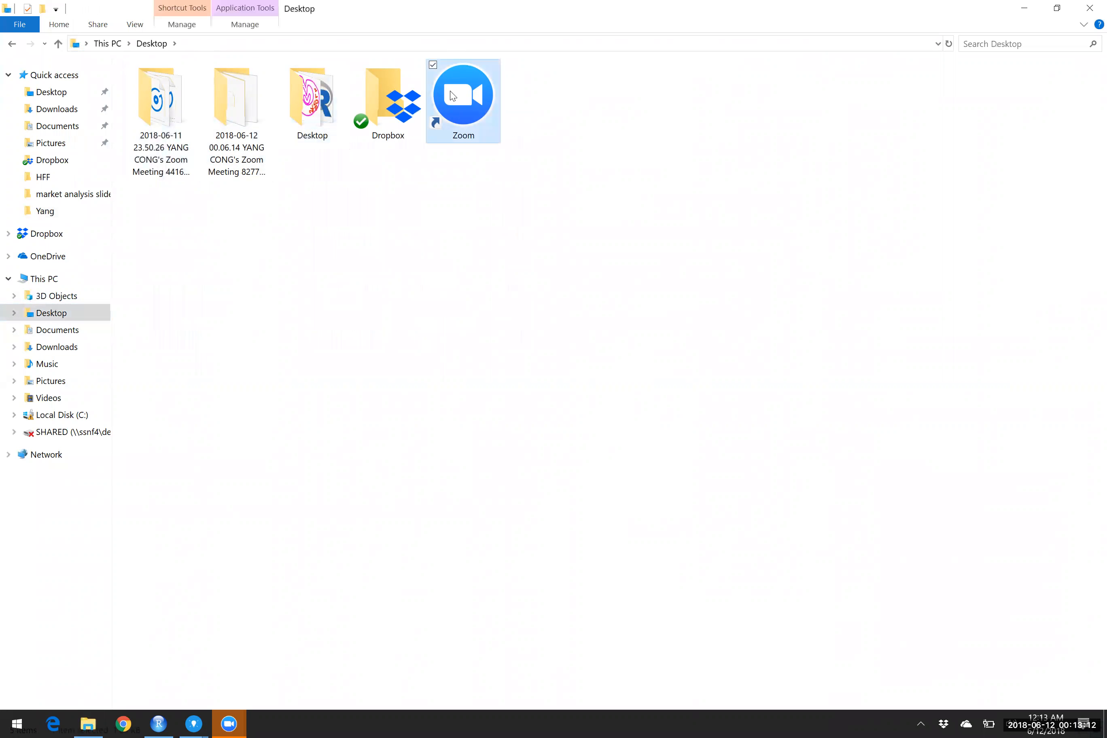
click(348, 172)
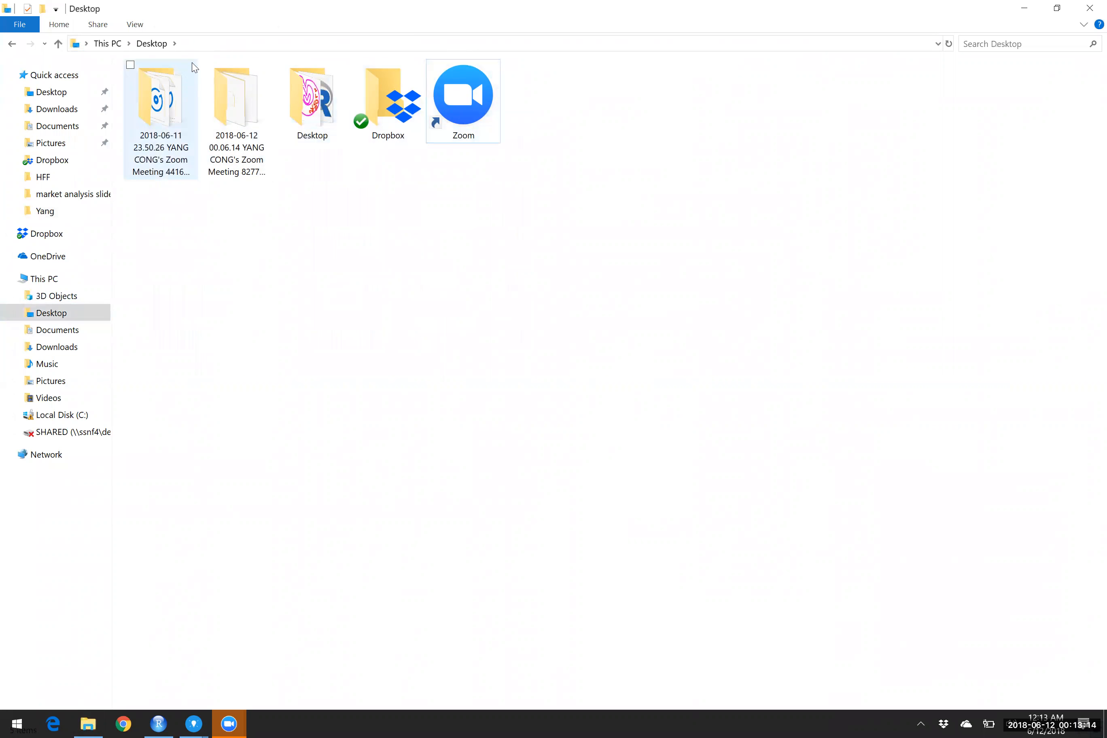
click(202, 43)
key(ctrl+c)
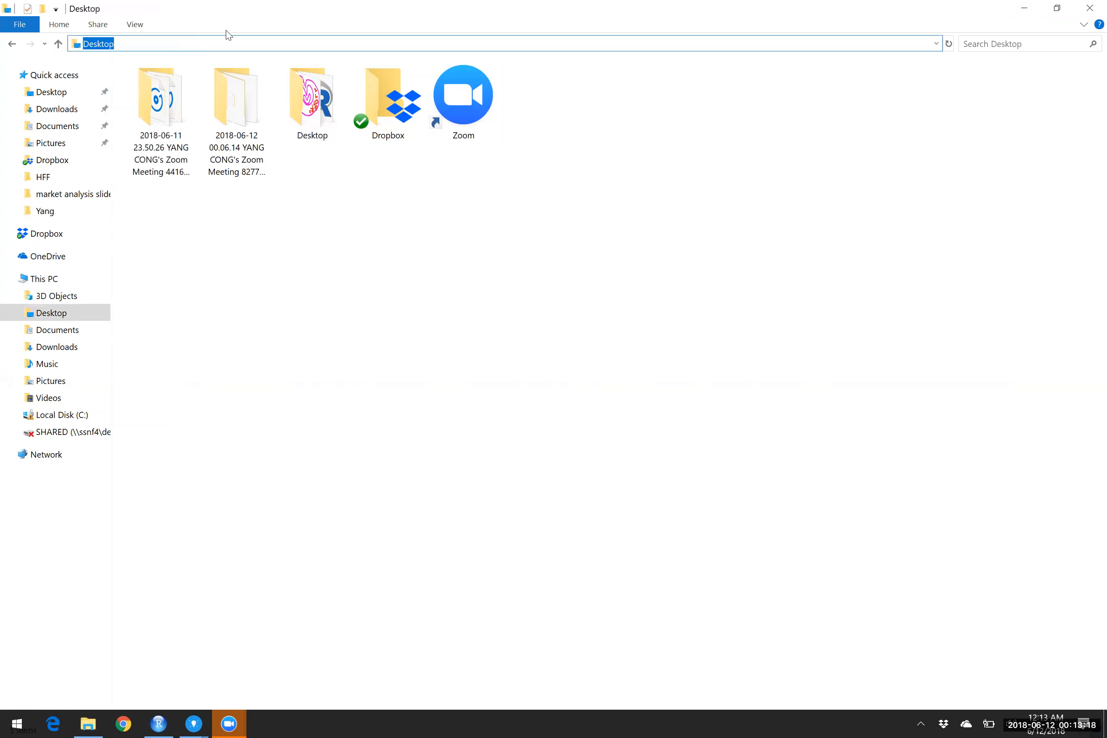
click(1025, 8)
key(ctrl+v)
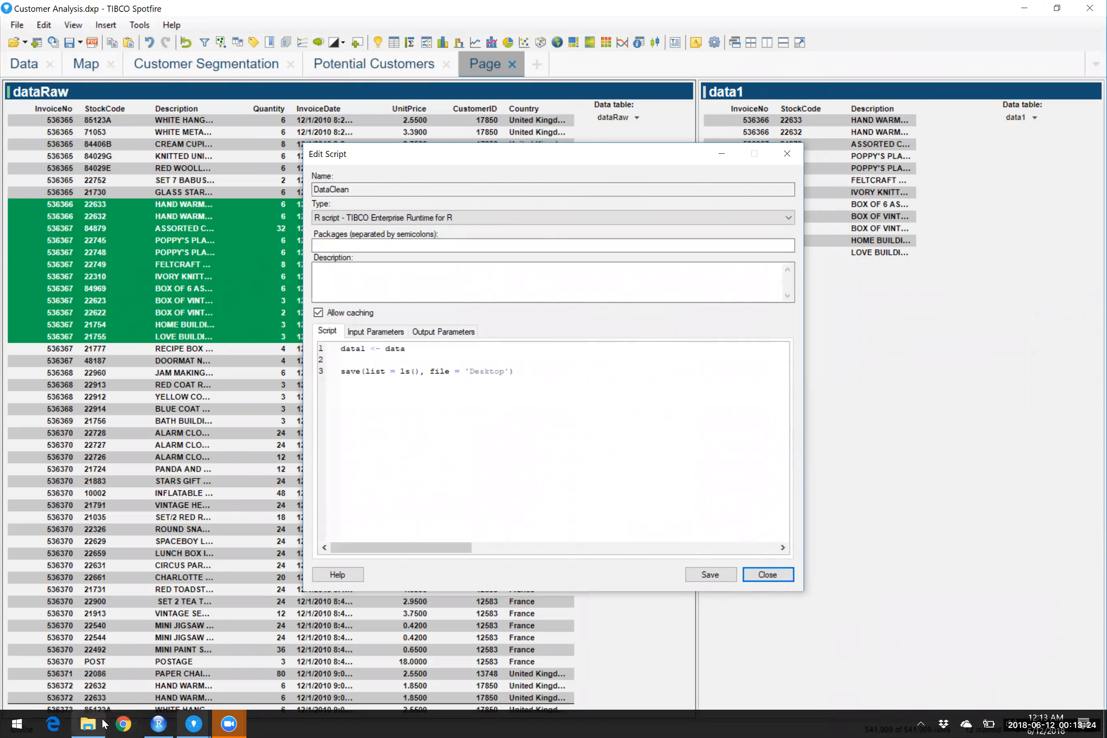
Copy the full path of the Desktop folder nested inside the desktop from File Explorer and return to the DataClean script.
click(88, 724)
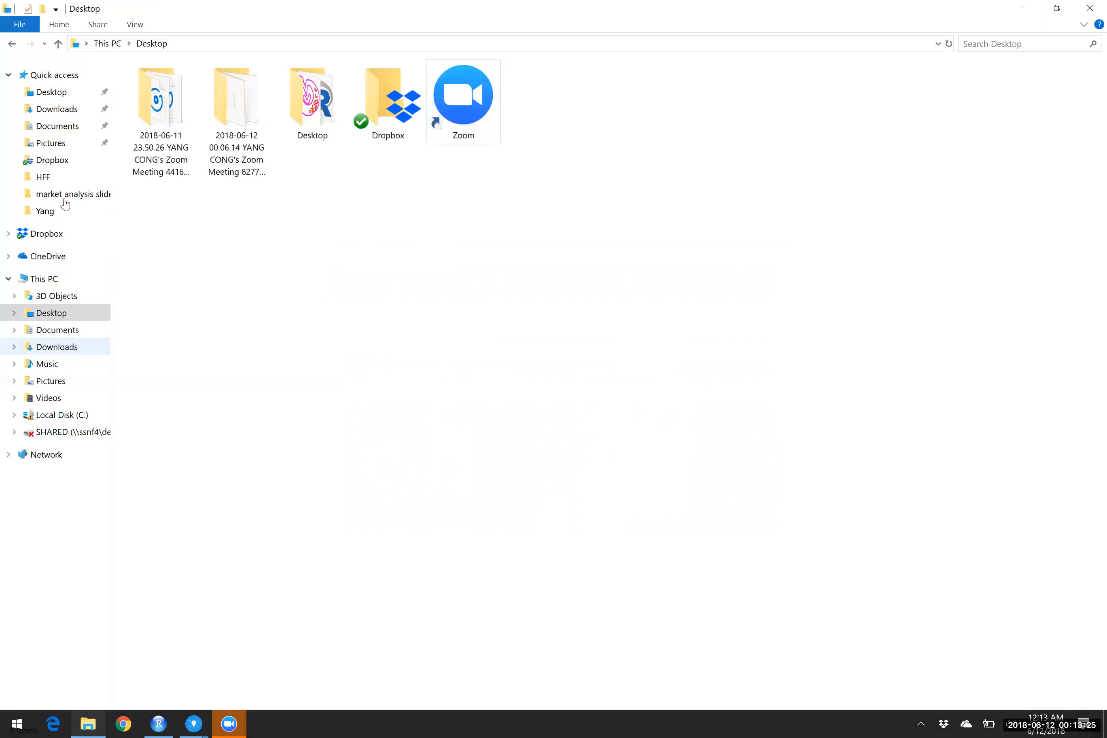
click(55, 95)
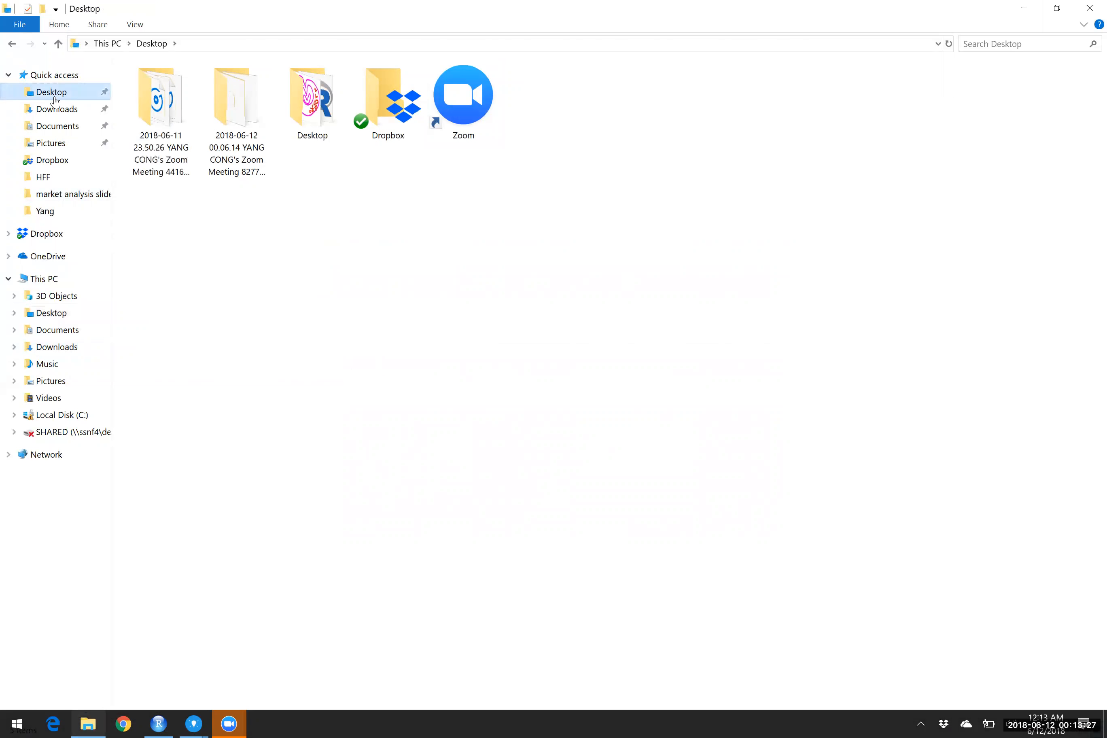
double_click(308, 99)
click(249, 43)
key(ctrl+c)
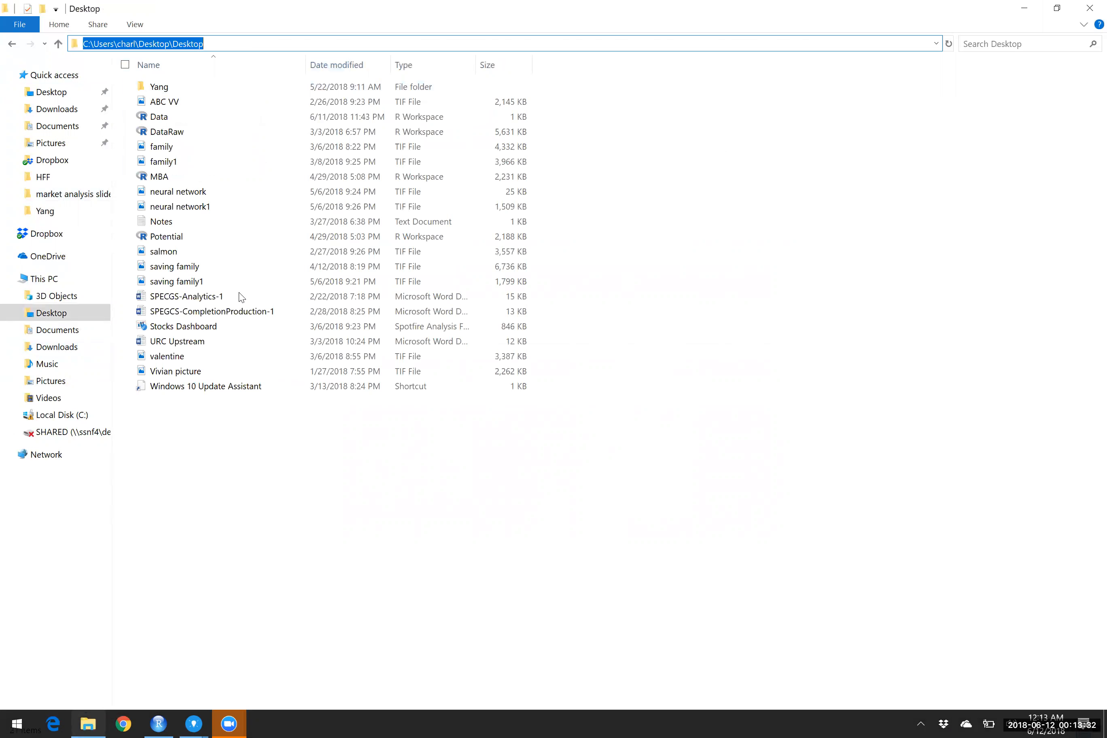
click(166, 724)
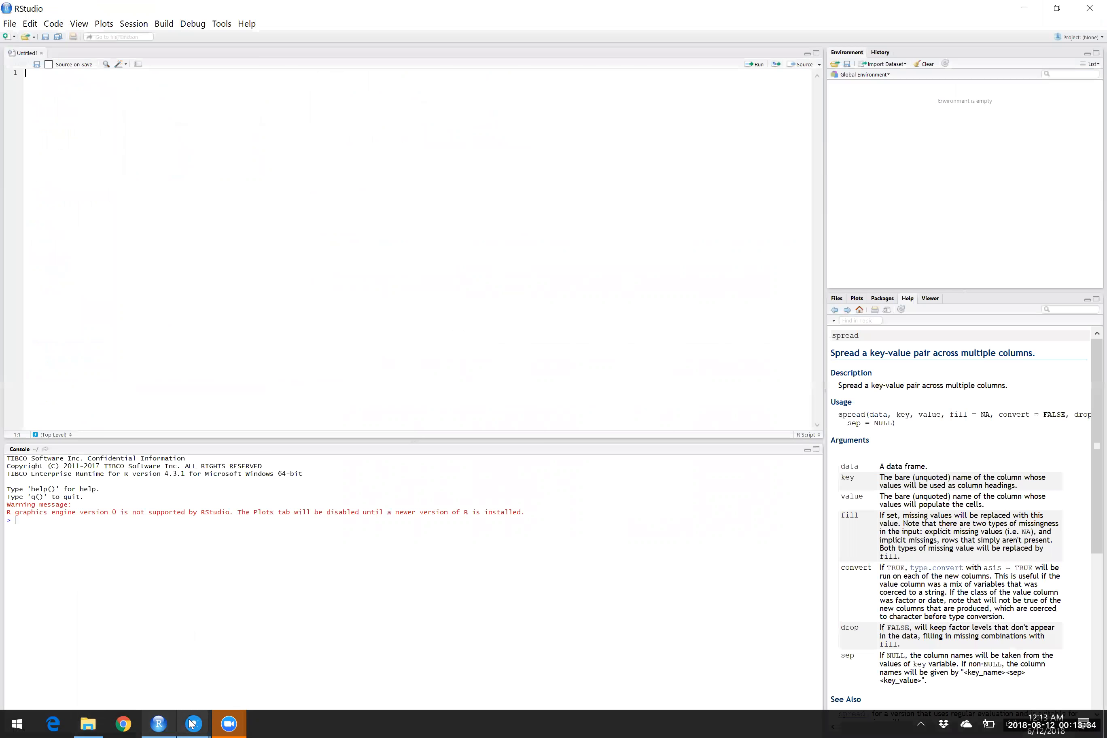
click(363, 651)
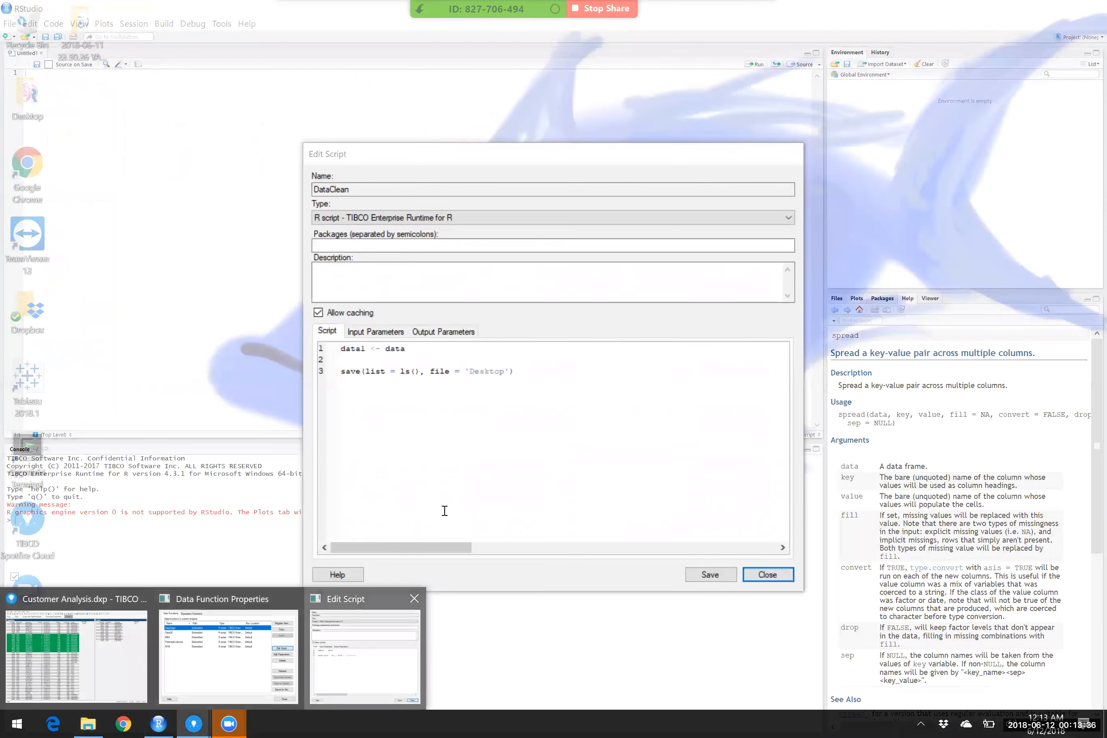
Replace 'Desktop' in the save call's file argument with the copied folder path.
key(BackSpace)
key(BackSpace)
key(BackSpace)
key(BackSpace)
key(BackSpace)
key(BackSpace)
key(BackSpace)
key(ctrl+v)
Edit the file path to use forward slashes and point to inputs.RData directly in the user's Desktop folder.
key(Left)
key(Left)
key(Left)
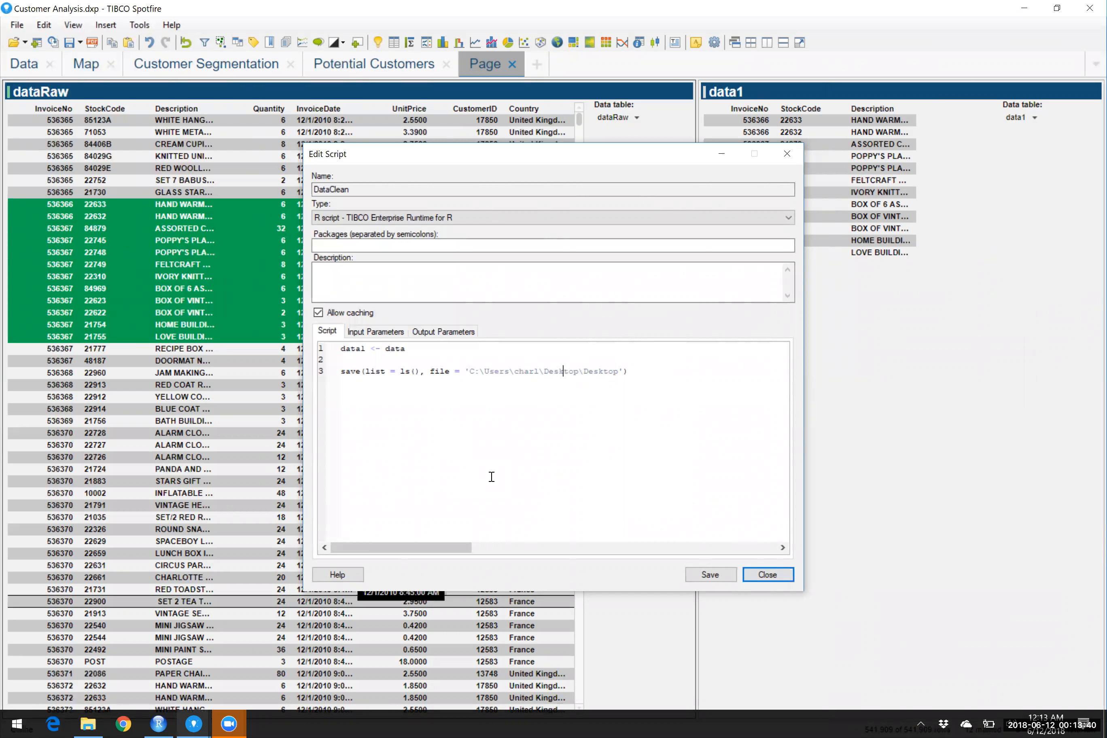
key(shift+Right)
key(shift+Right)
key(shift+Right)
key(shift+Right)
key(shift+Right)
key(shift+Right)
key(shift+Right)
key(shift+Right)
key(Delete)
text(/data)
text(.RData)
key(shift+Left)
key(shift+Left)
text(inputs)
Add the argument RFormat = TRUE to the save call after the file path.
key(shift+Right)
text(R)
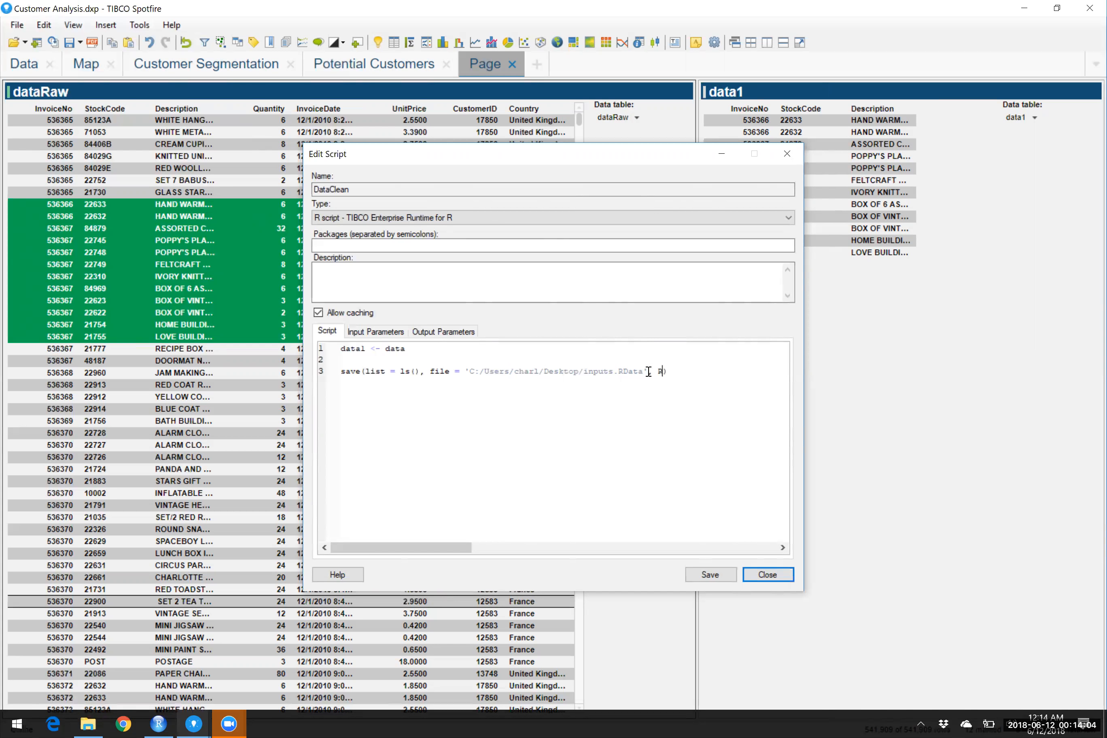
text(Fcrmat = TRUE)
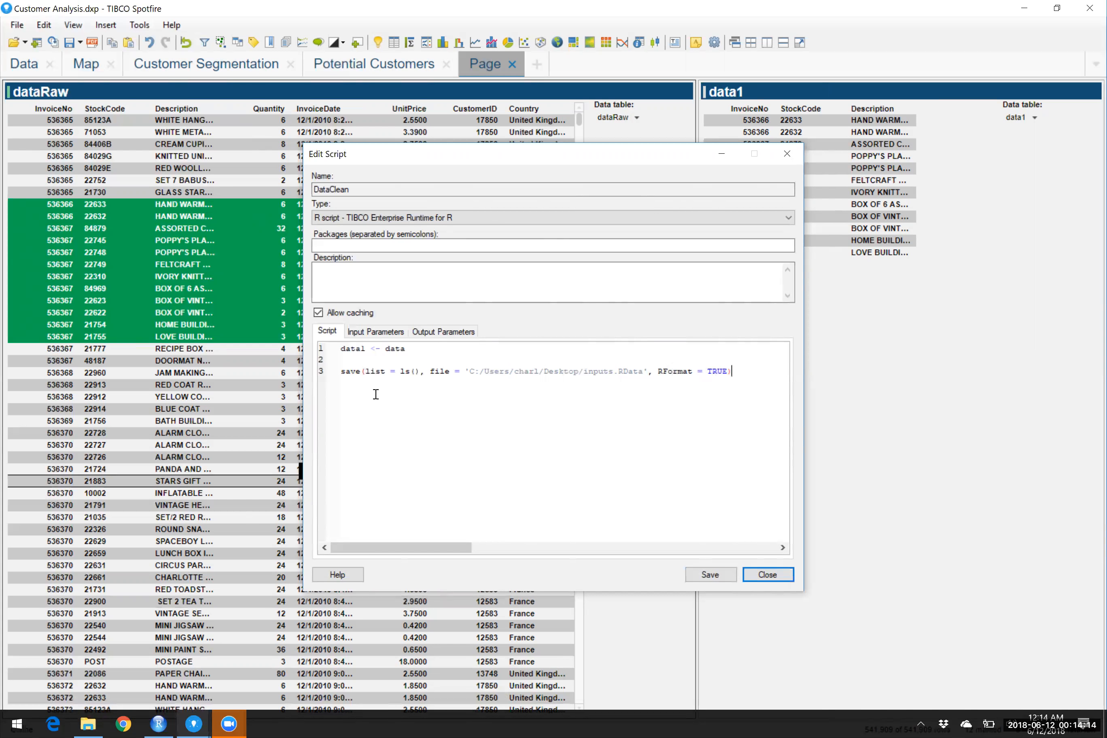
Look up the save function's arguments in the RStudio help and return to the DataClean script in Spotfire.
click(164, 724)
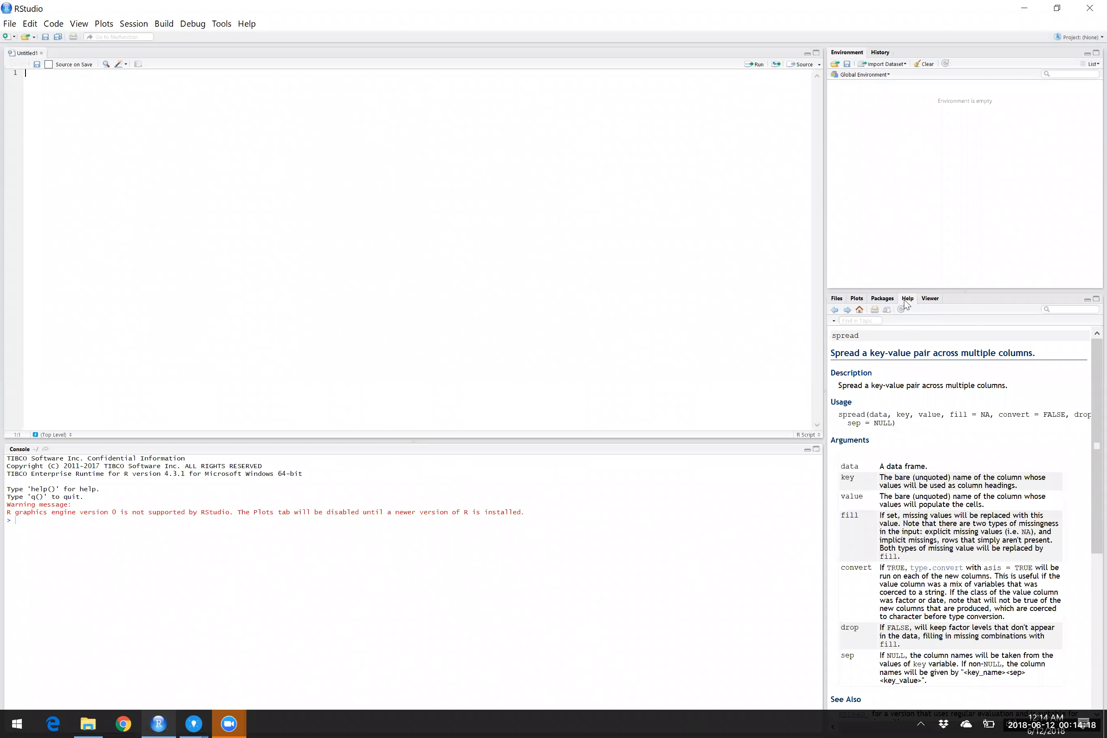
click(1054, 307)
text(save)
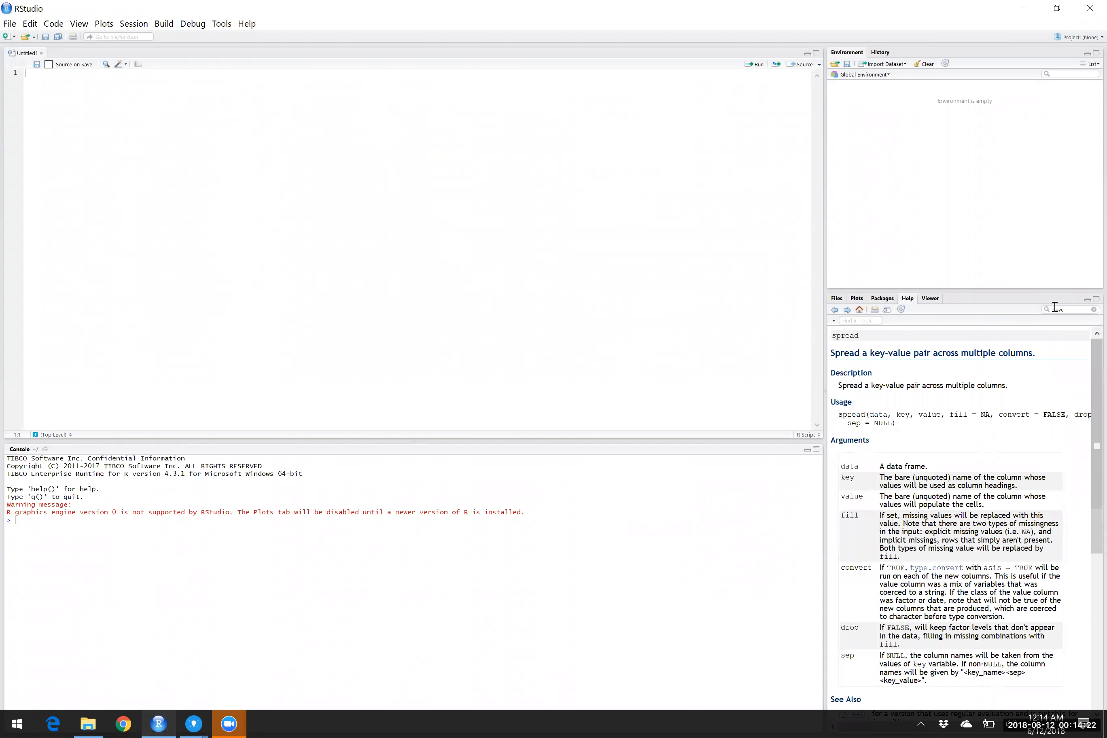
key(Return)
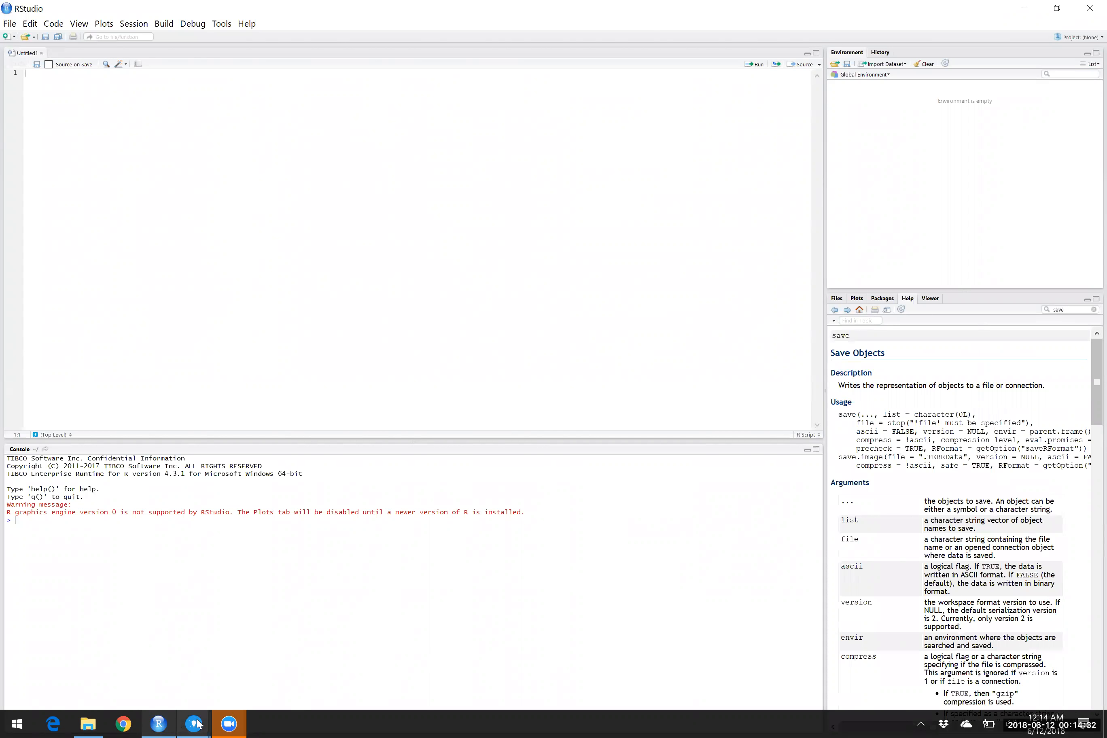
mouse_move(198, 725)
click(340, 664)
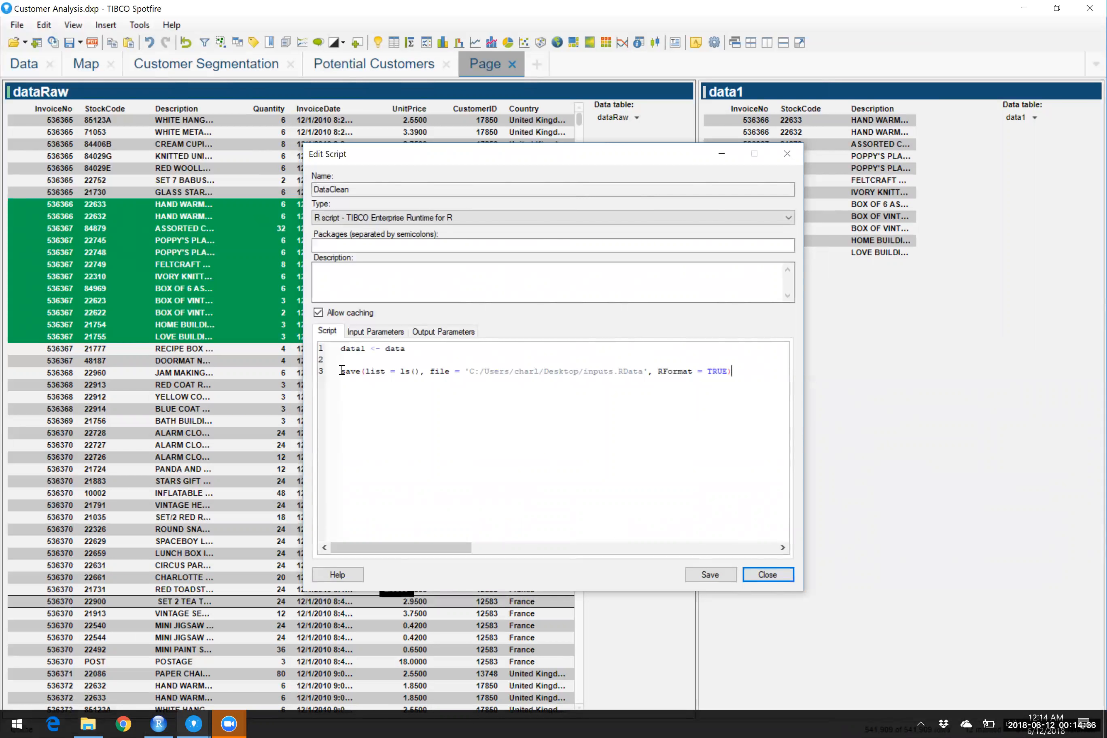
Save the DataClean script, copy its save(...) line, and close the script editor.
drag(341, 371, 748, 370)
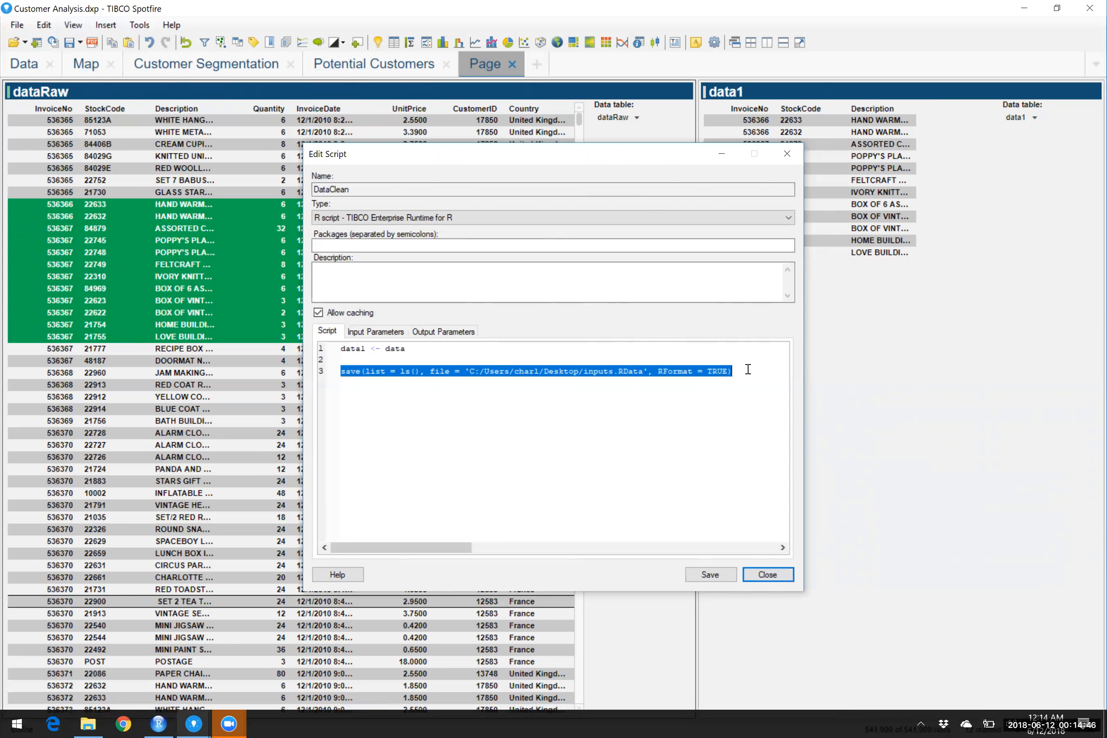
click(719, 575)
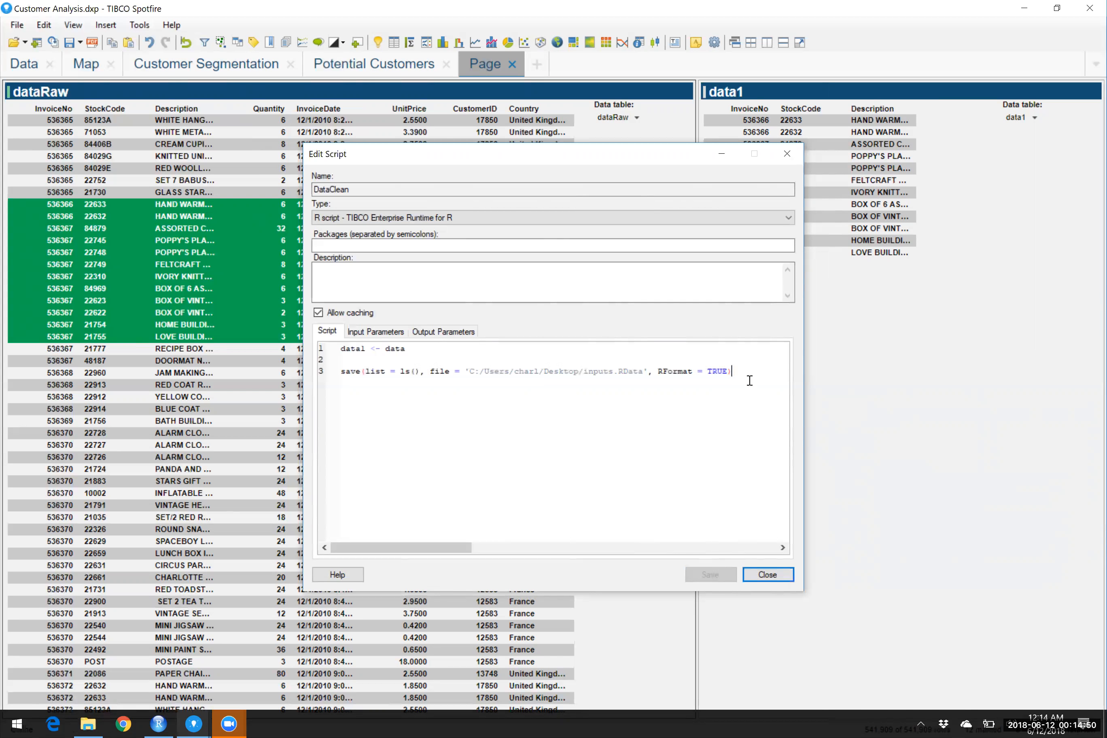
drag(745, 370, 432, 337)
click(336, 372)
triple_click(336, 372)
key(ctrl+c)
click(768, 575)
Refresh the DataClean function and clear the open windows to check the desktop for the inputs file.
click(730, 423)
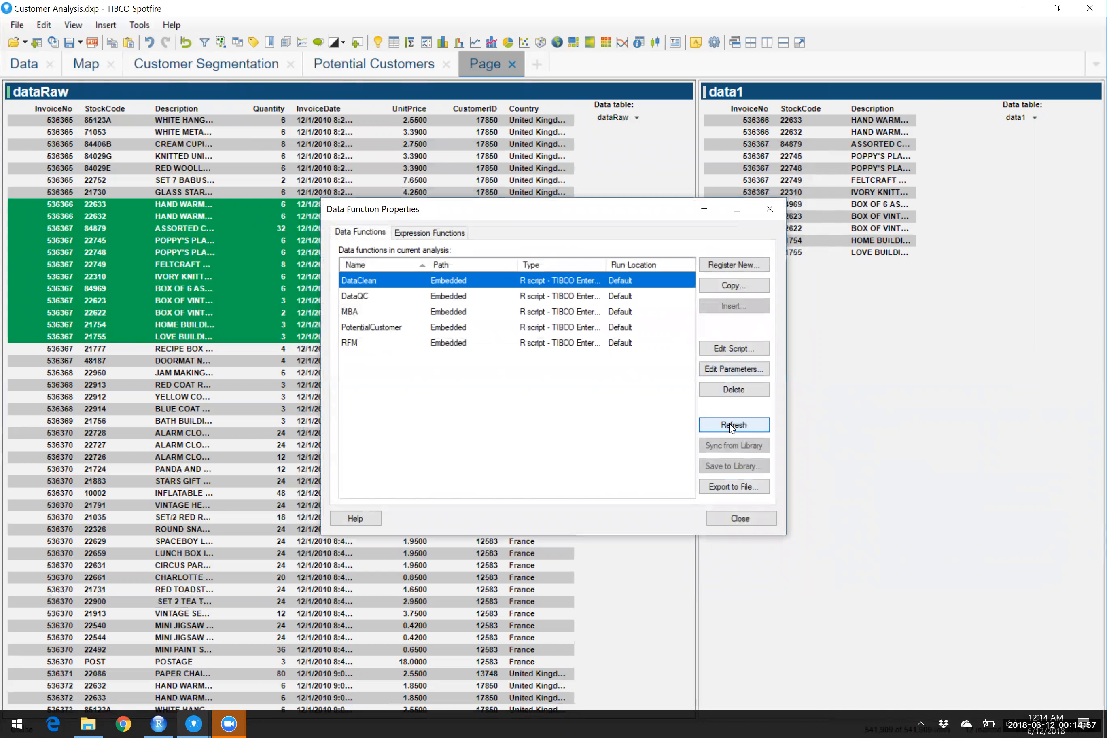
click(754, 516)
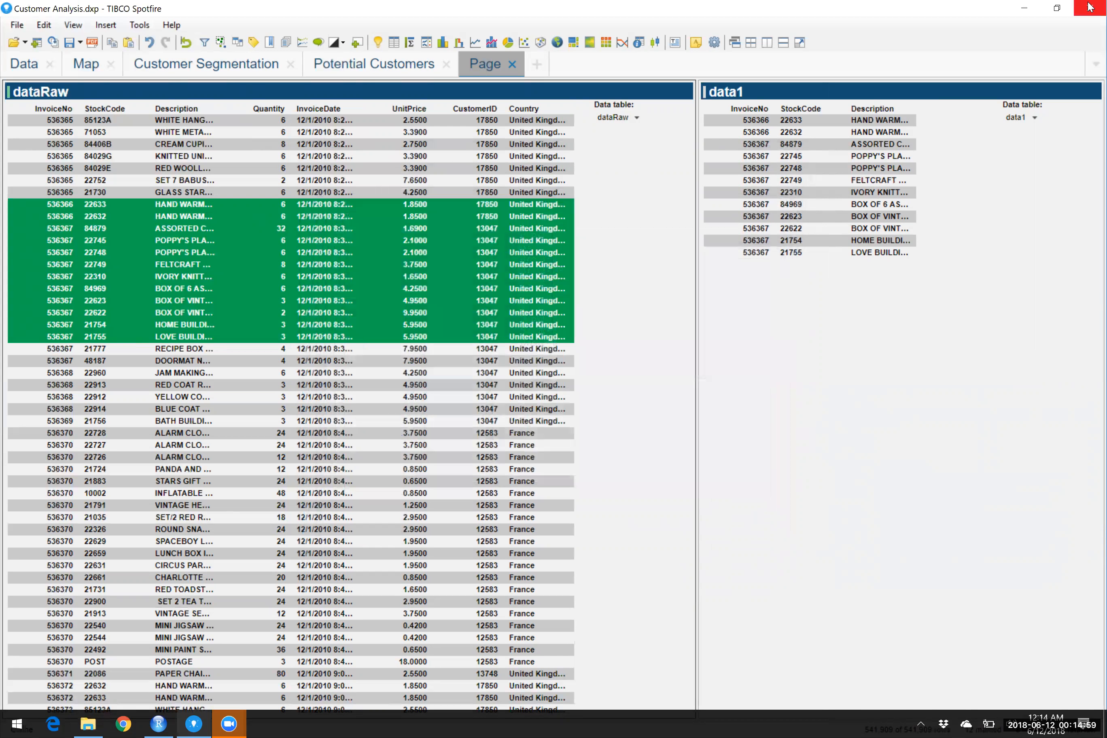
click(1024, 11)
click(1023, 10)
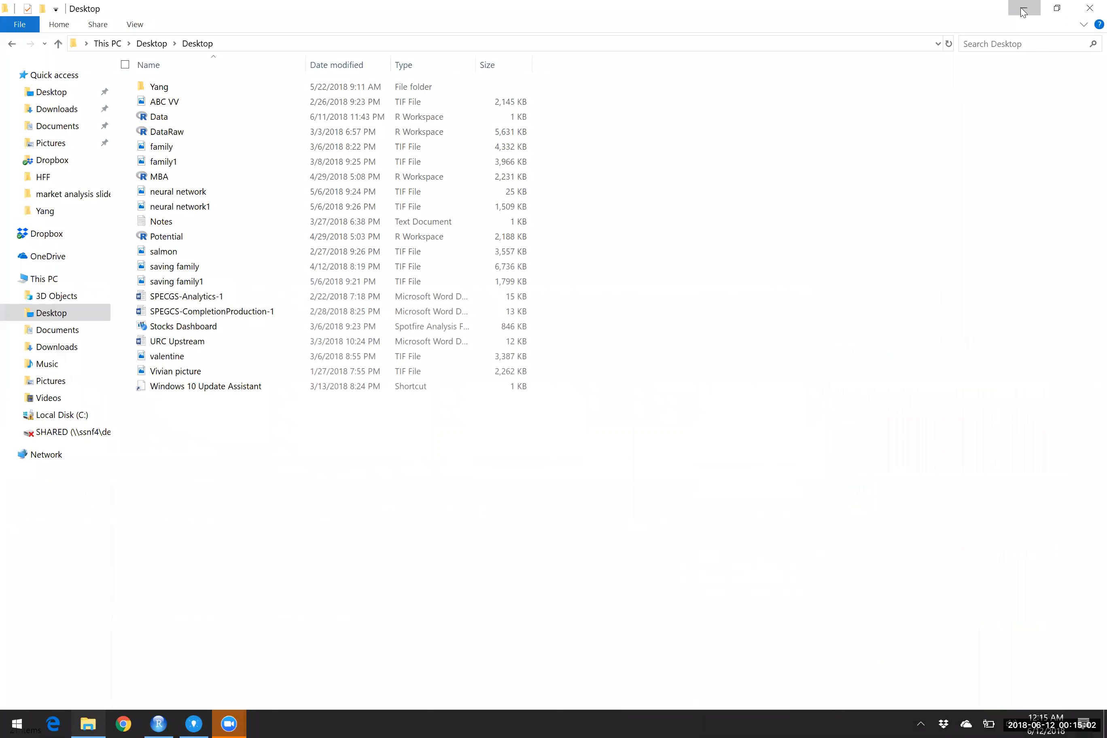
click(1022, 10)
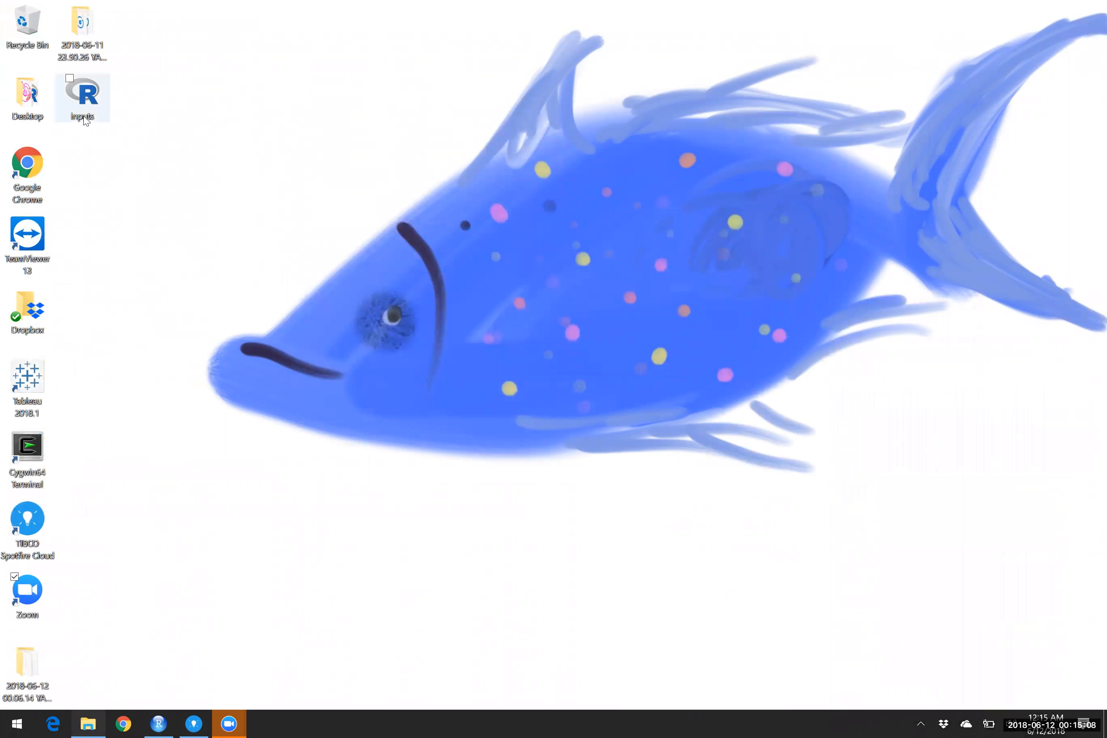
Place the copied save line on line 2 of the untitled RStudio script and change save to load.
click(163, 723)
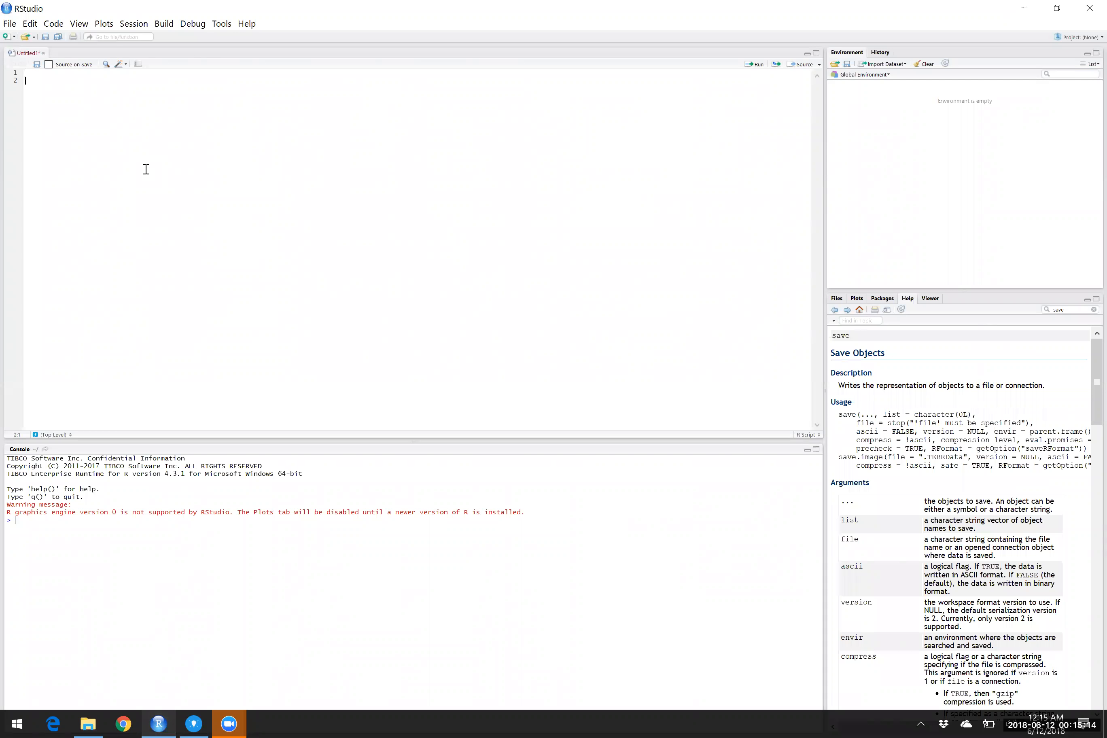
key(ctrl+v)
key(shift+Right)
key(shift+Right)
key(shift+Right)
text(load)
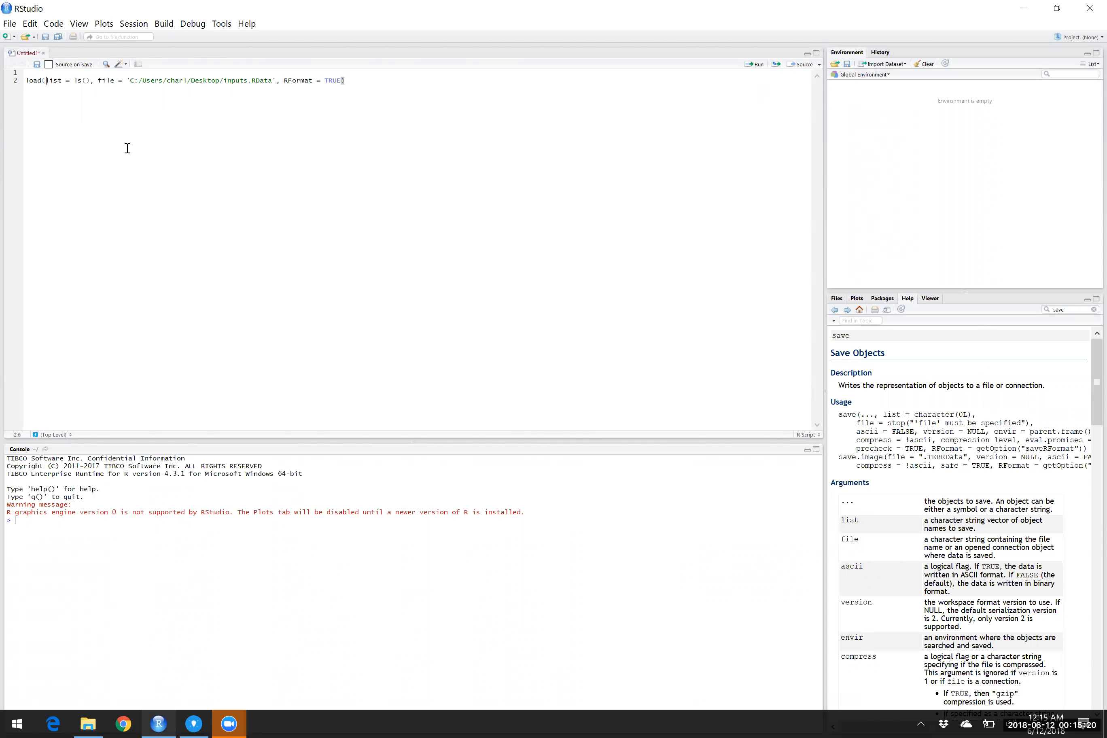
Remove the list = ls() and RFormat = TRUE arguments from the load call, keeping only the file path.
key(shift+Right)
key(shift+Right)
key(shift+Right)
key(shift+Right)
key(shift+Right)
key(shift+Right)
key(shift+Right)
key(shift+Right)
key(shift+Right)
key(shift+Right)
key(shift+Right)
key(shift+Right)
key(shift+Right)
key(shift+Right)
key(BackSpace)
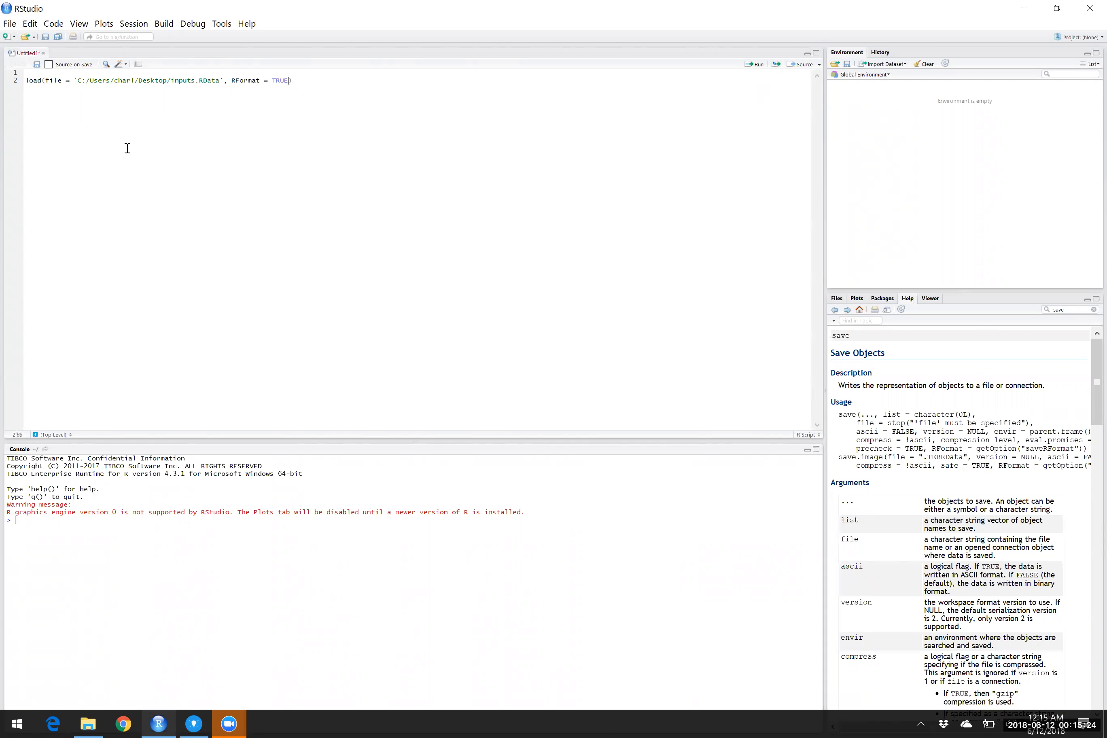
key(shift+Left)
key(shift+Left)
key(shift+Left)
key(shift+Left)
key(shift+Left)
key(shift+Left)
key(shift+Left)
key(shift+Left)
key(shift+Left)
key(shift+Left)
key(shift+Left)
key(shift+Left)
key(shift+Left)
key(shift+Left)
key(shift+Left)
key(BackSpace)
Run the load line to bring the saved objects into RStudio and widen the Environment pane to inspect them.
key(shift+End)
key(ctrl+Return)
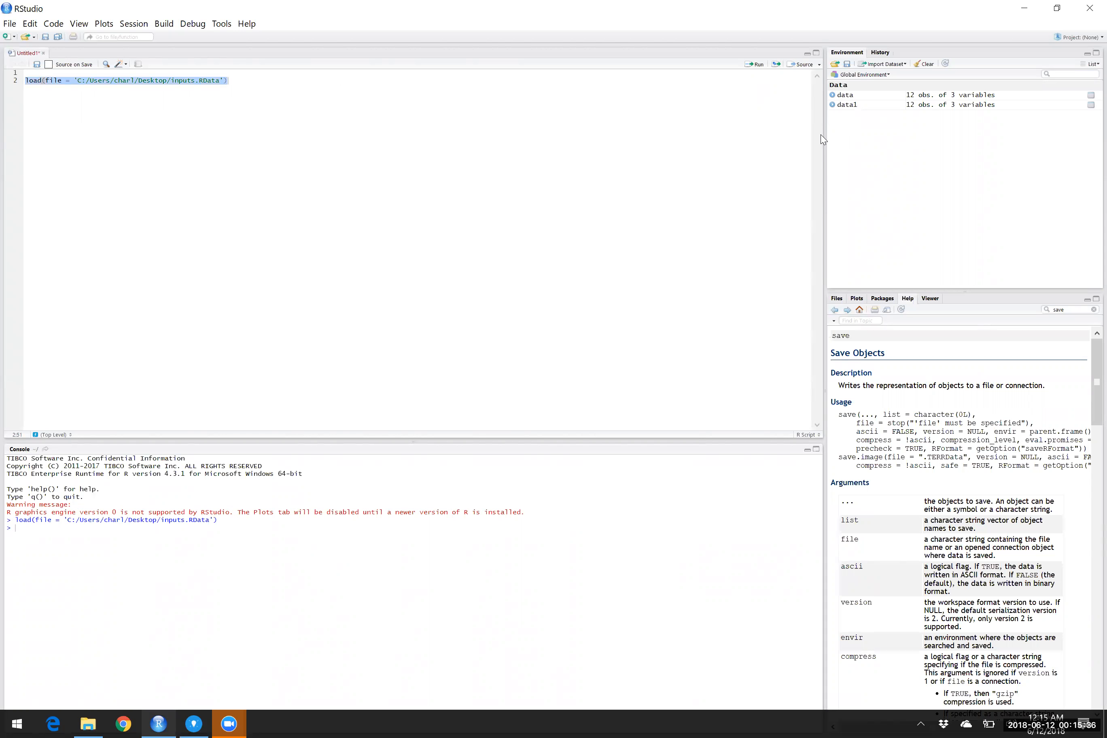
drag(825, 136, 710, 138)
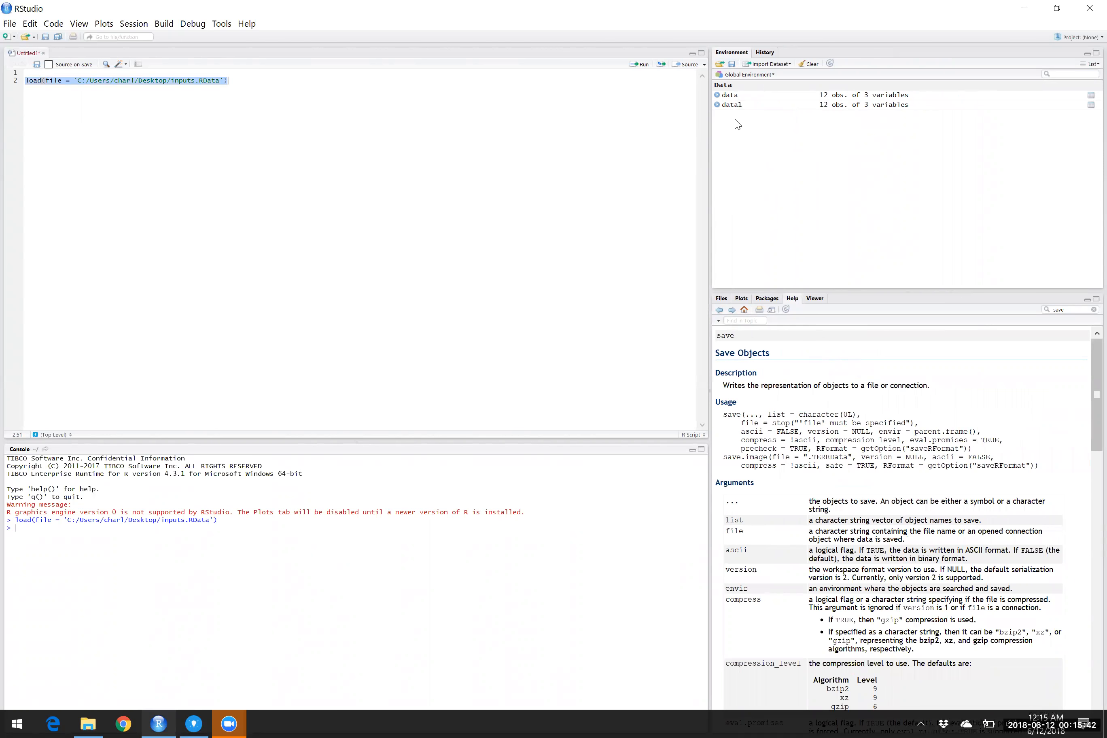
Switch to Spotfire and open the DataClean data function's script for editing.
click(193, 724)
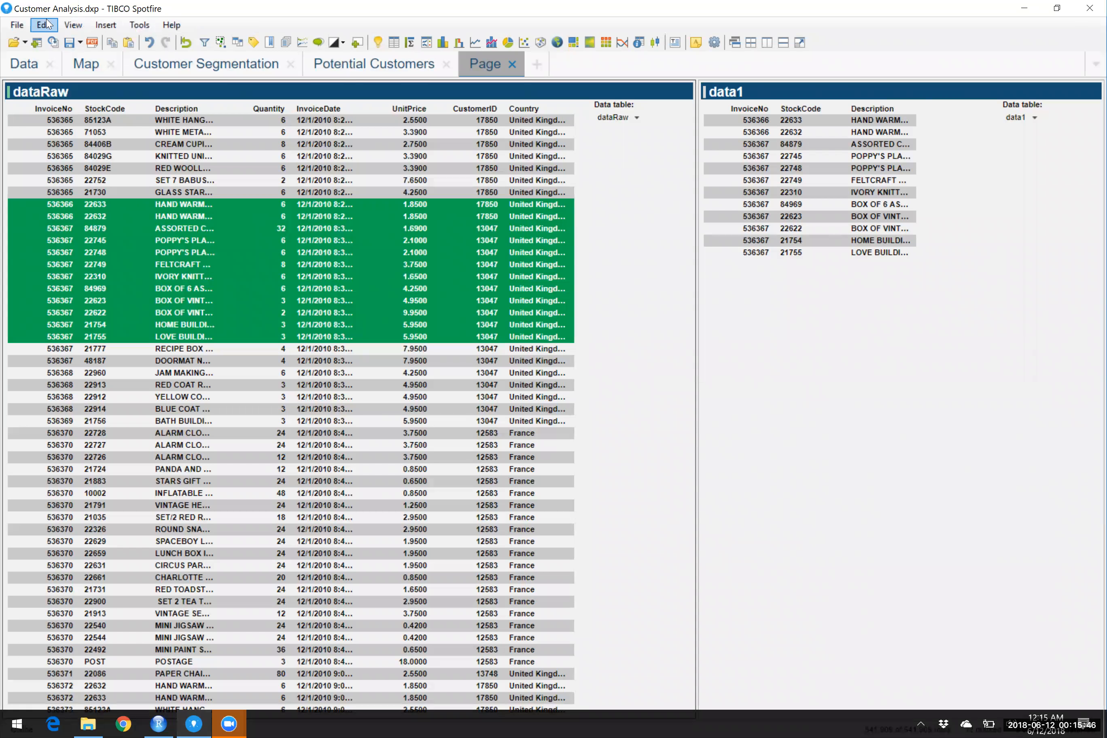
click(44, 25)
click(98, 348)
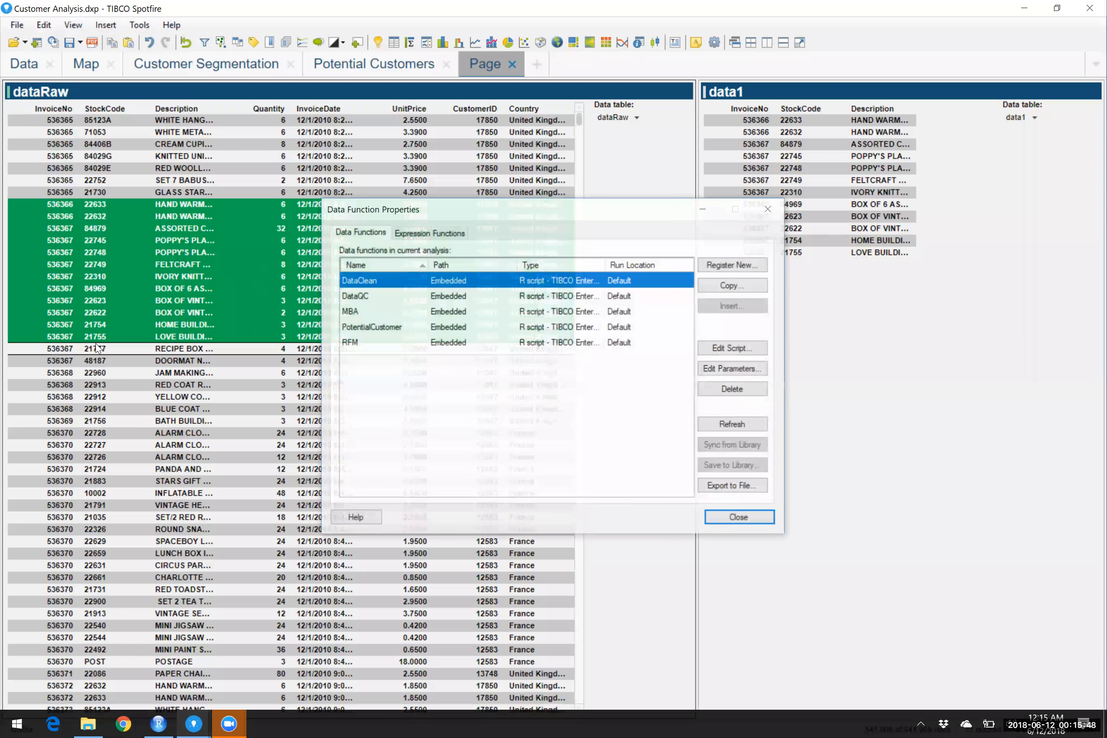
click(739, 348)
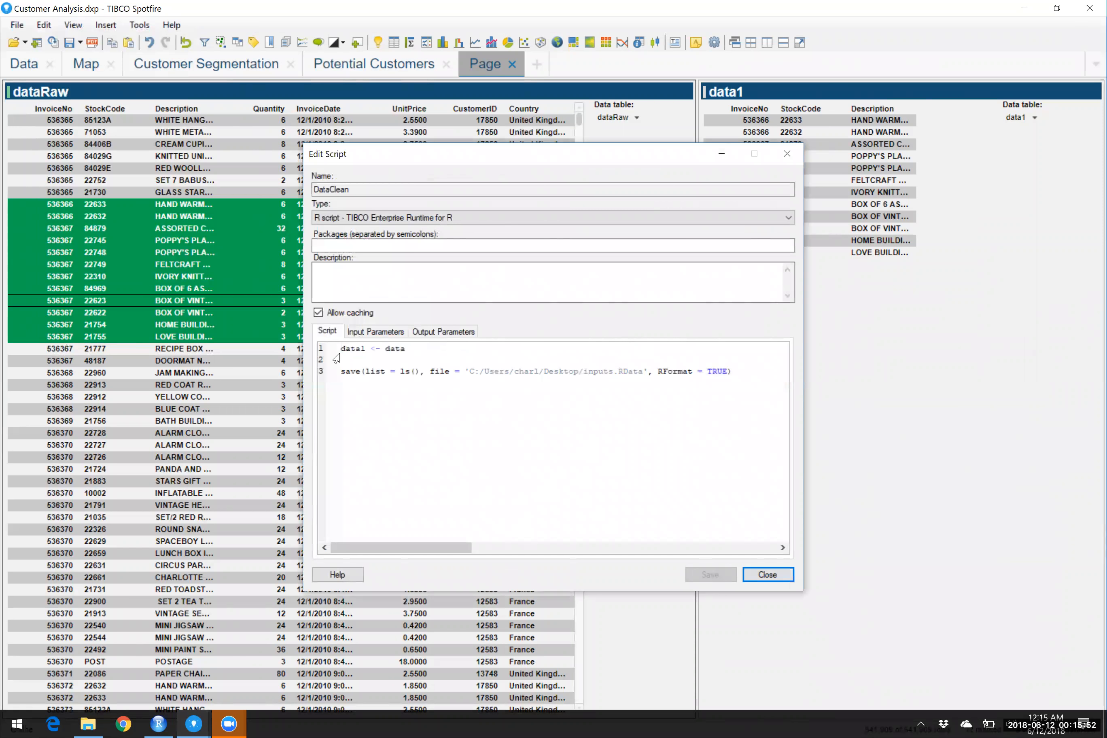
Move the data1 <- data line below the save line in the DataClean script and save the function.
triple_click(341, 350)
key(ctrl+c)
key(Delete)
key(ctrl+End)
key(Return)
key(Return)
key(ctrl+v)
triple_click(341, 350)
key(Delete)
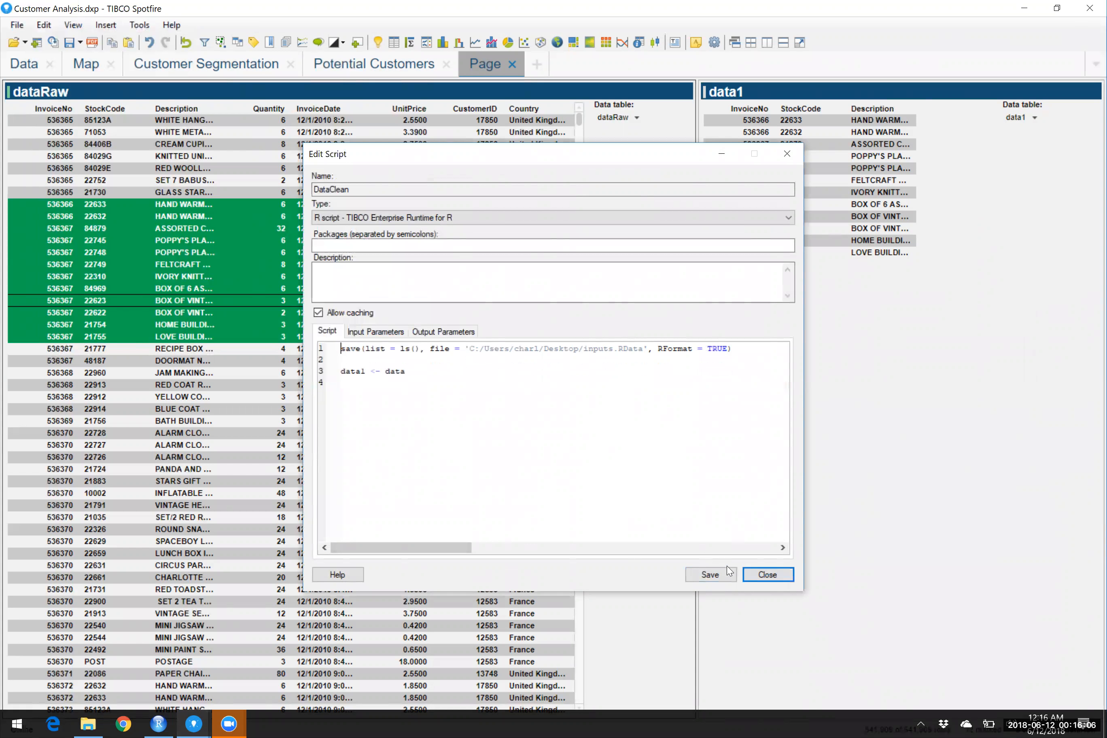
click(718, 572)
click(758, 575)
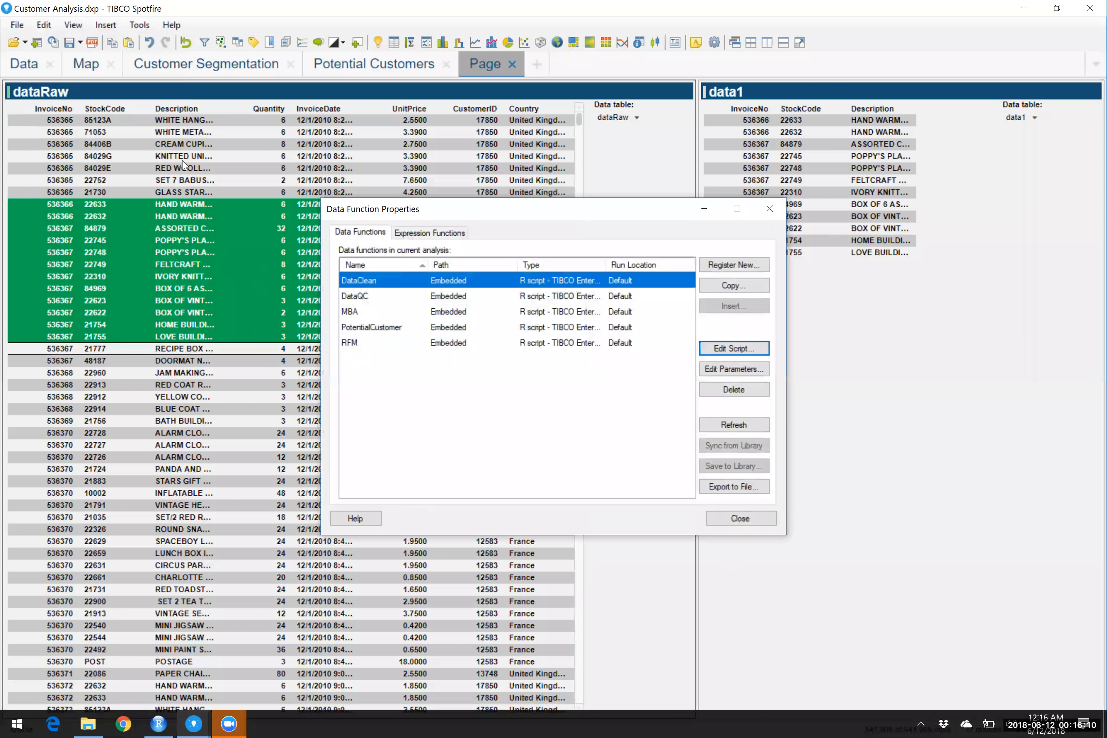
click(735, 519)
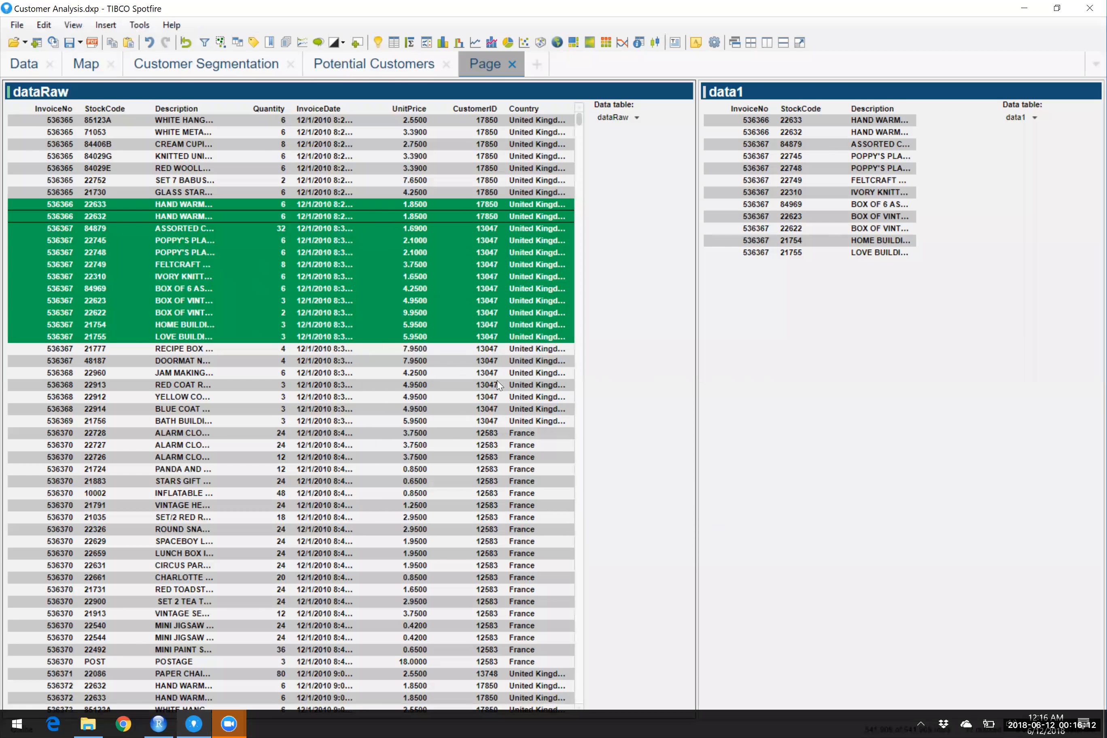
Mark only the first dataRaw row, StockCode 85123A, and rerun the load line in RStudio.
click(184, 124)
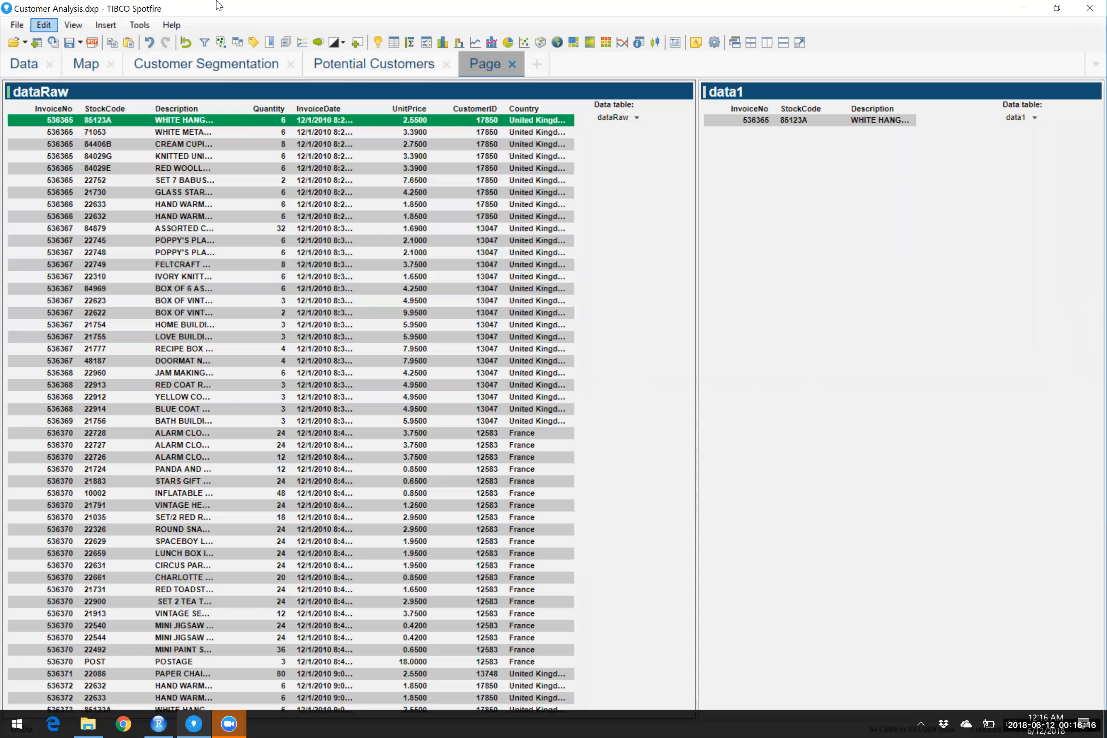
key(alt+Tab)
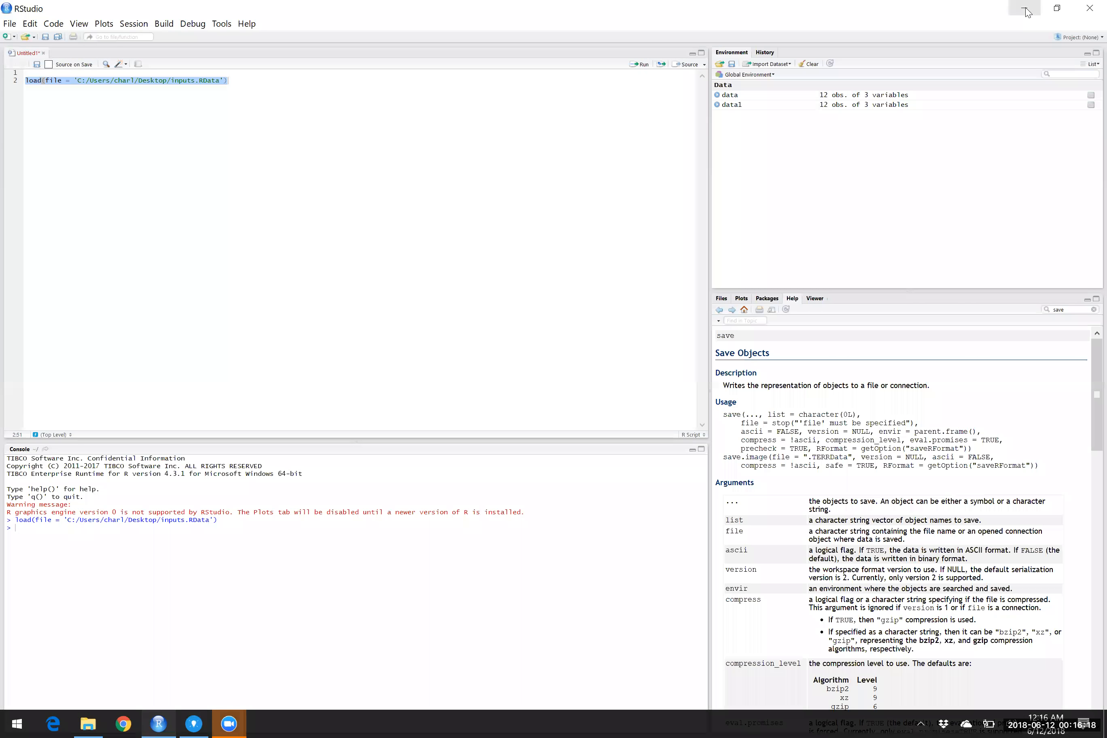
click(285, 86)
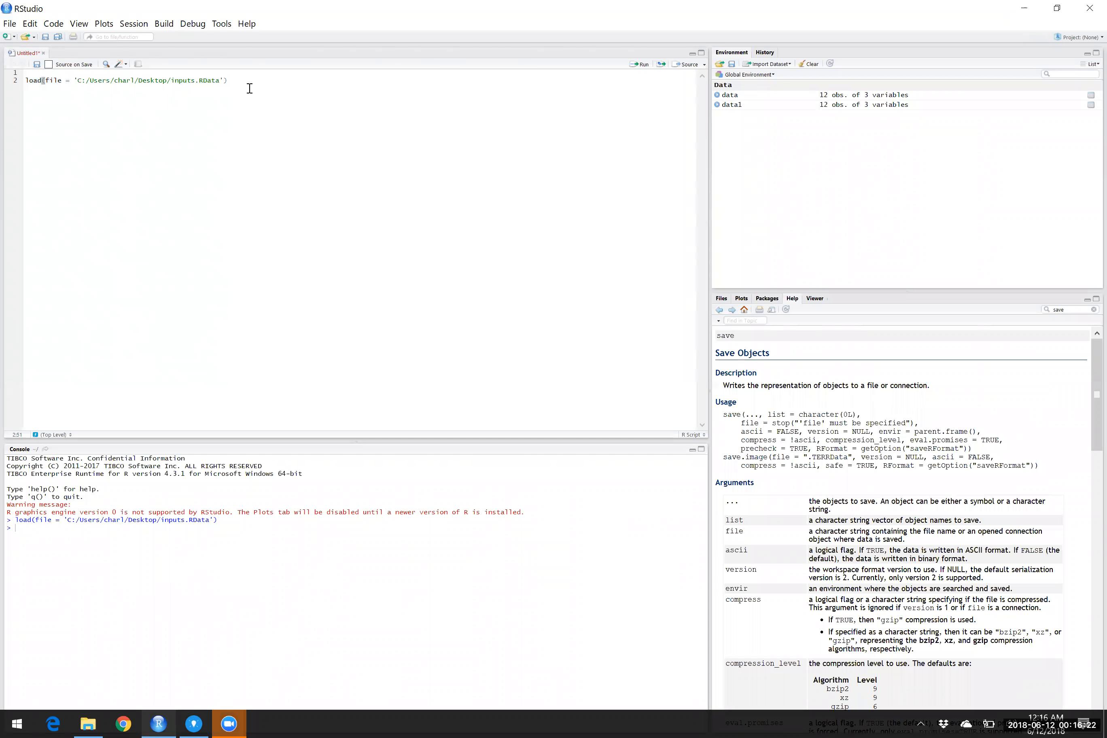
key(shift+Home)
key(ctrl+Return)
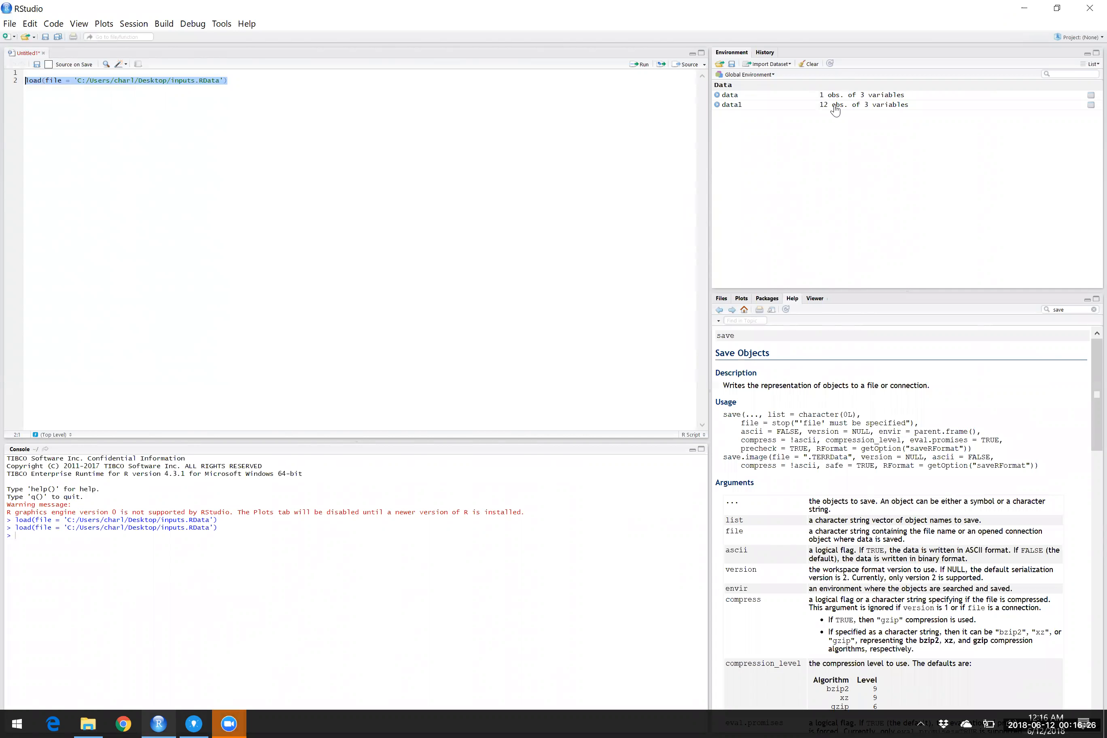
Remove all objects from the RStudio environment and reload inputs.RData to view the data object.
click(809, 64)
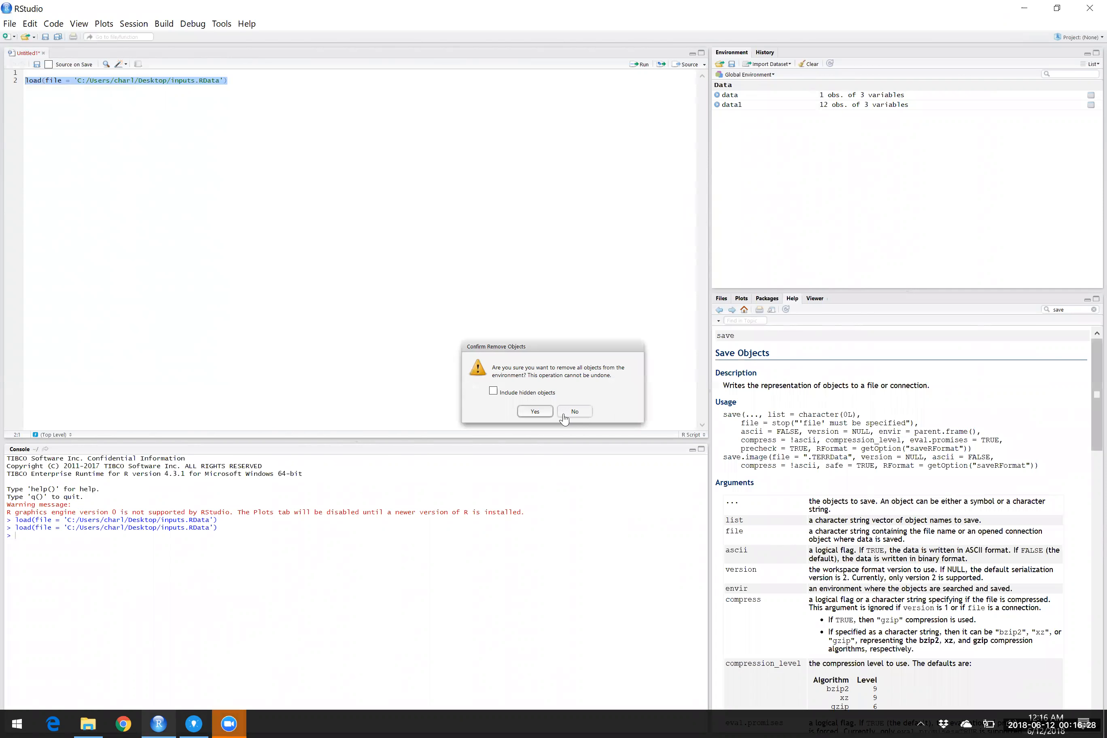
click(535, 412)
click(642, 65)
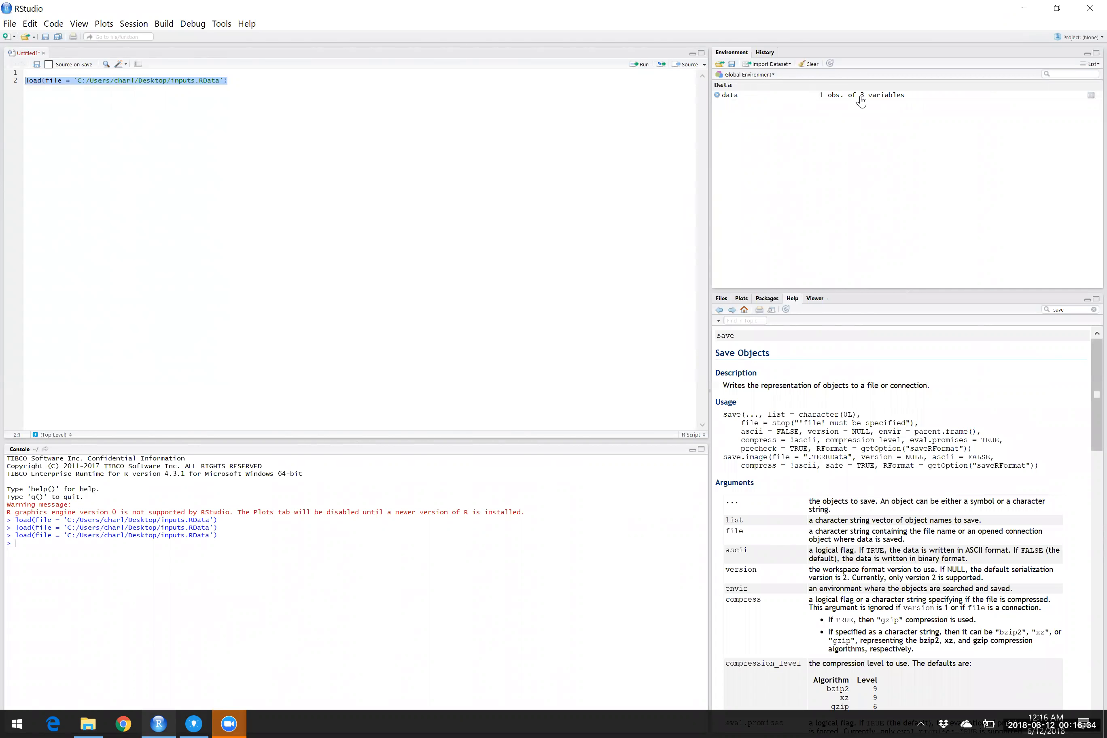
click(861, 95)
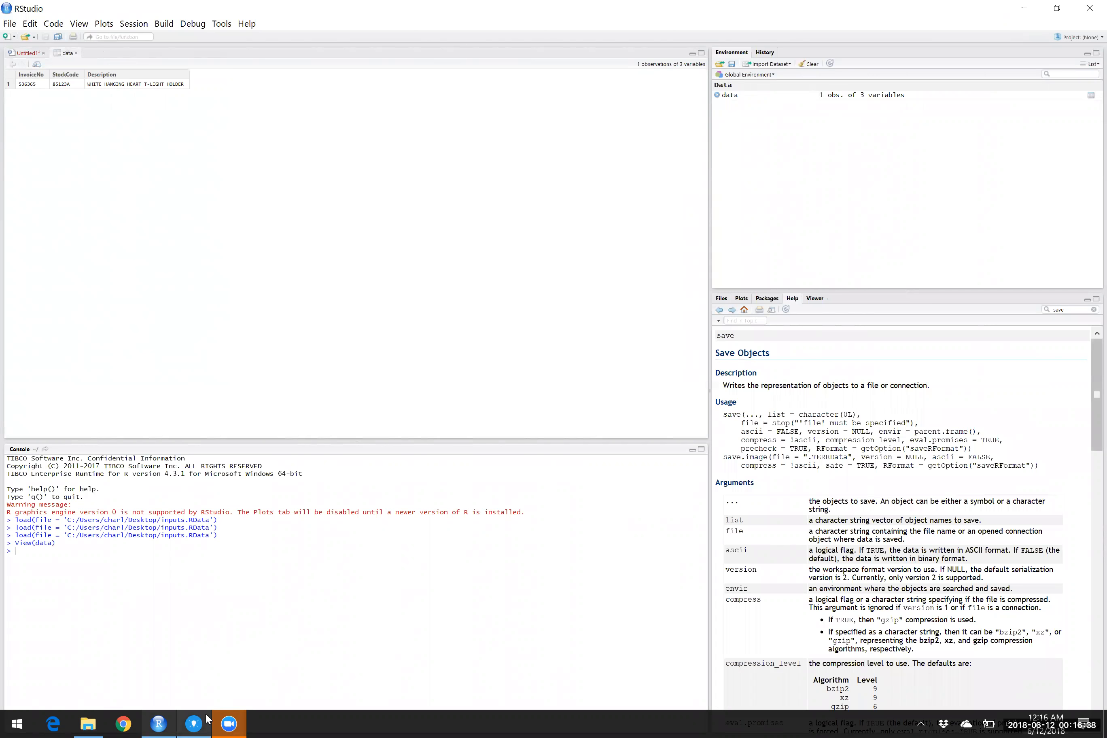
Switch to Spotfire and extend the dataRaw marking from the first row through StockCode 22623.
mouse_move(206, 718)
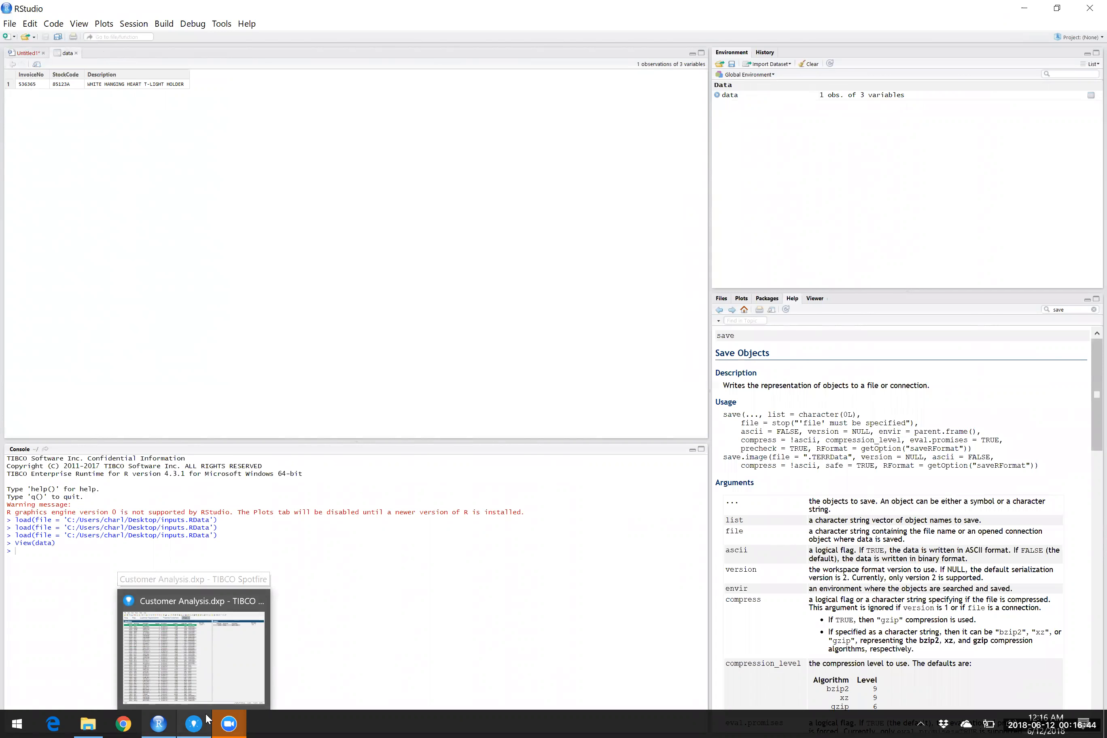
click(206, 717)
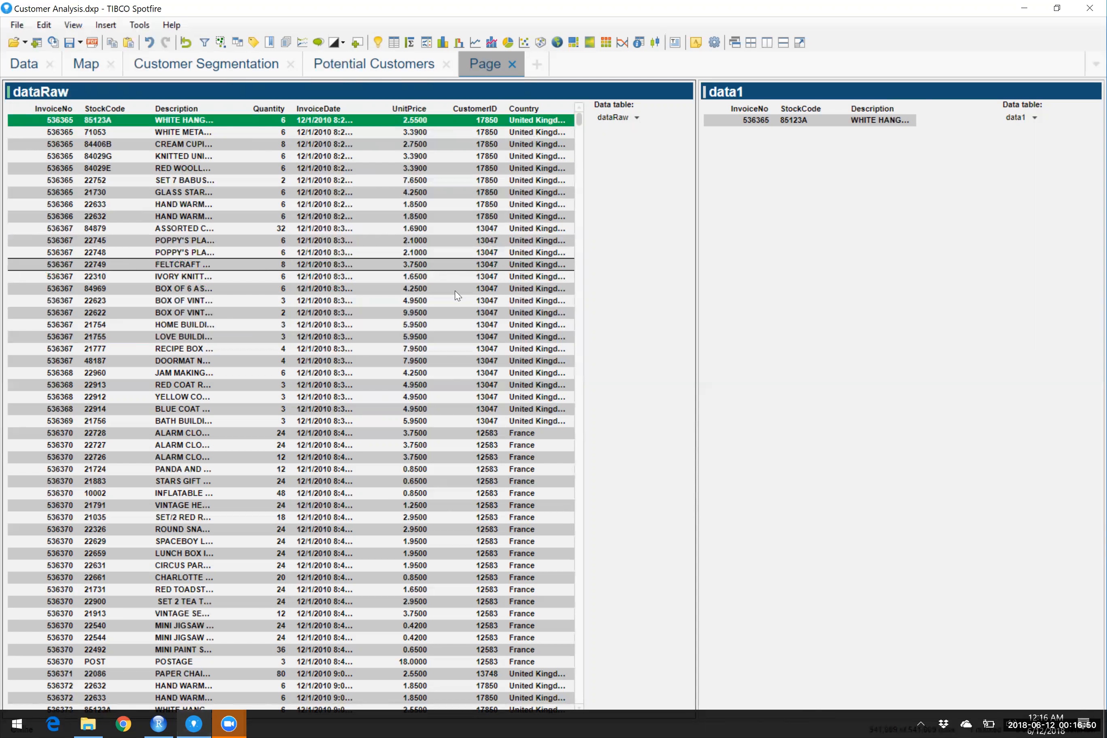
shift+click(248, 301)
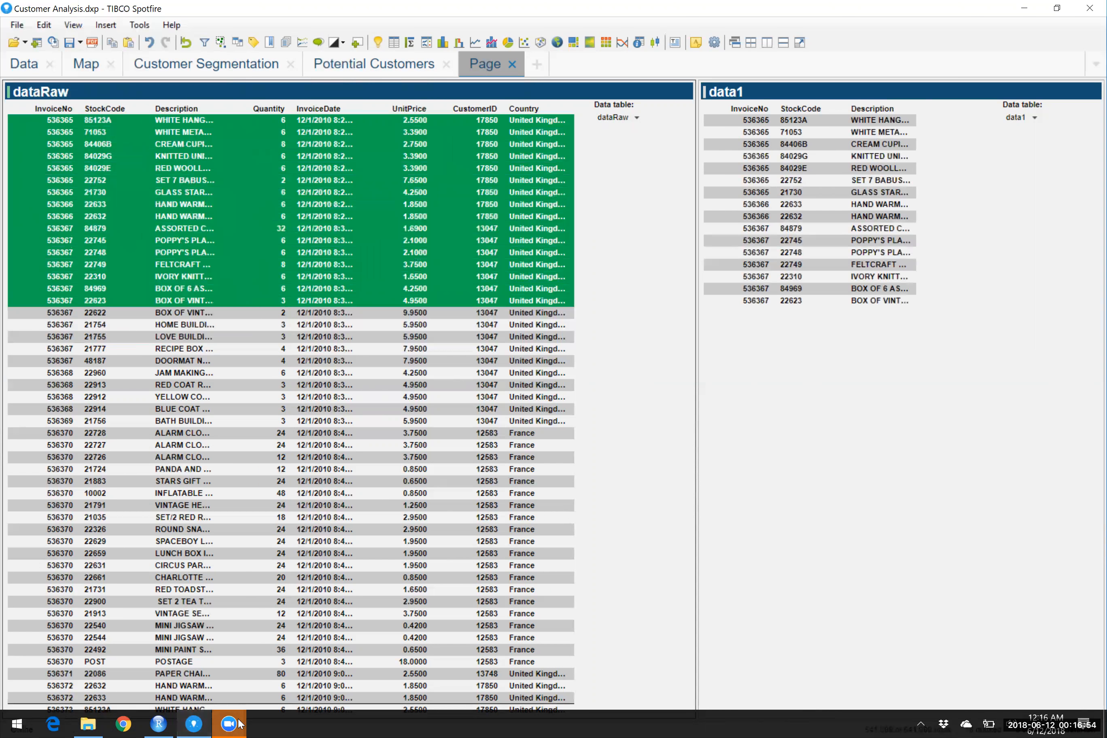
Clear the RStudio environment and old data view, and reload inputs.RData to view the updated data object.
click(159, 724)
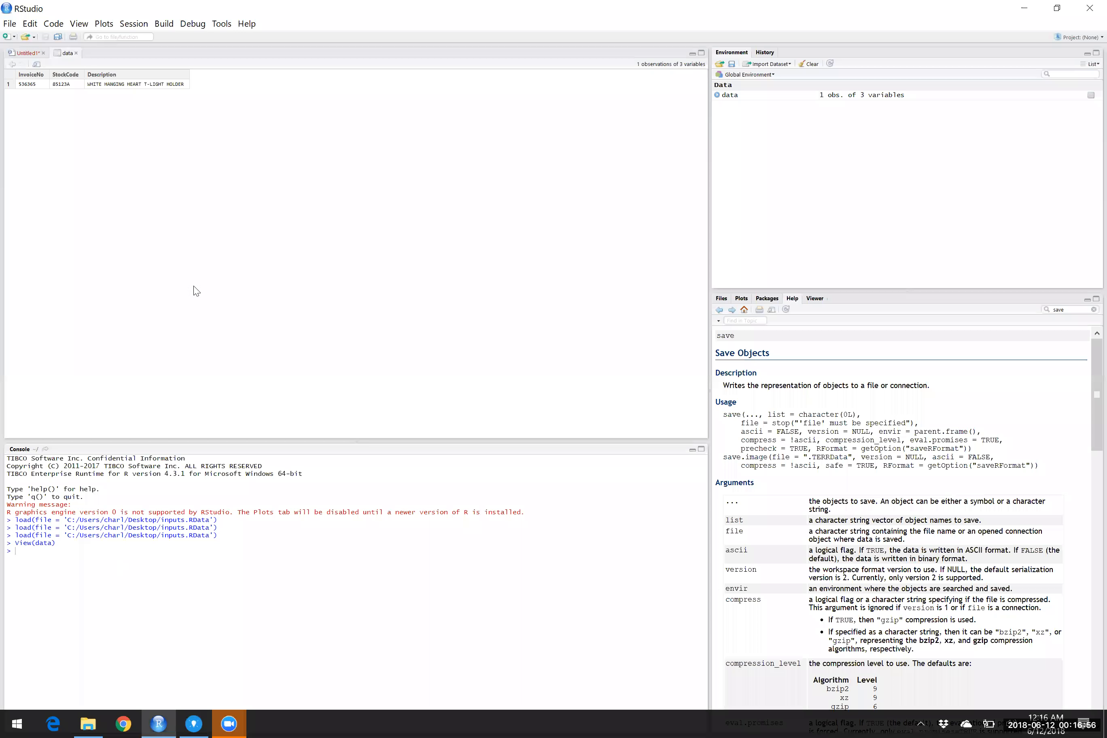
click(808, 64)
click(535, 412)
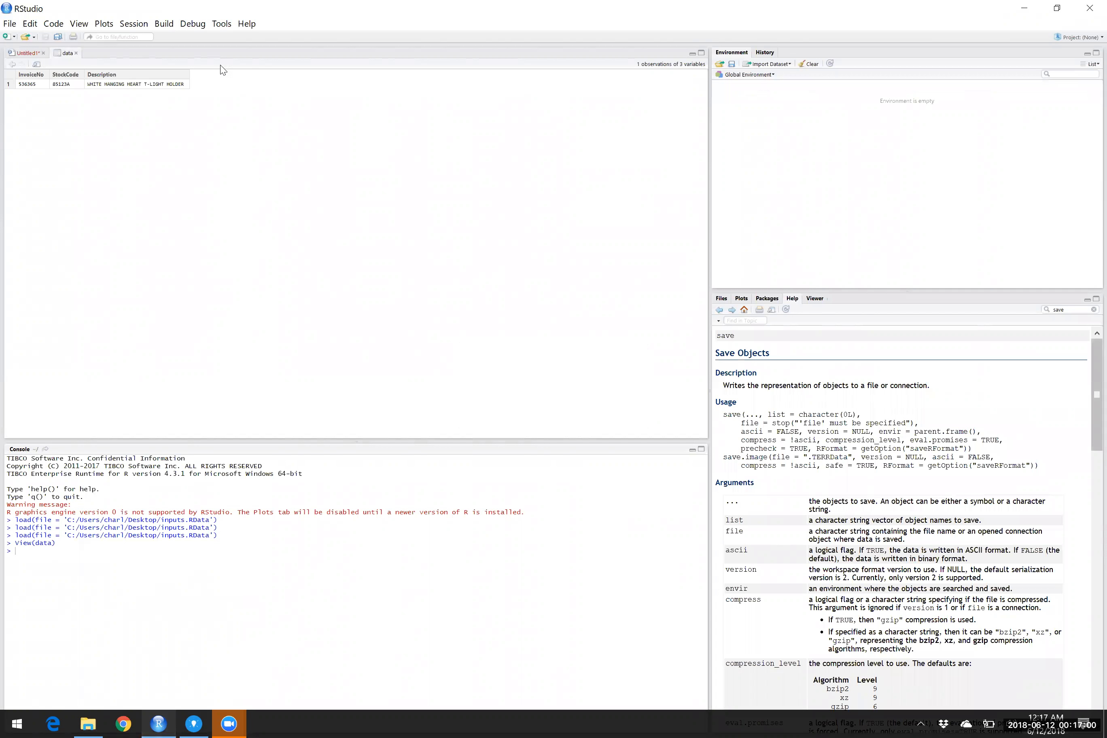
click(76, 53)
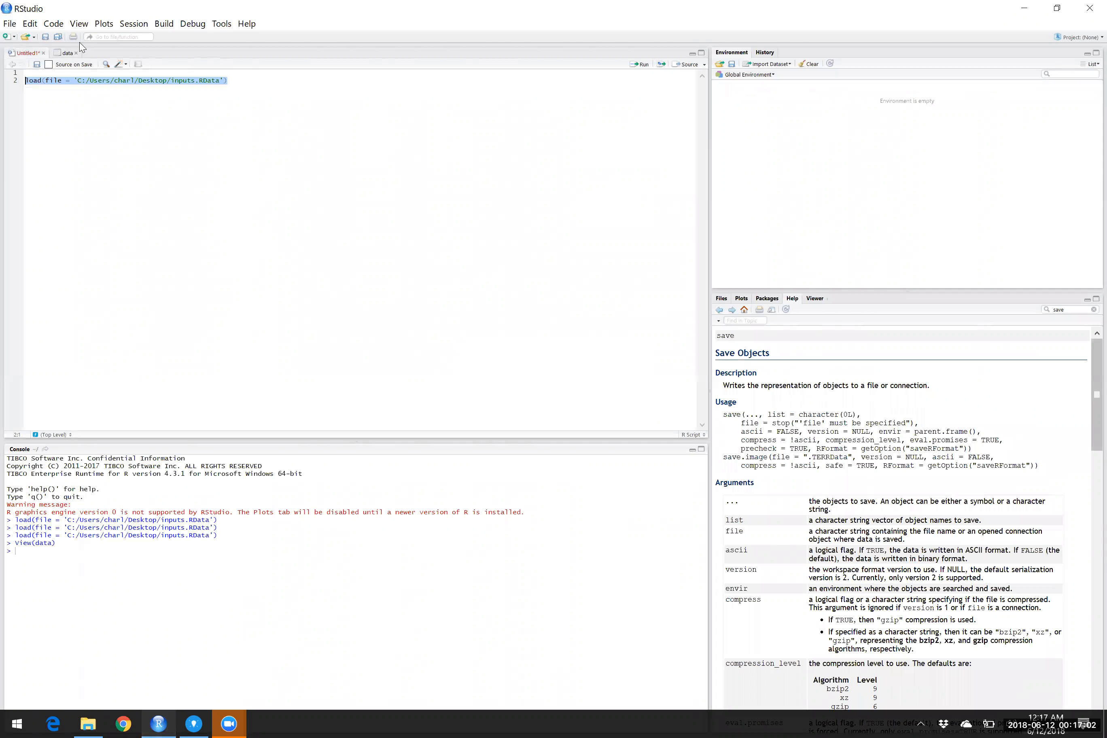
click(640, 65)
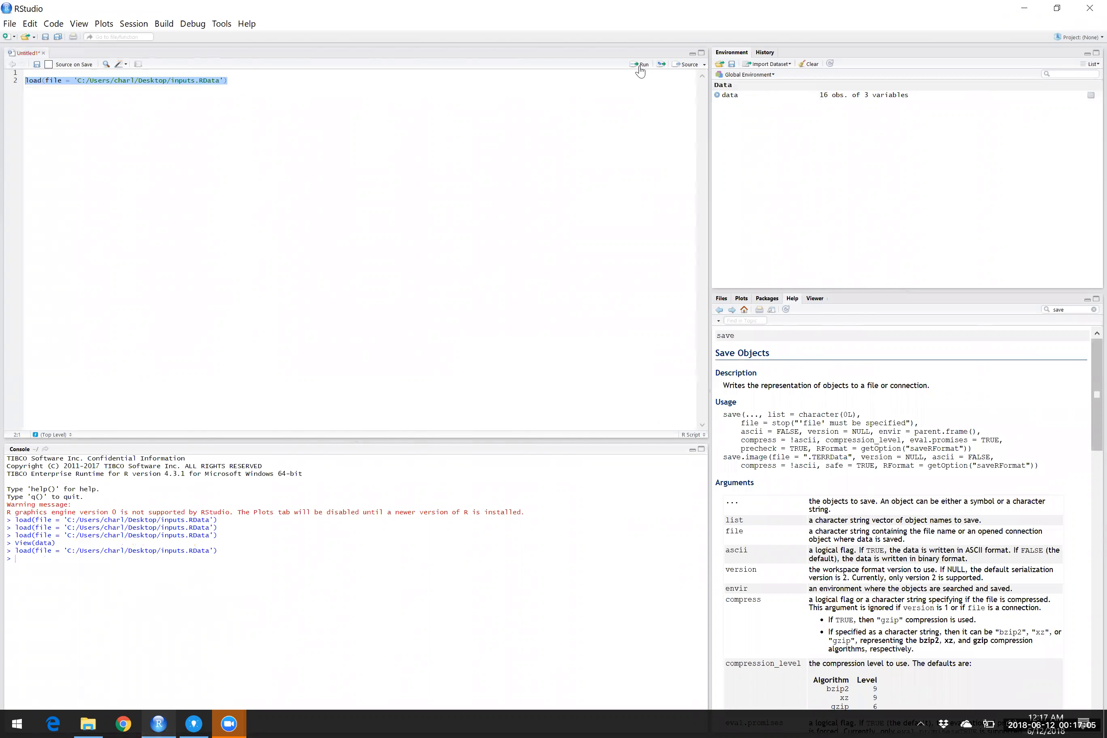
click(815, 100)
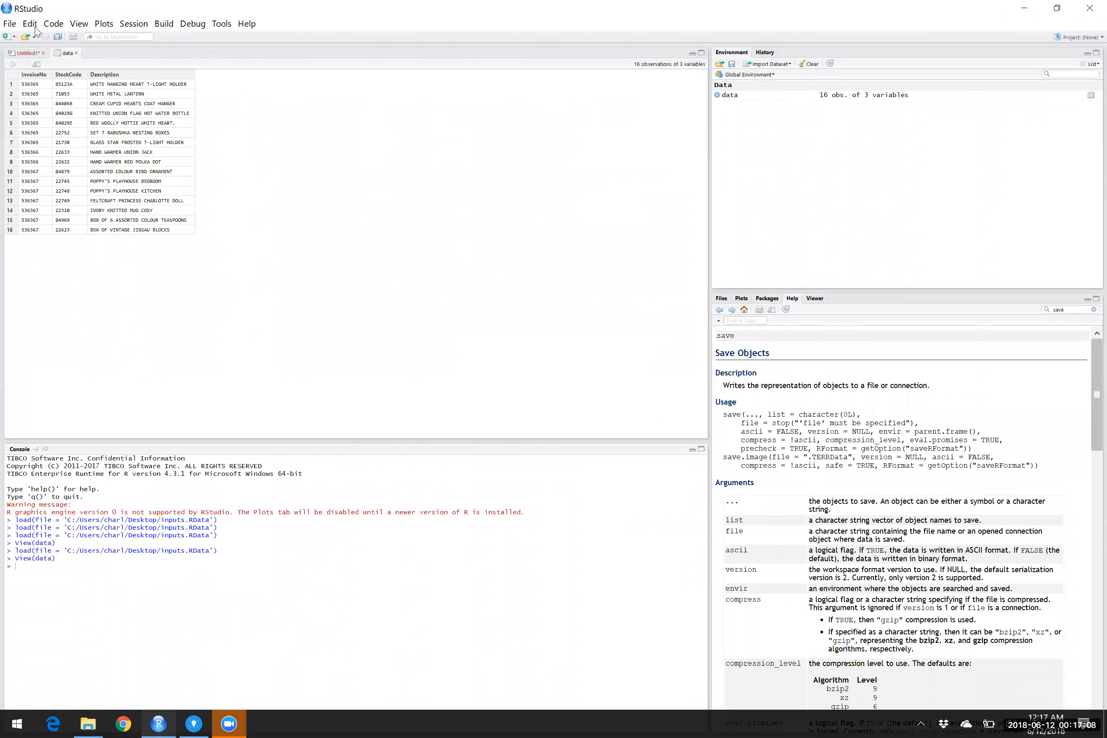
Add data1 <- data[1,] on line 4 of the untitled RStudio script and run that line.
click(34, 54)
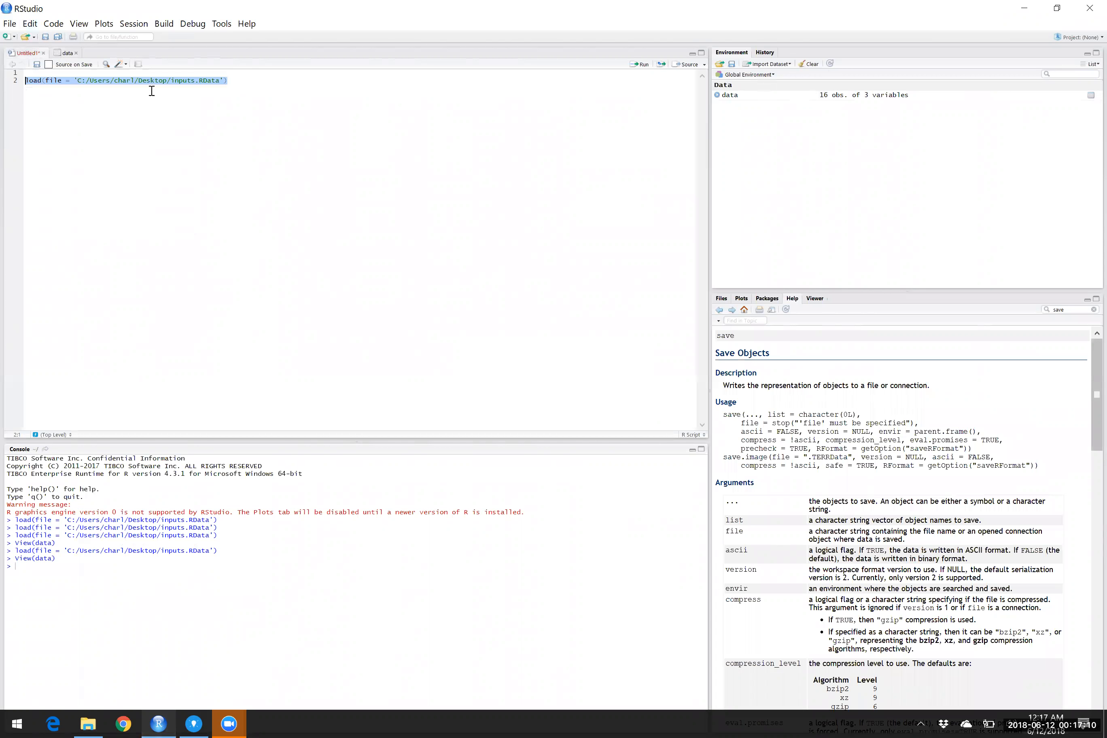
click(246, 89)
key(Return)
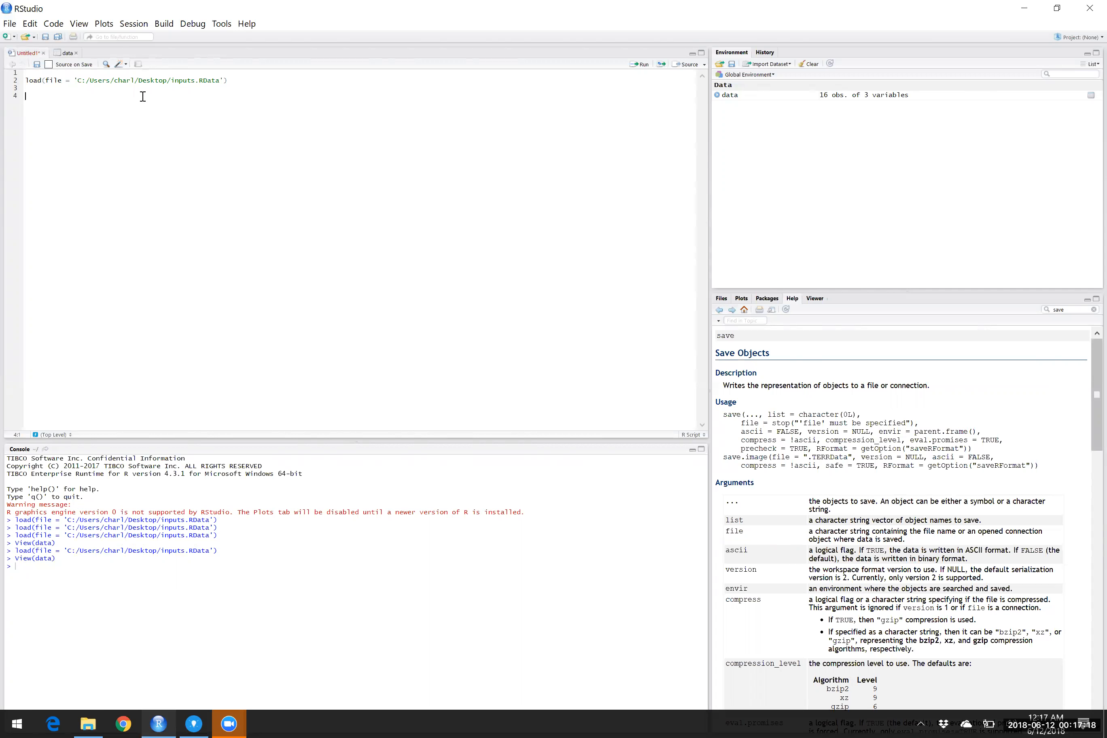
text(data1 <- data[1,)
triple_click(126, 99)
key(ctrl+Return)
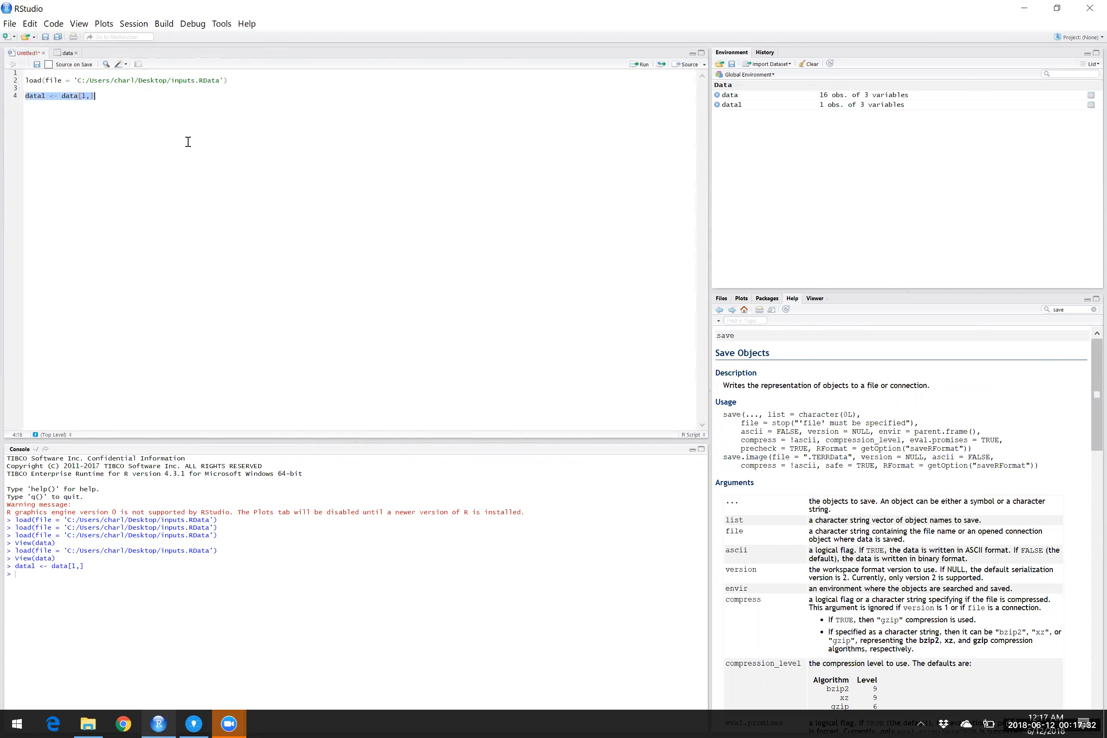
key(shift+Up)
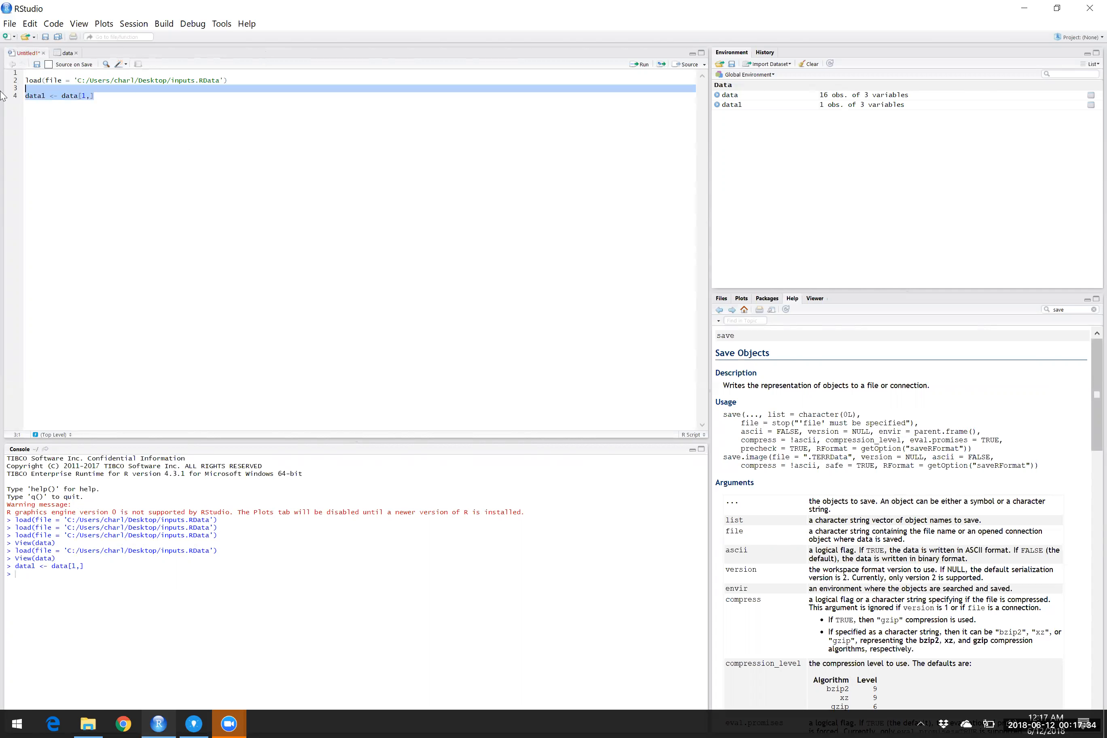
key(shift+Up)
key(shift+Up)
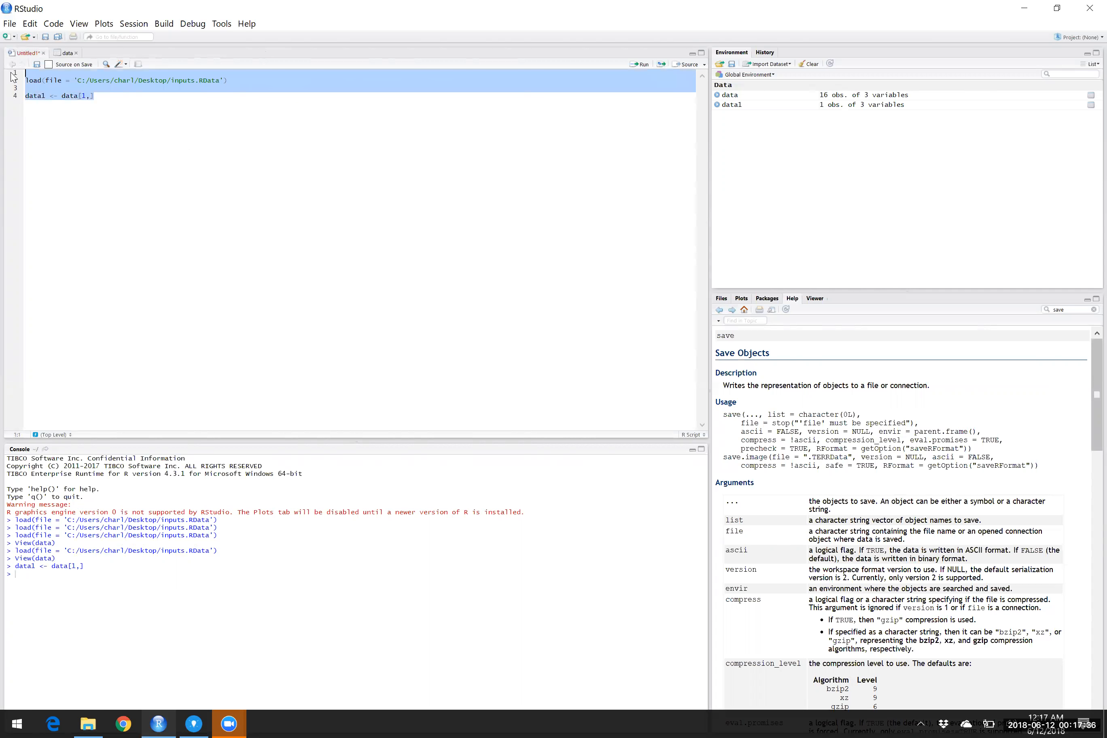
key(shift+Down)
key(shift+Down)
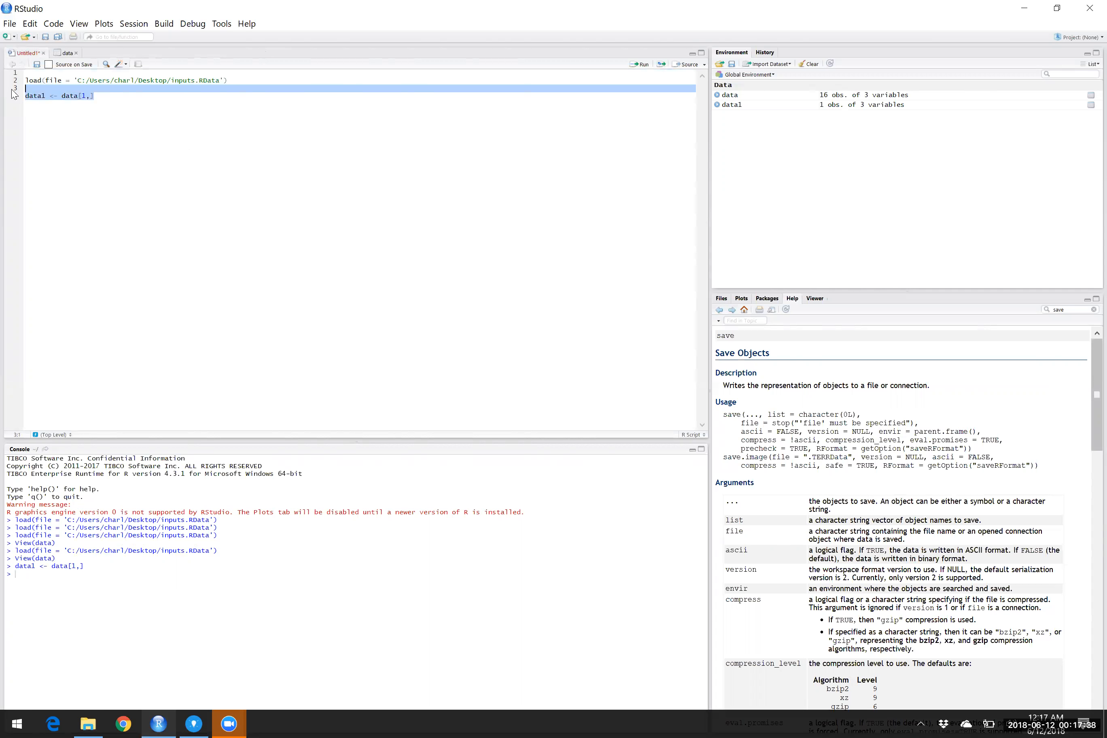
key(shift+Down)
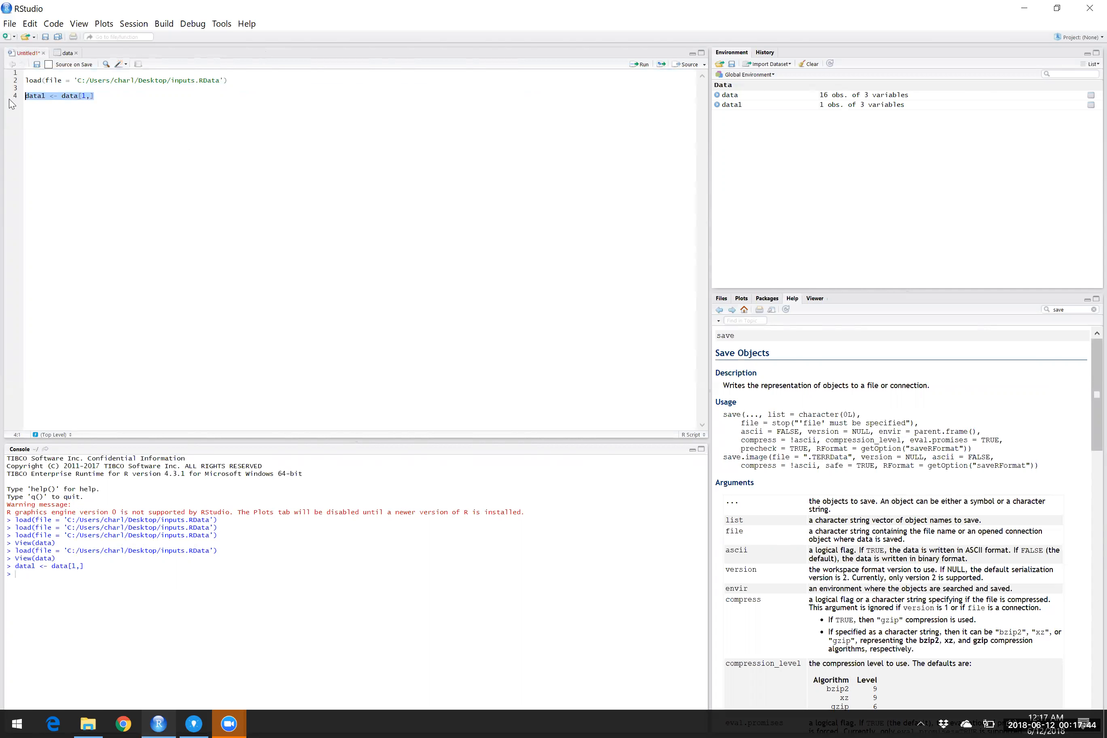
Show Spotfire in a smaller window over RStudio and comment out the save line in the DataClean script with #.
click(191, 724)
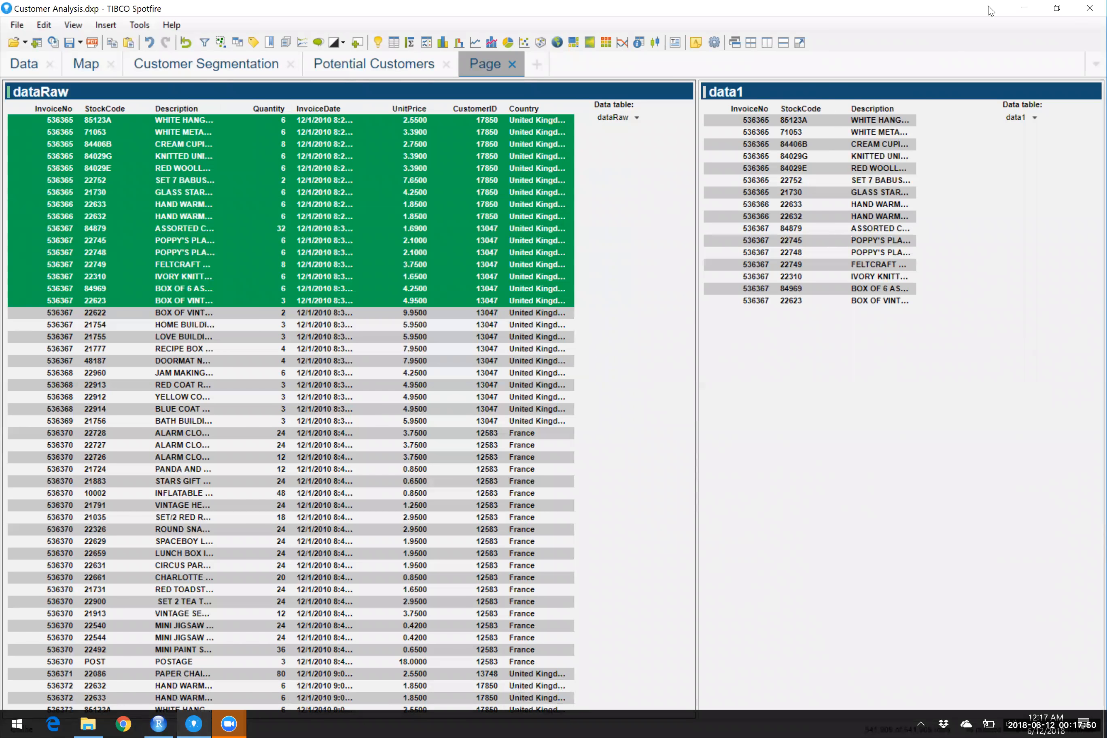
key(super+Down)
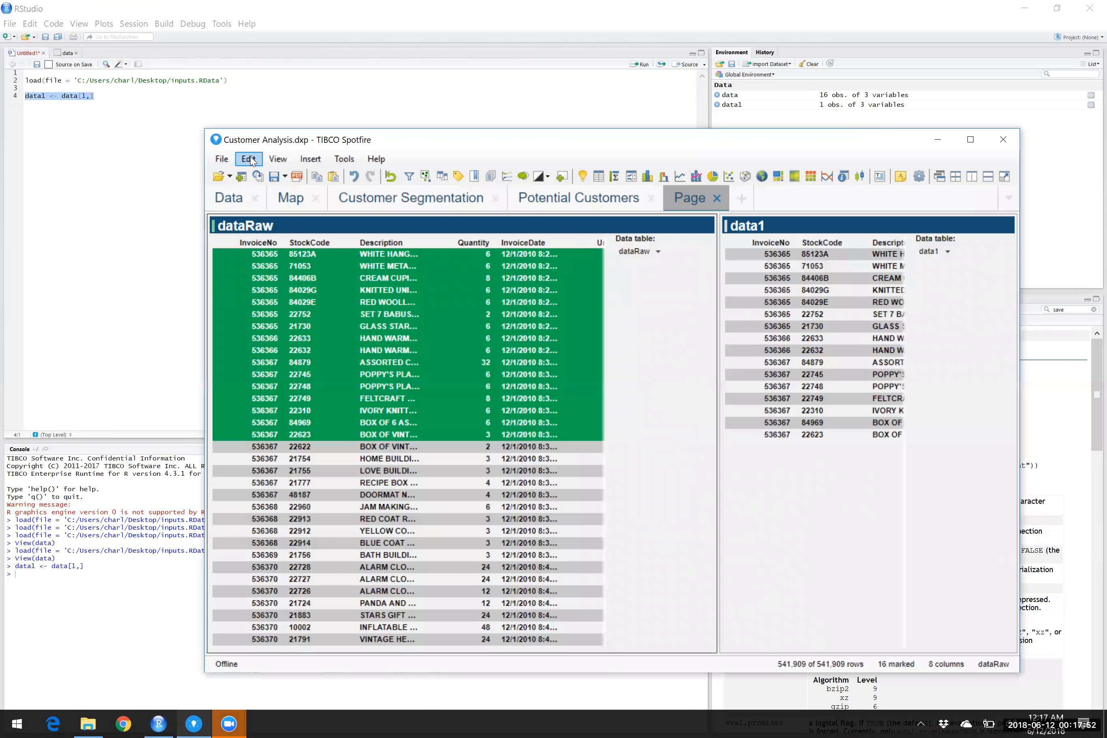
click(248, 159)
click(313, 485)
click(790, 378)
click(438, 415)
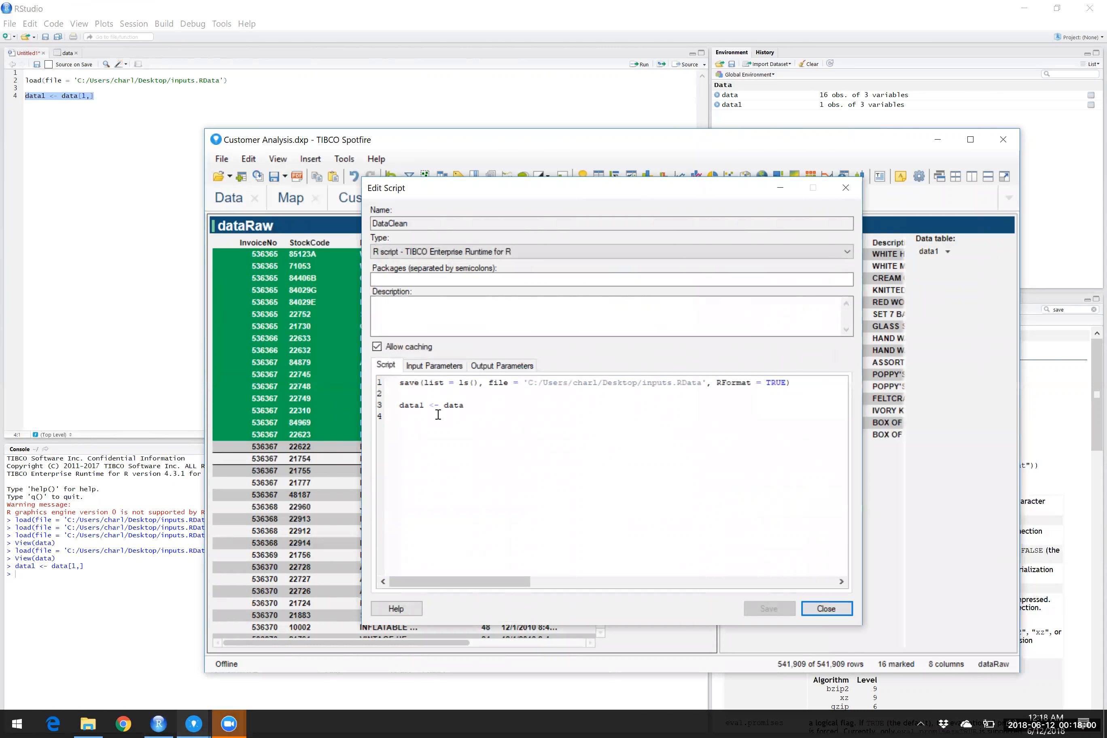
key(shift+Up)
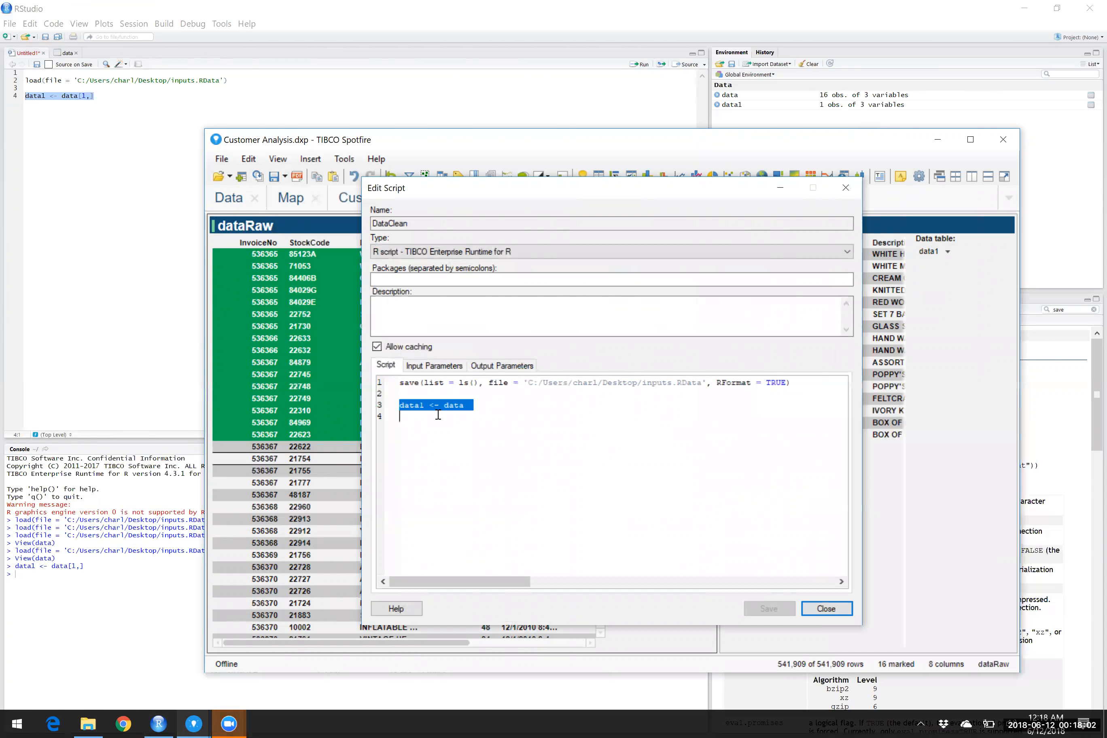
click(402, 383)
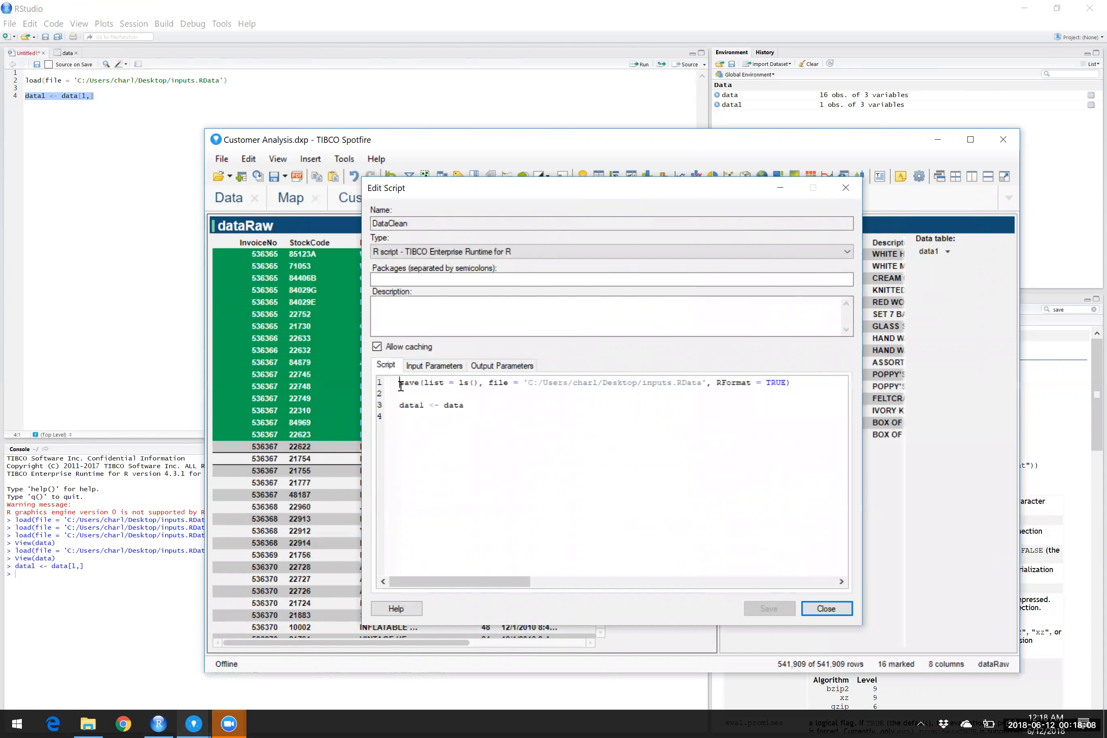
text(#)
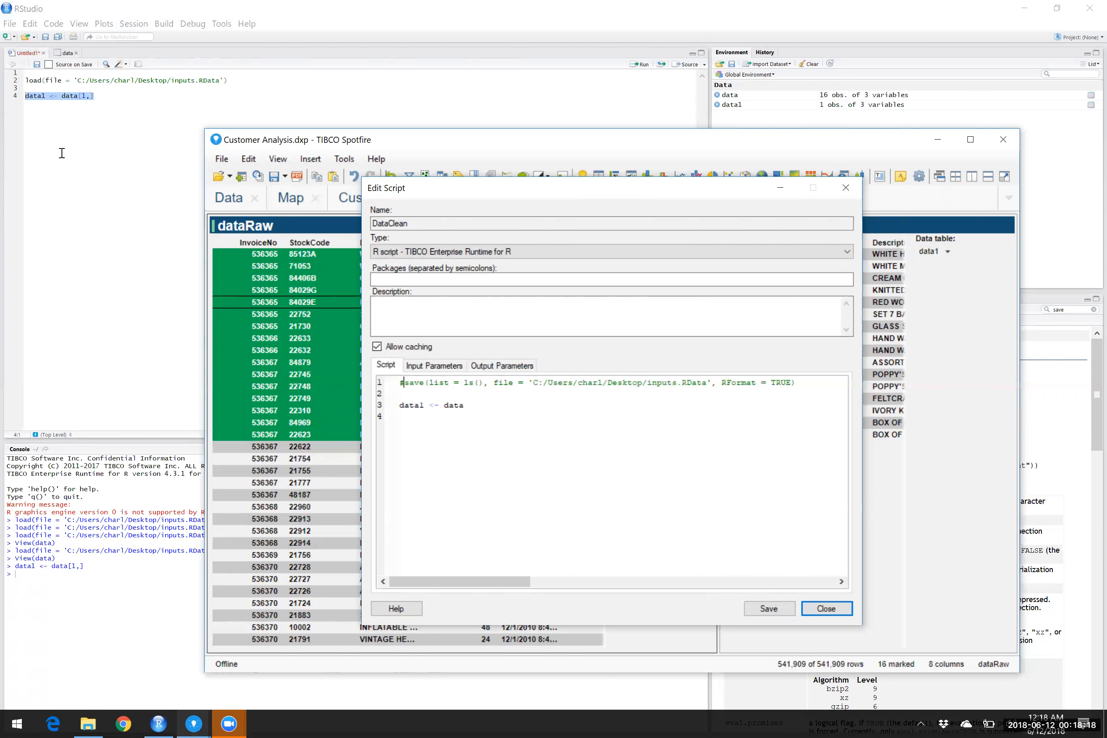
Return to Spotfire's script editor, save the DataClean script, and close the script editor and the data function properties.
click(27, 82)
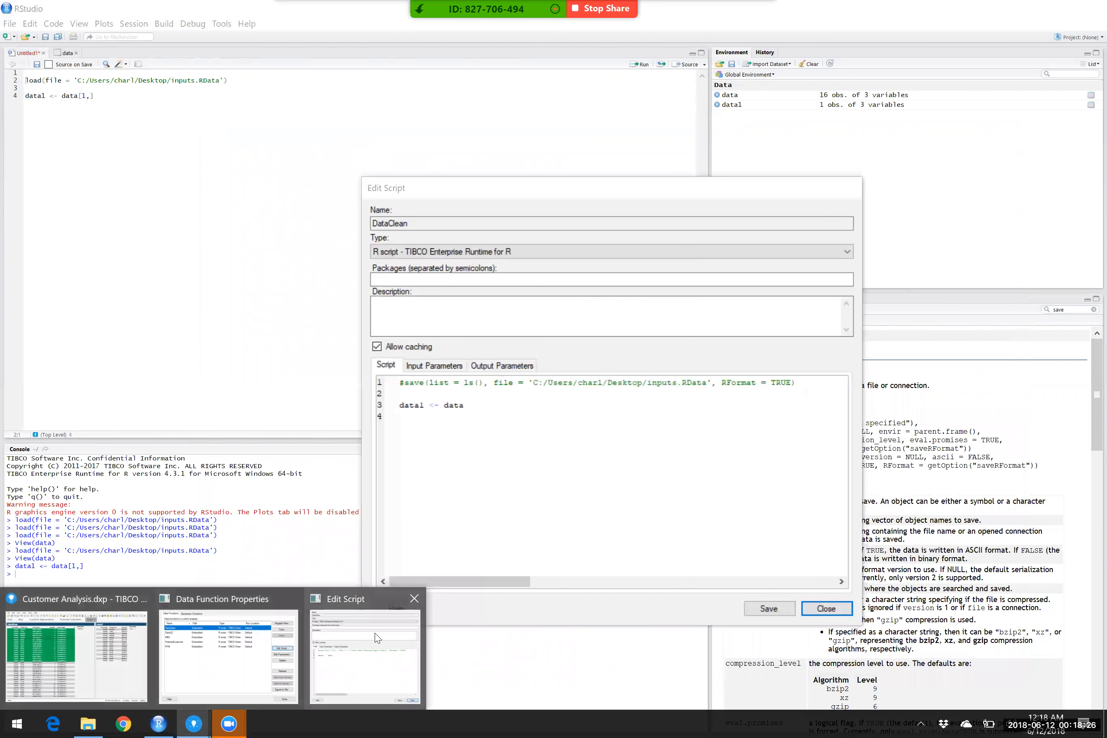
click(375, 633)
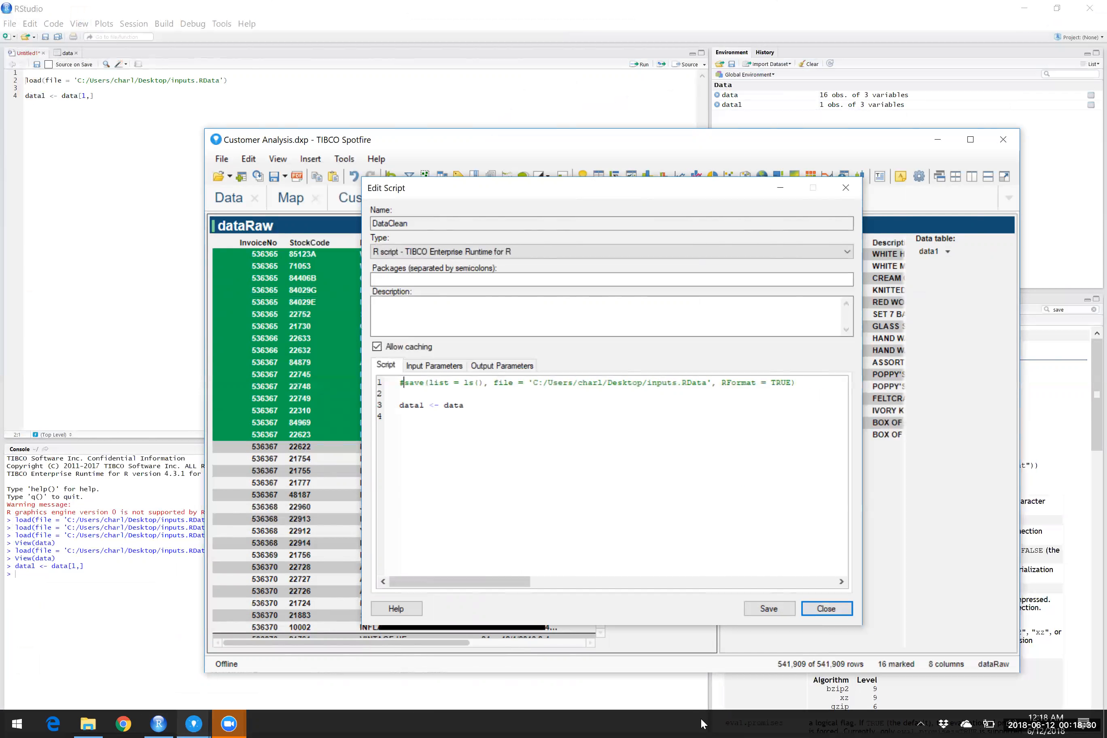
click(774, 610)
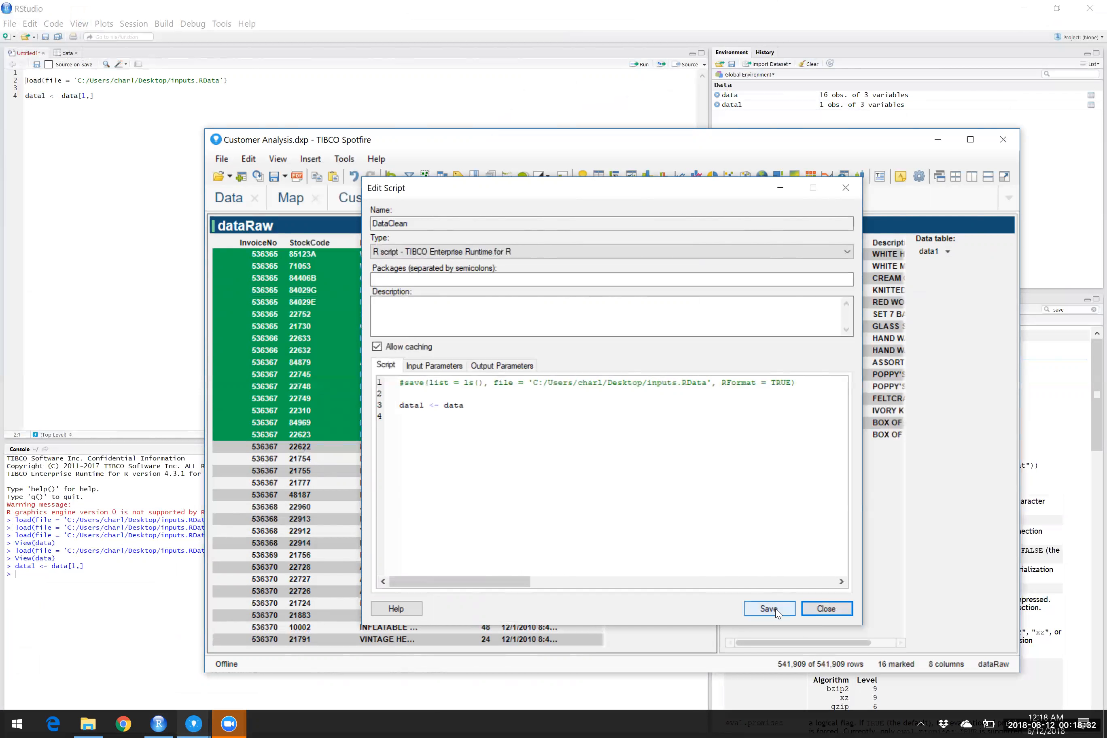
click(826, 609)
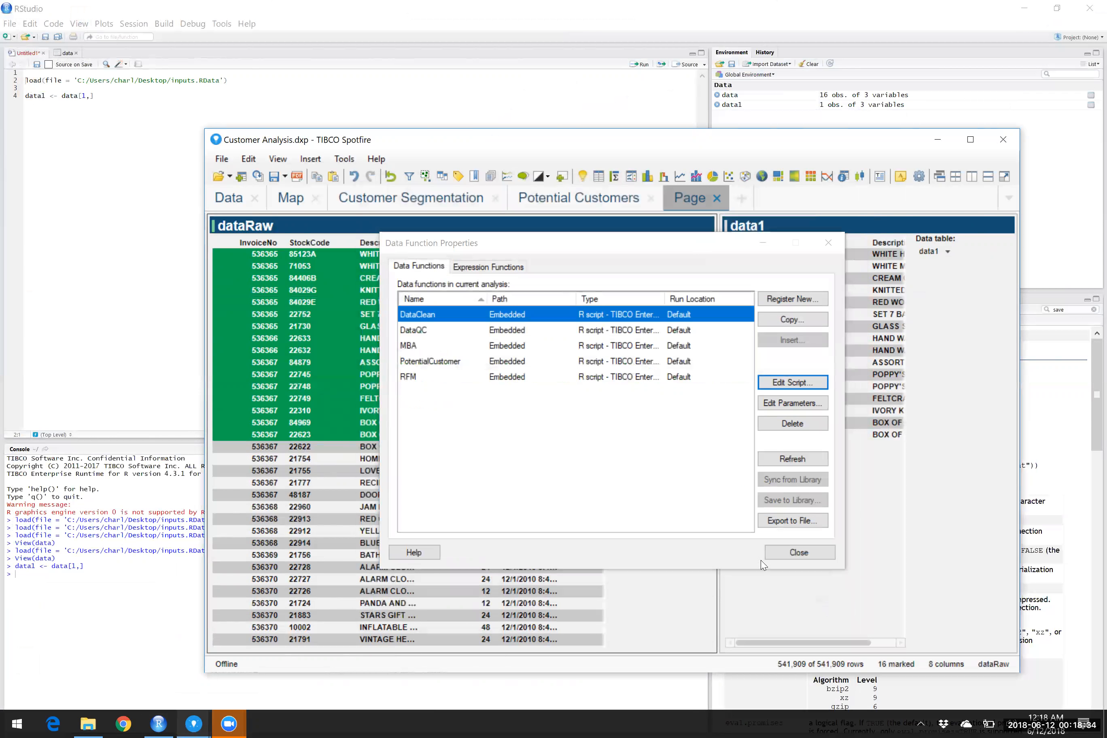
click(801, 558)
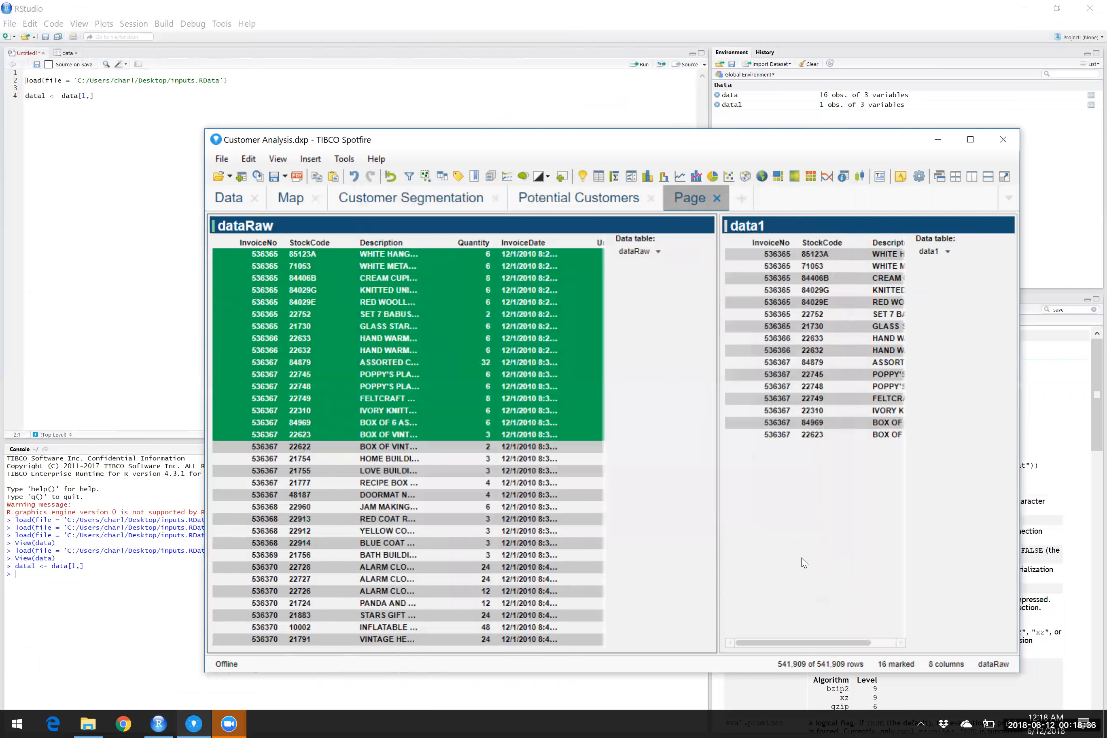
Maximize the Spotfire window and clear the row marking in the dataRaw table.
click(971, 140)
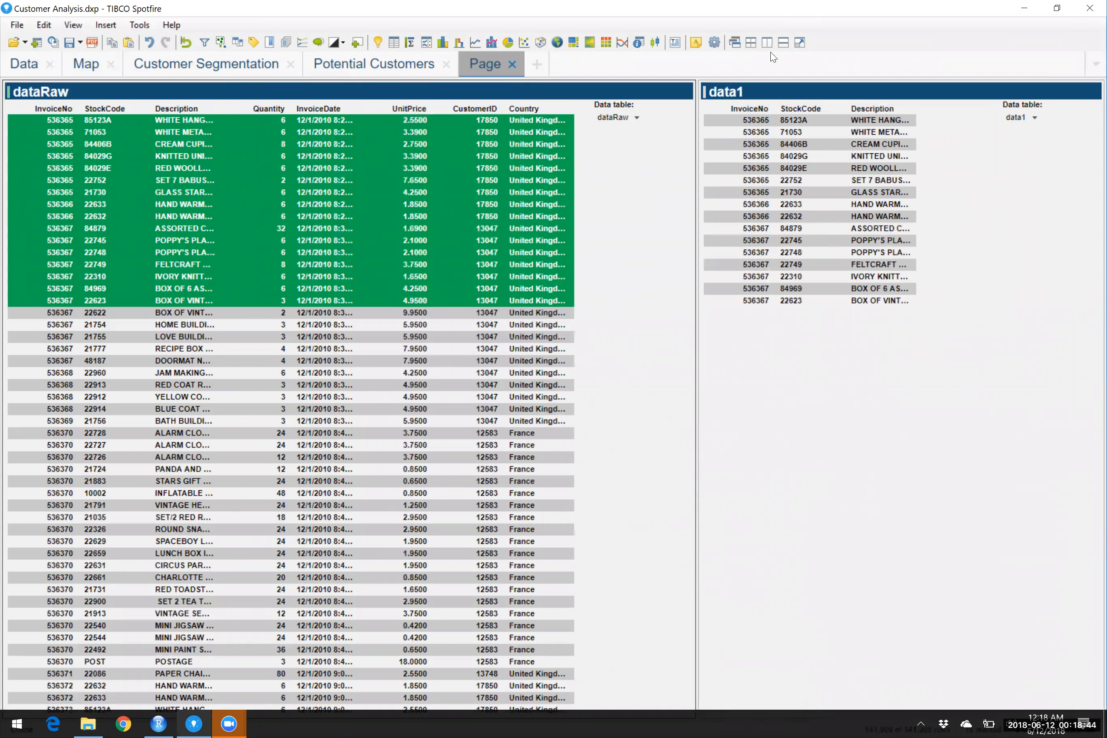
click(623, 425)
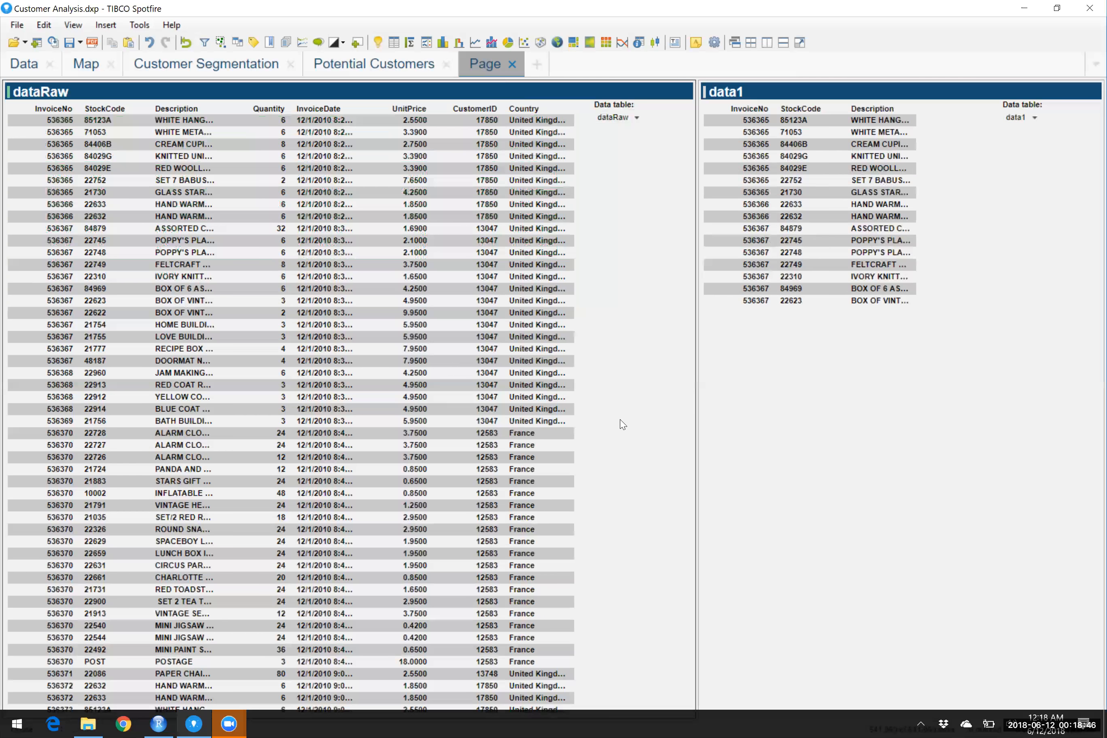